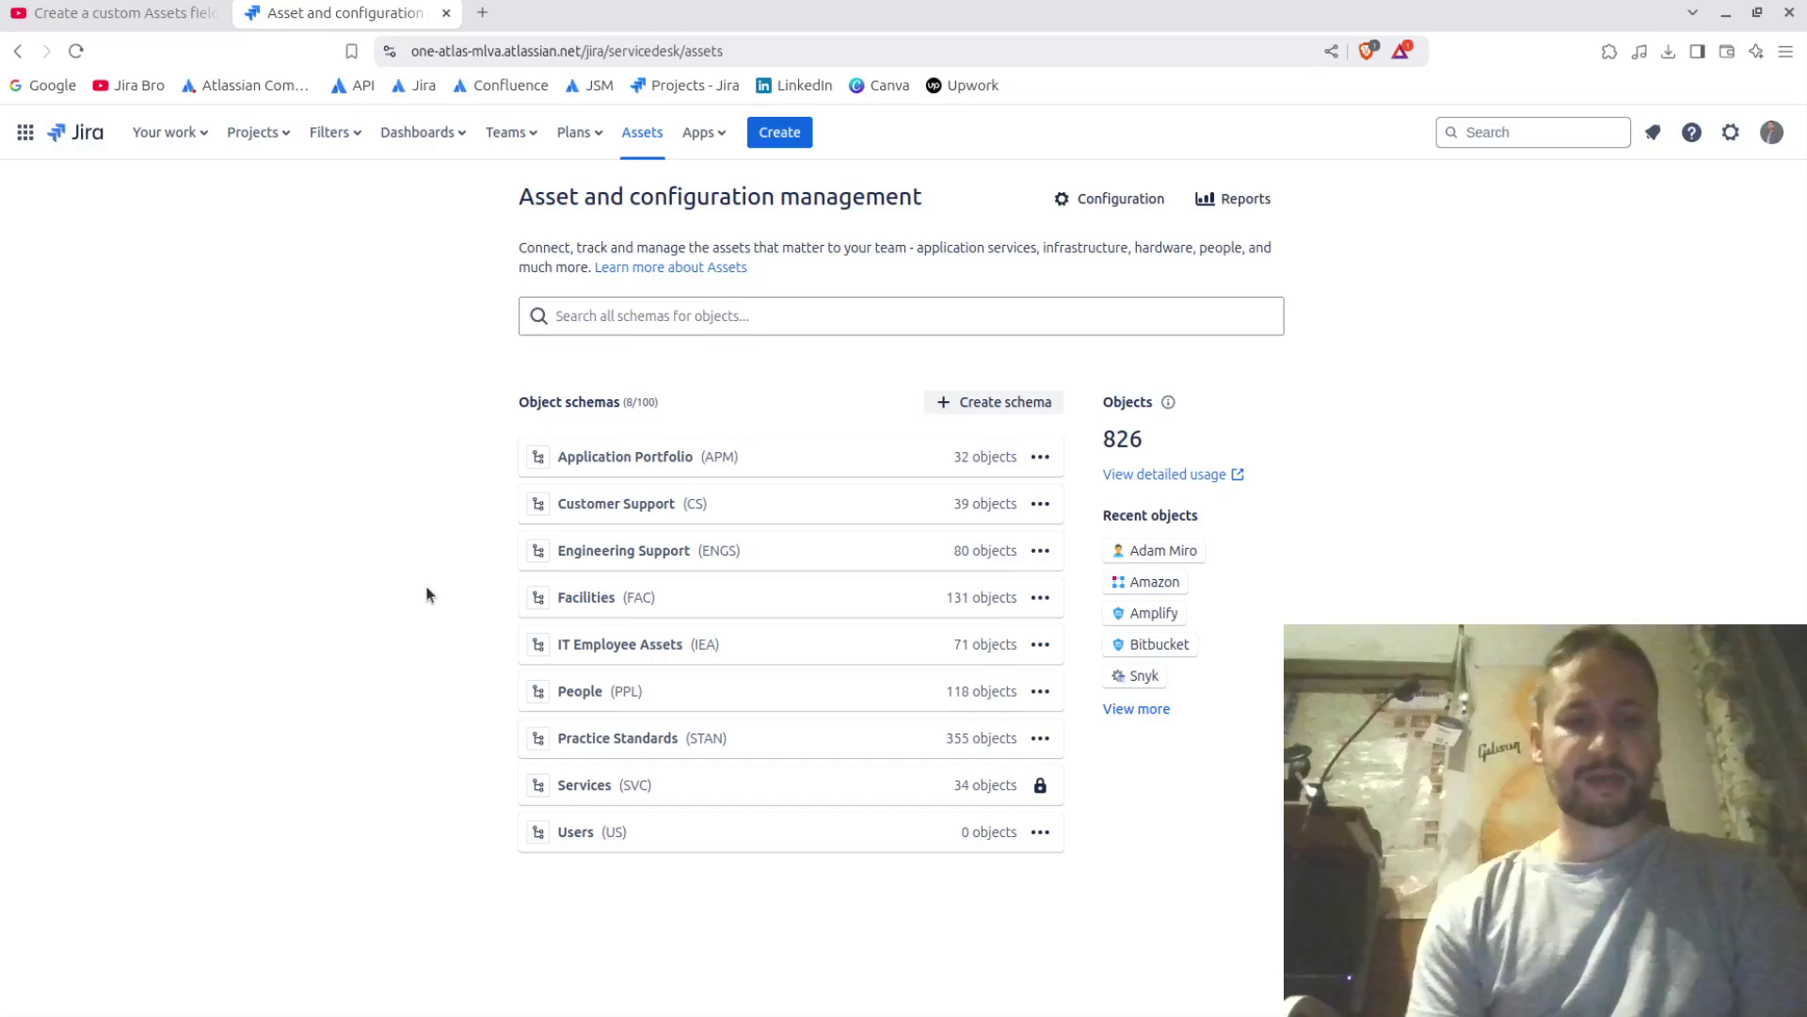
Step: Open the Users (US) object schema in Assets to see its empty Employees type
click(577, 834)
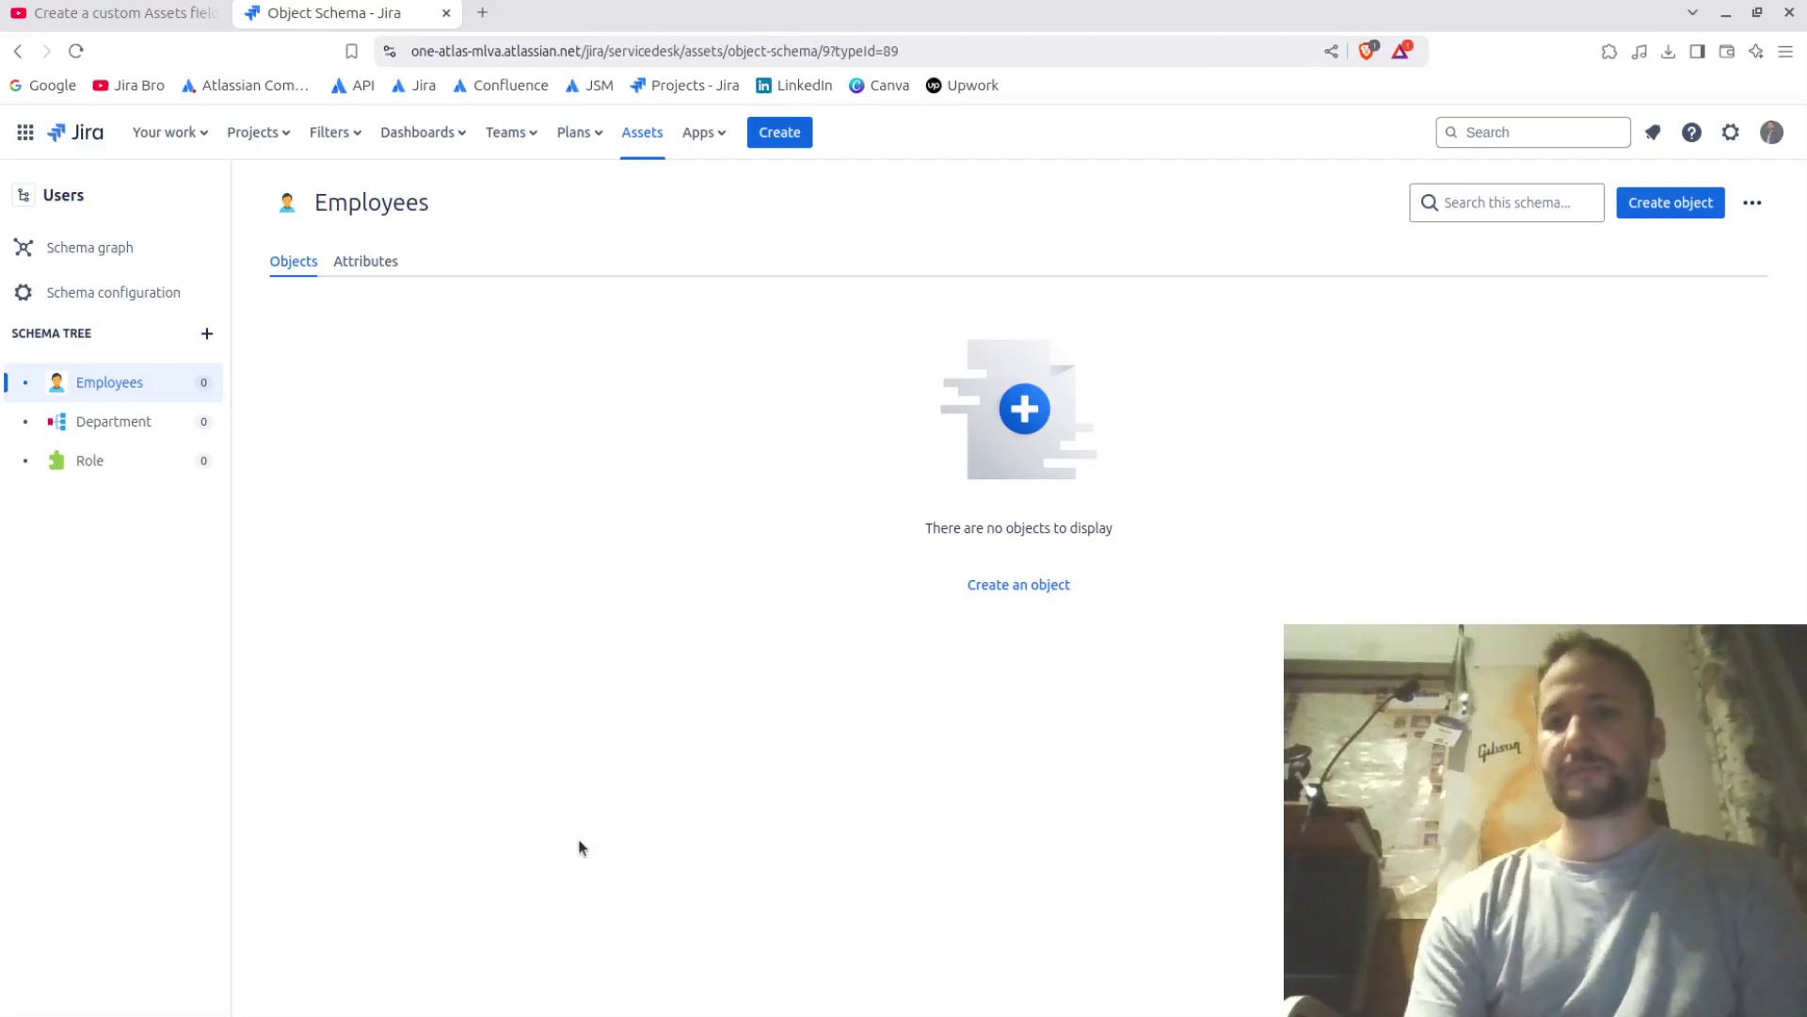
Step: Go to User management in Atlassian Administration and bring up the Export users options
click(1732, 132)
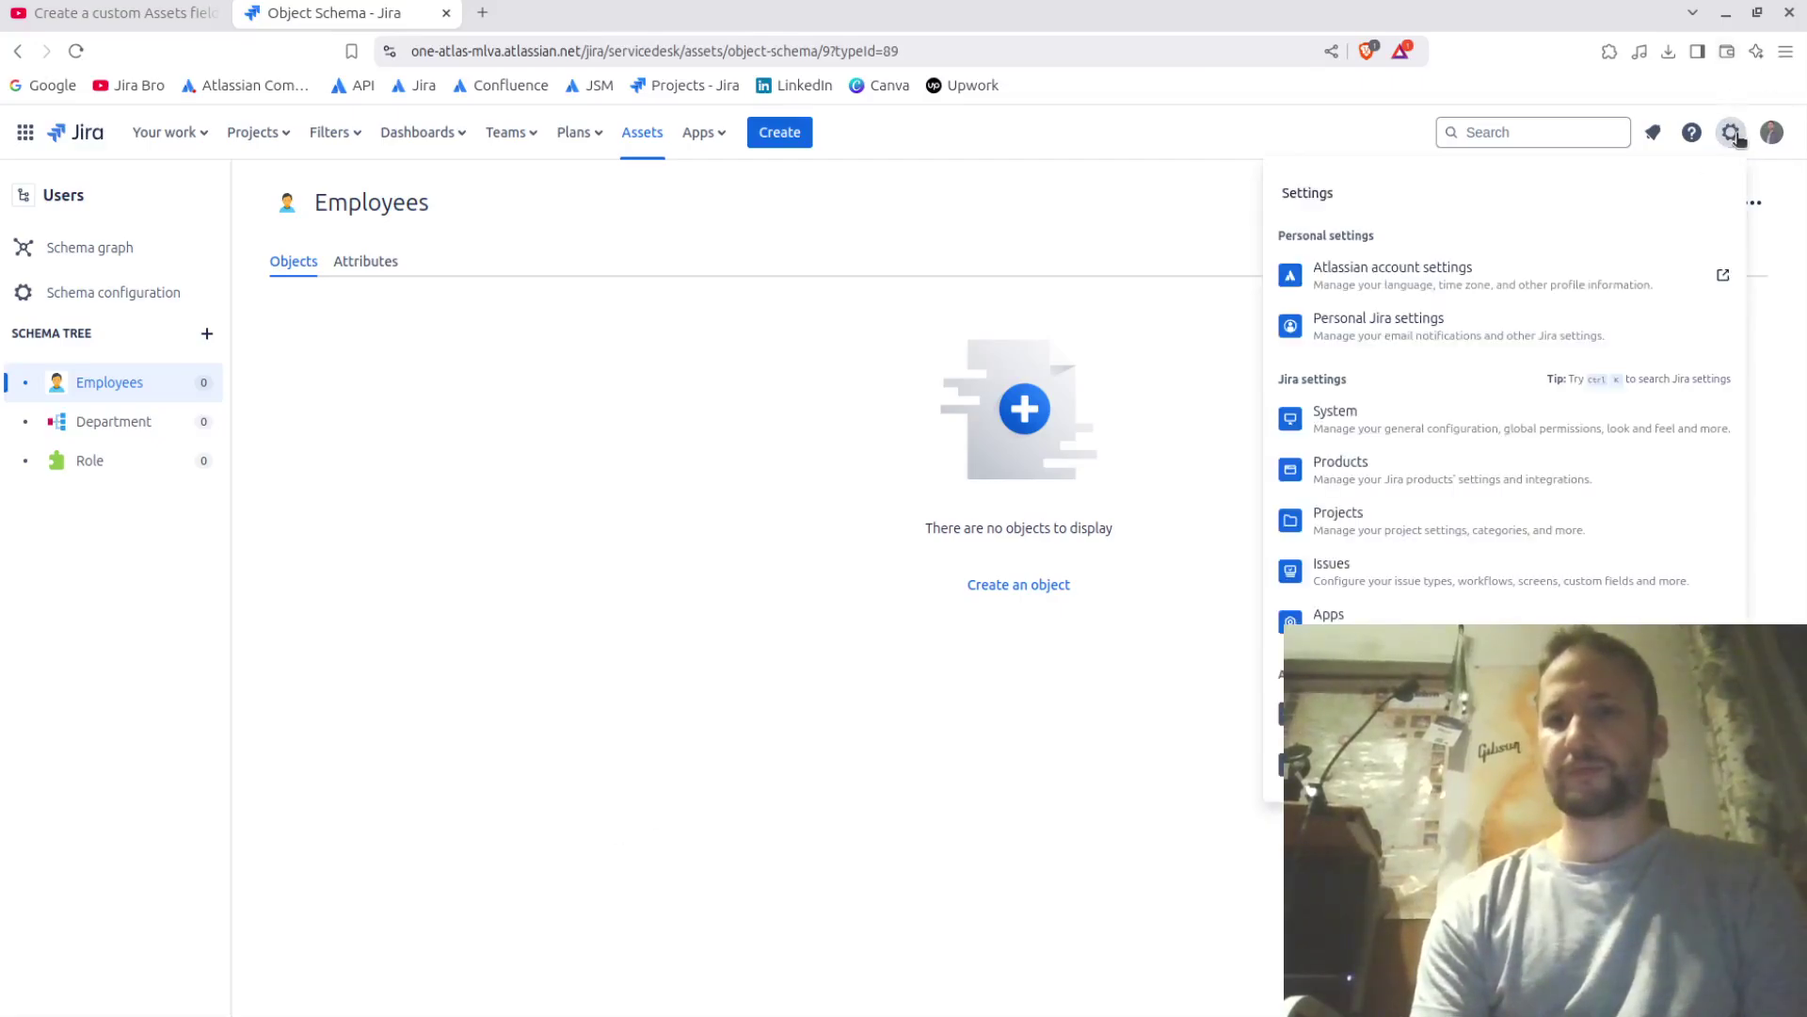
click(1275, 716)
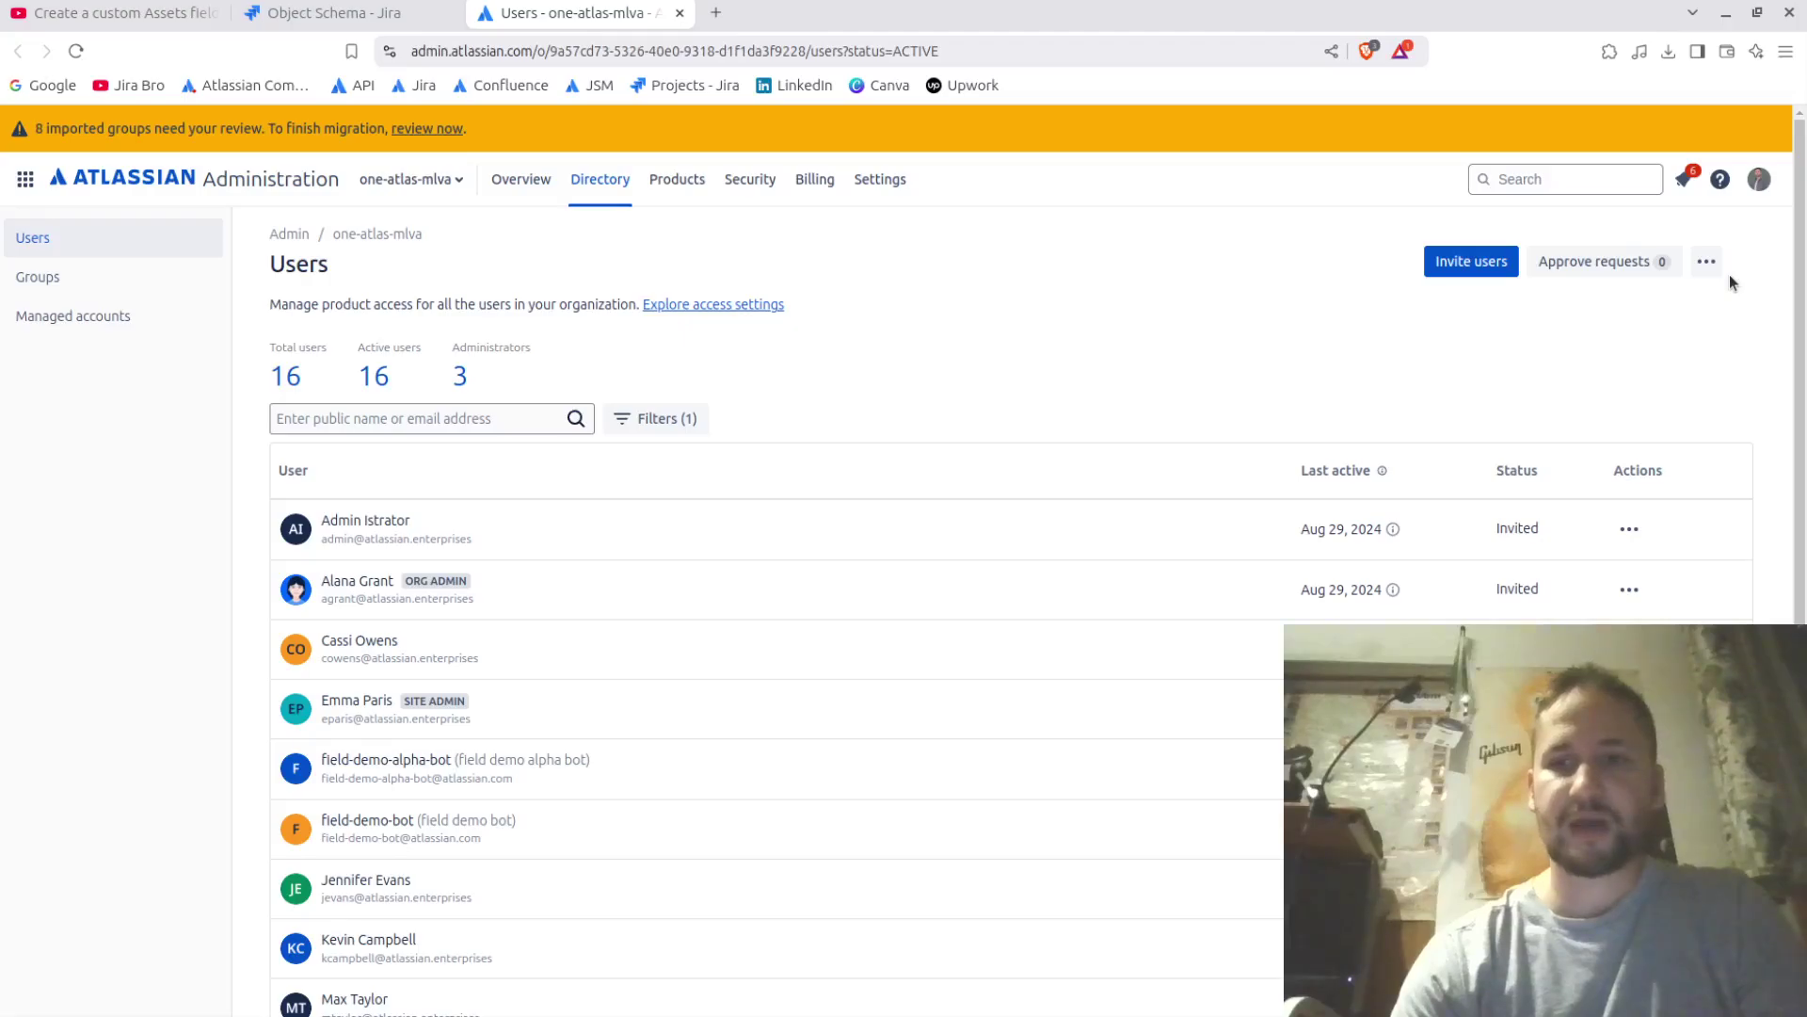
click(1706, 263)
click(1686, 313)
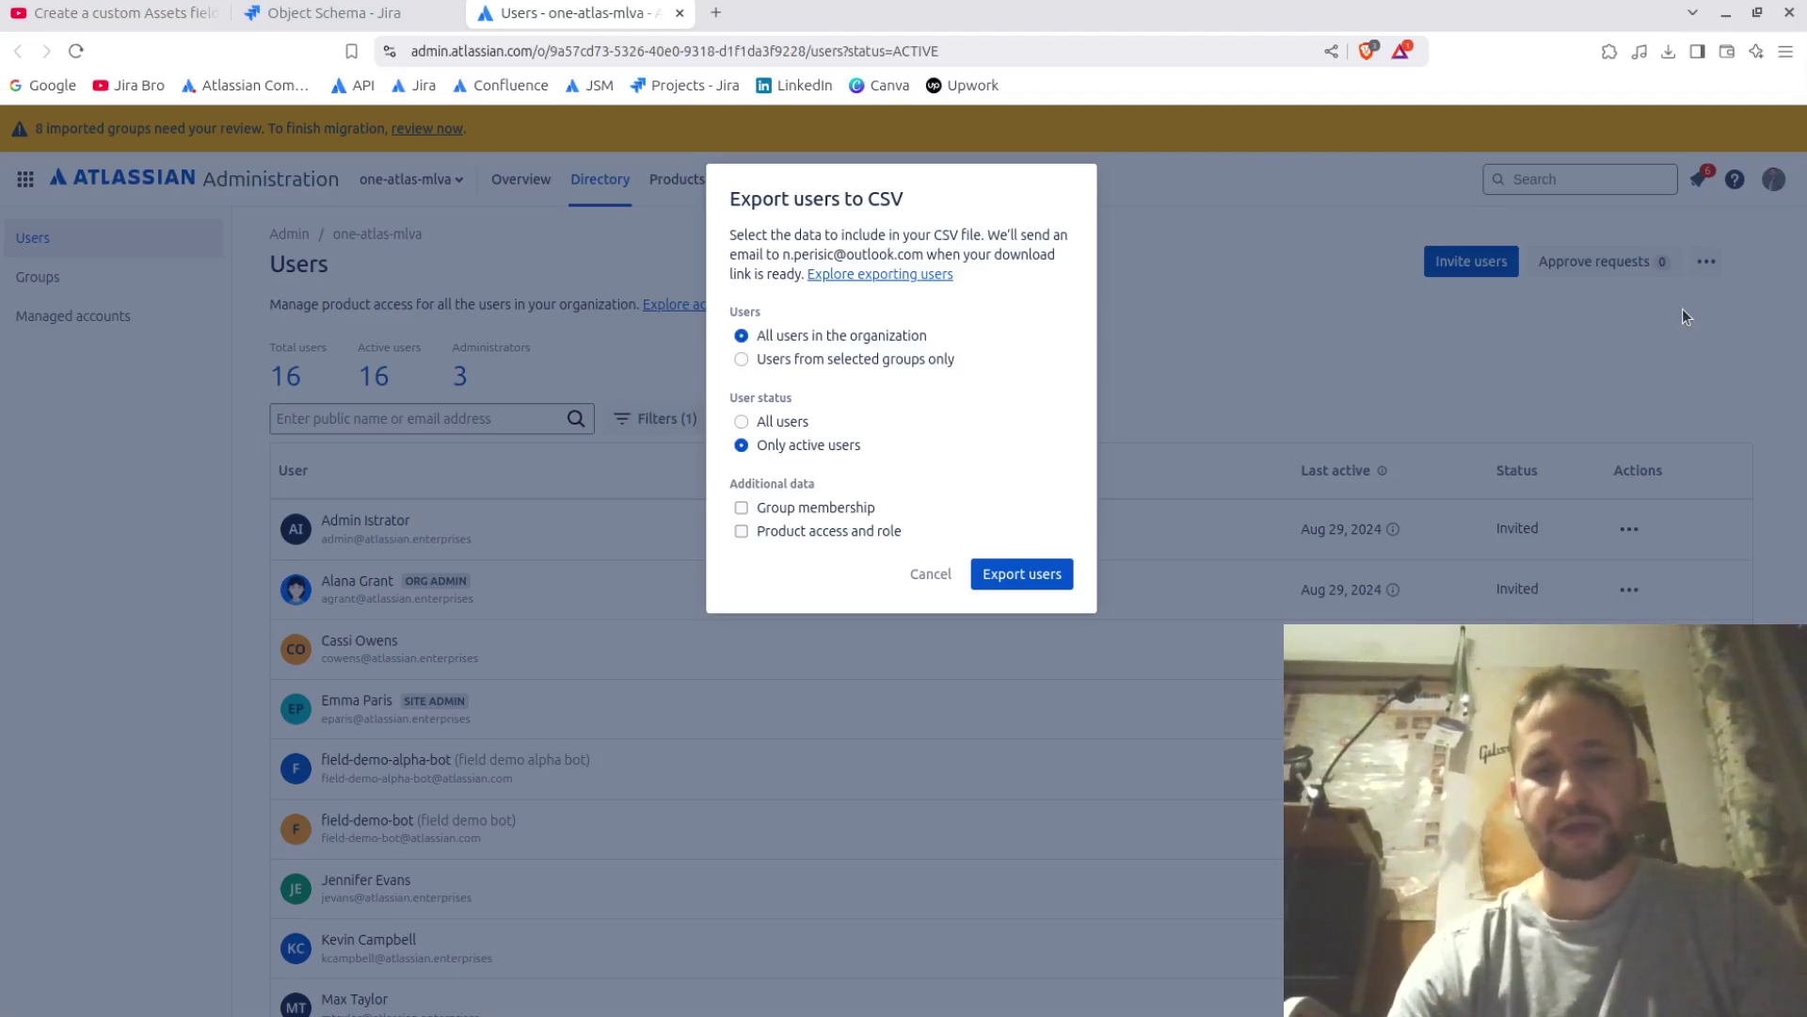
Step: Export the users to CSV including product access and role, then return to Jira
click(845, 533)
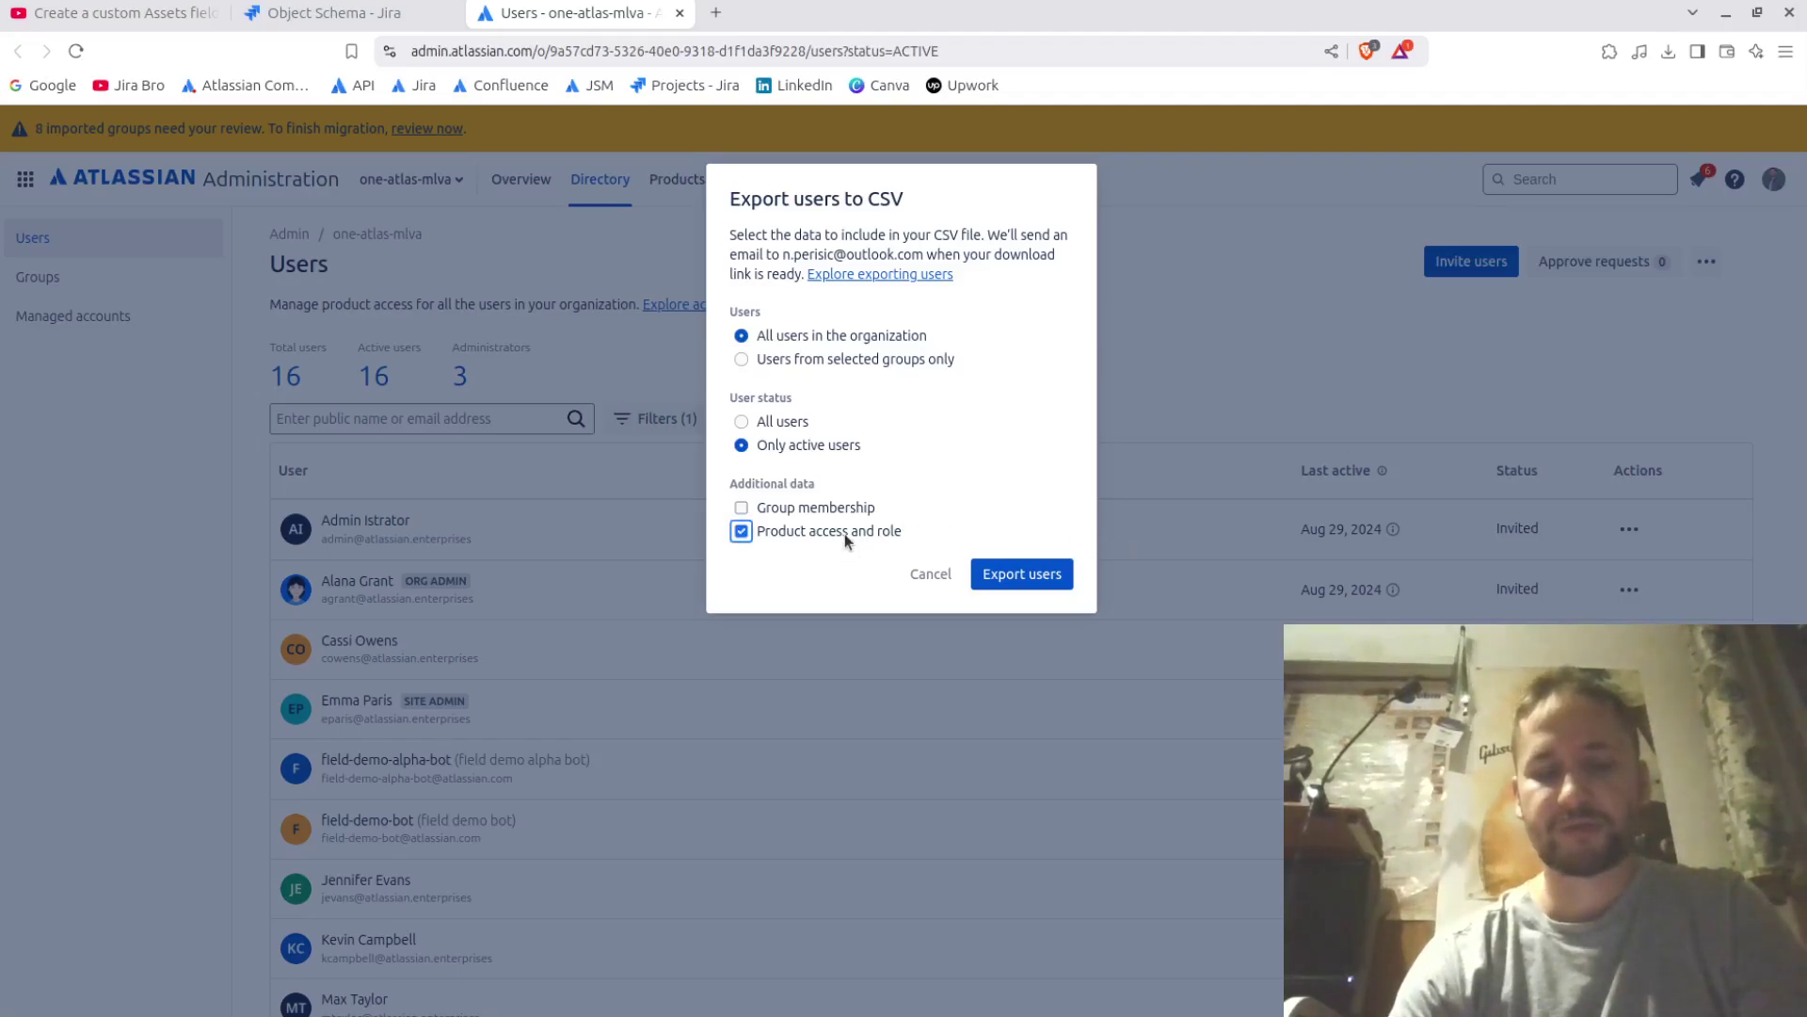
click(1022, 573)
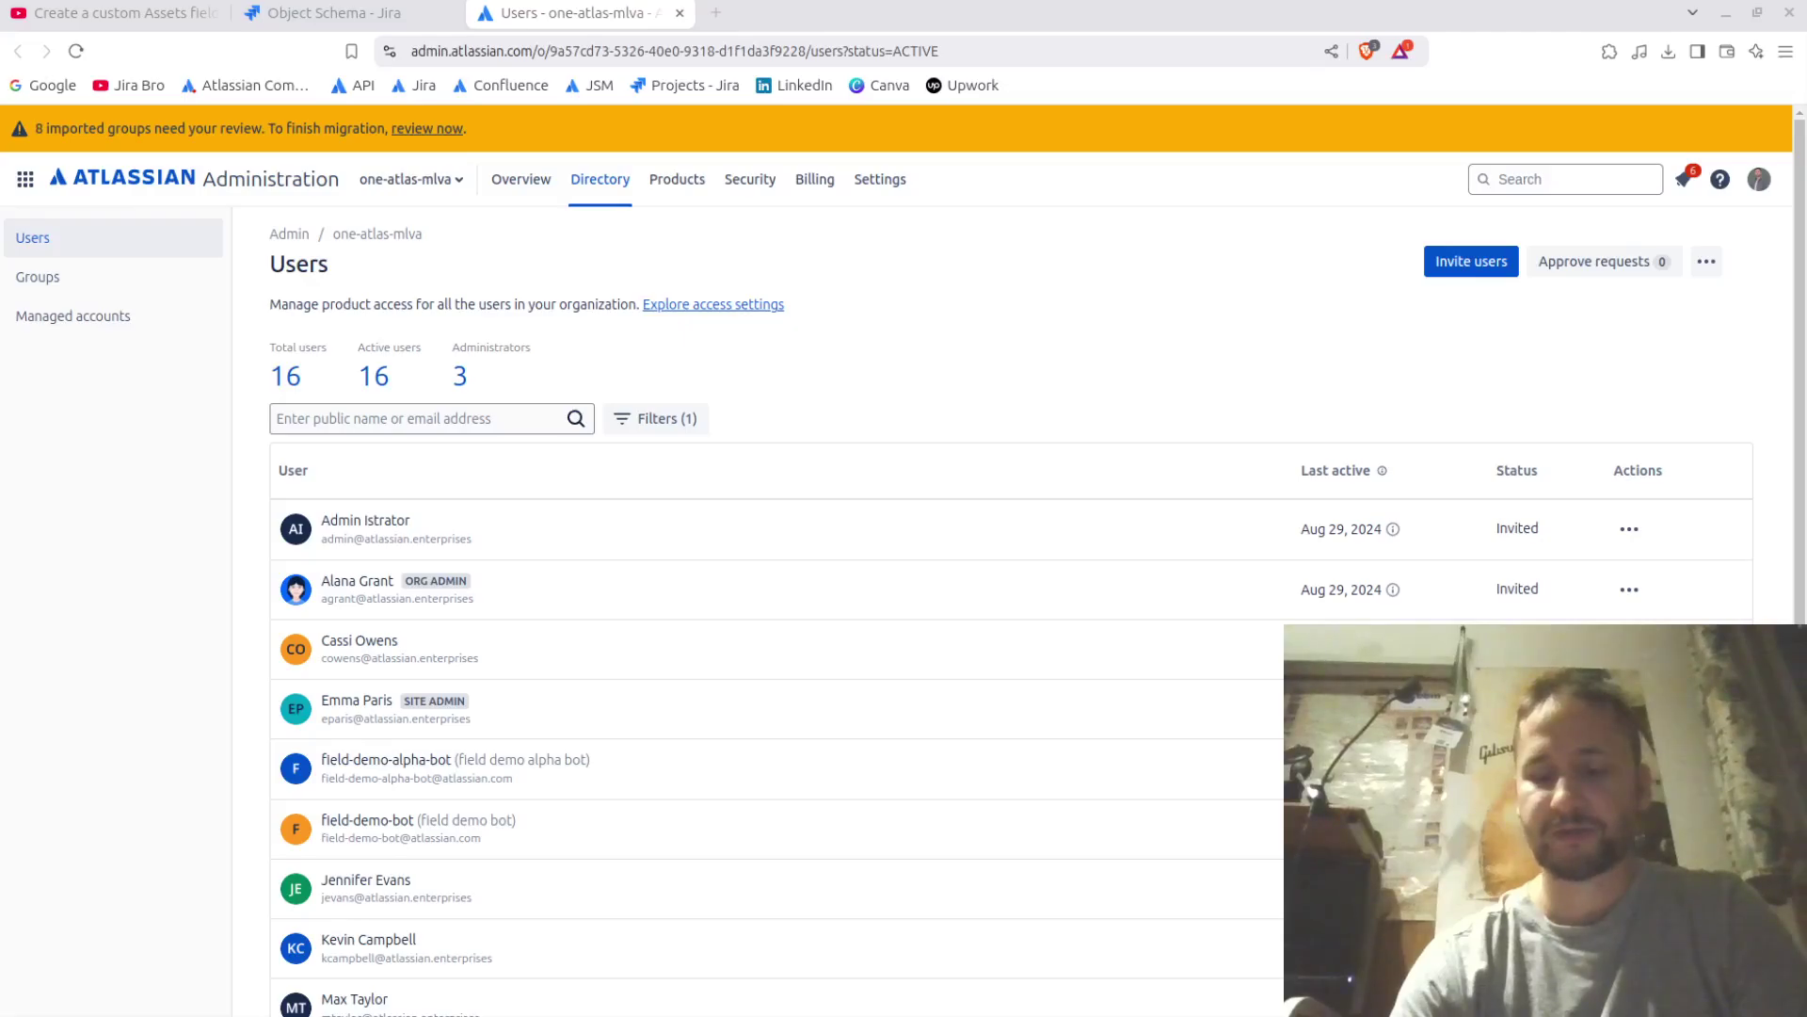
key(ctrl+shift+Tab)
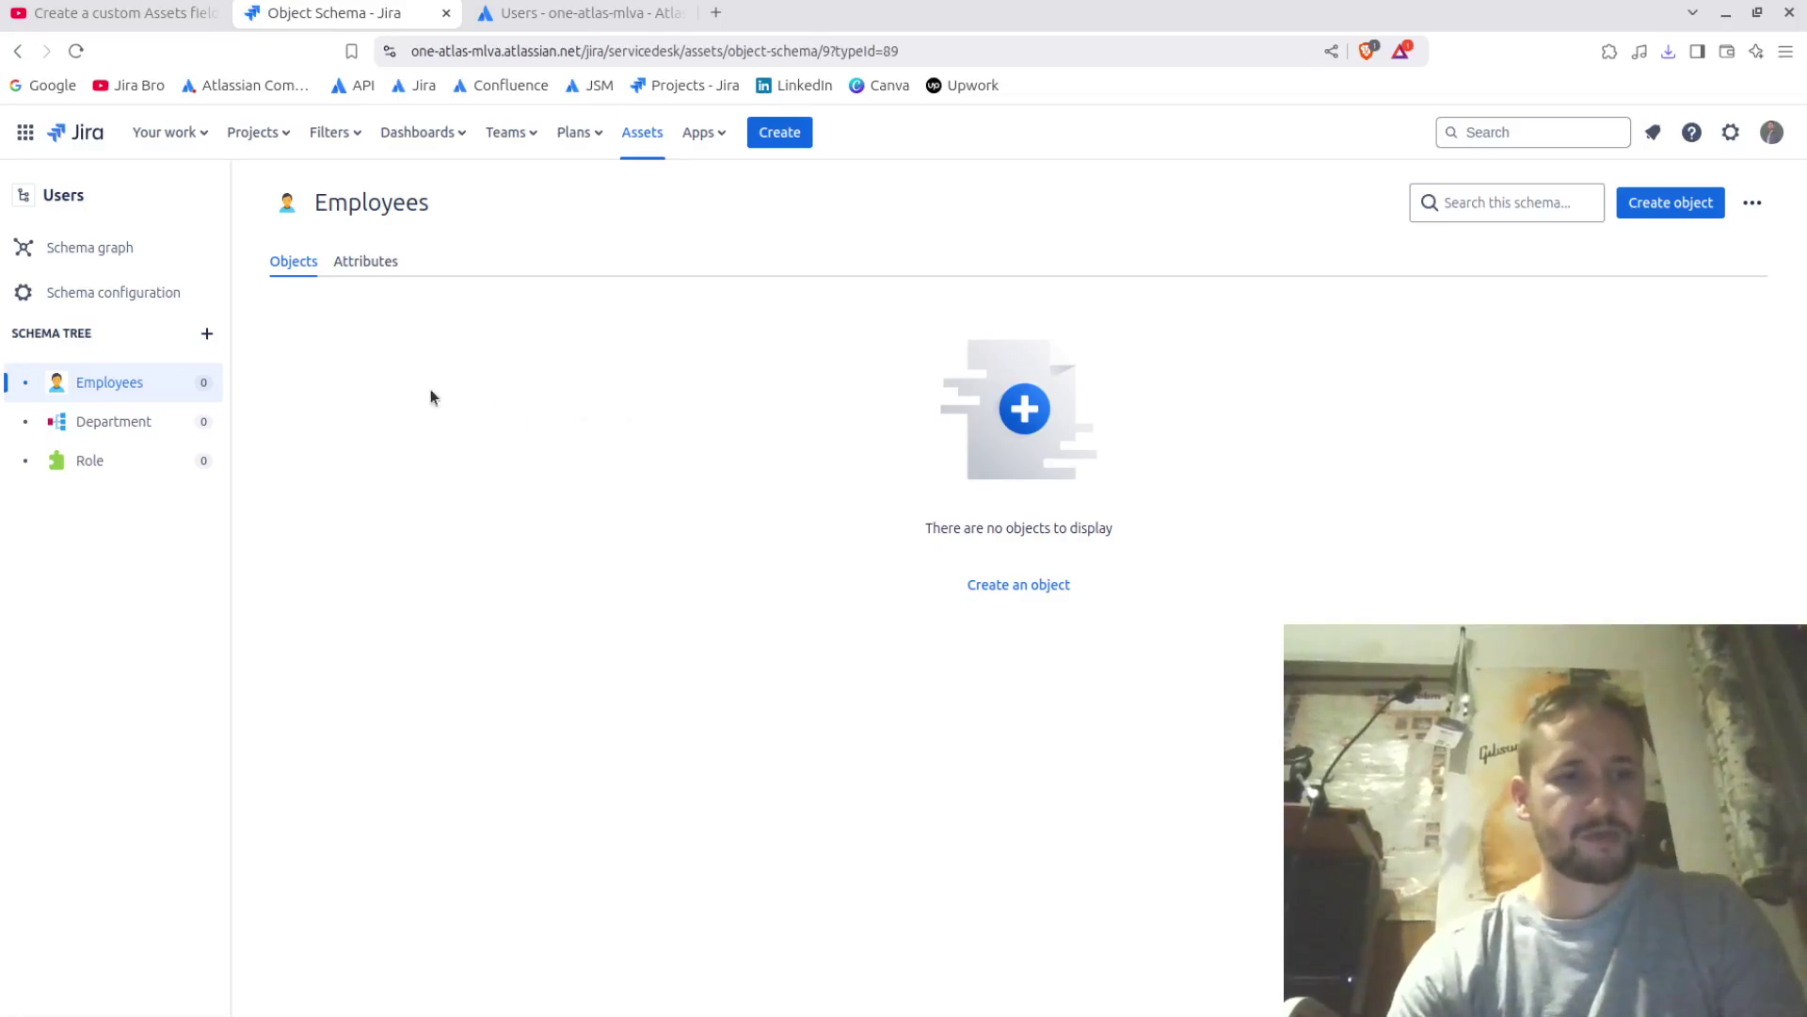
Step: Create a new CSV Import from the Users schema configuration's Import settings
click(185, 295)
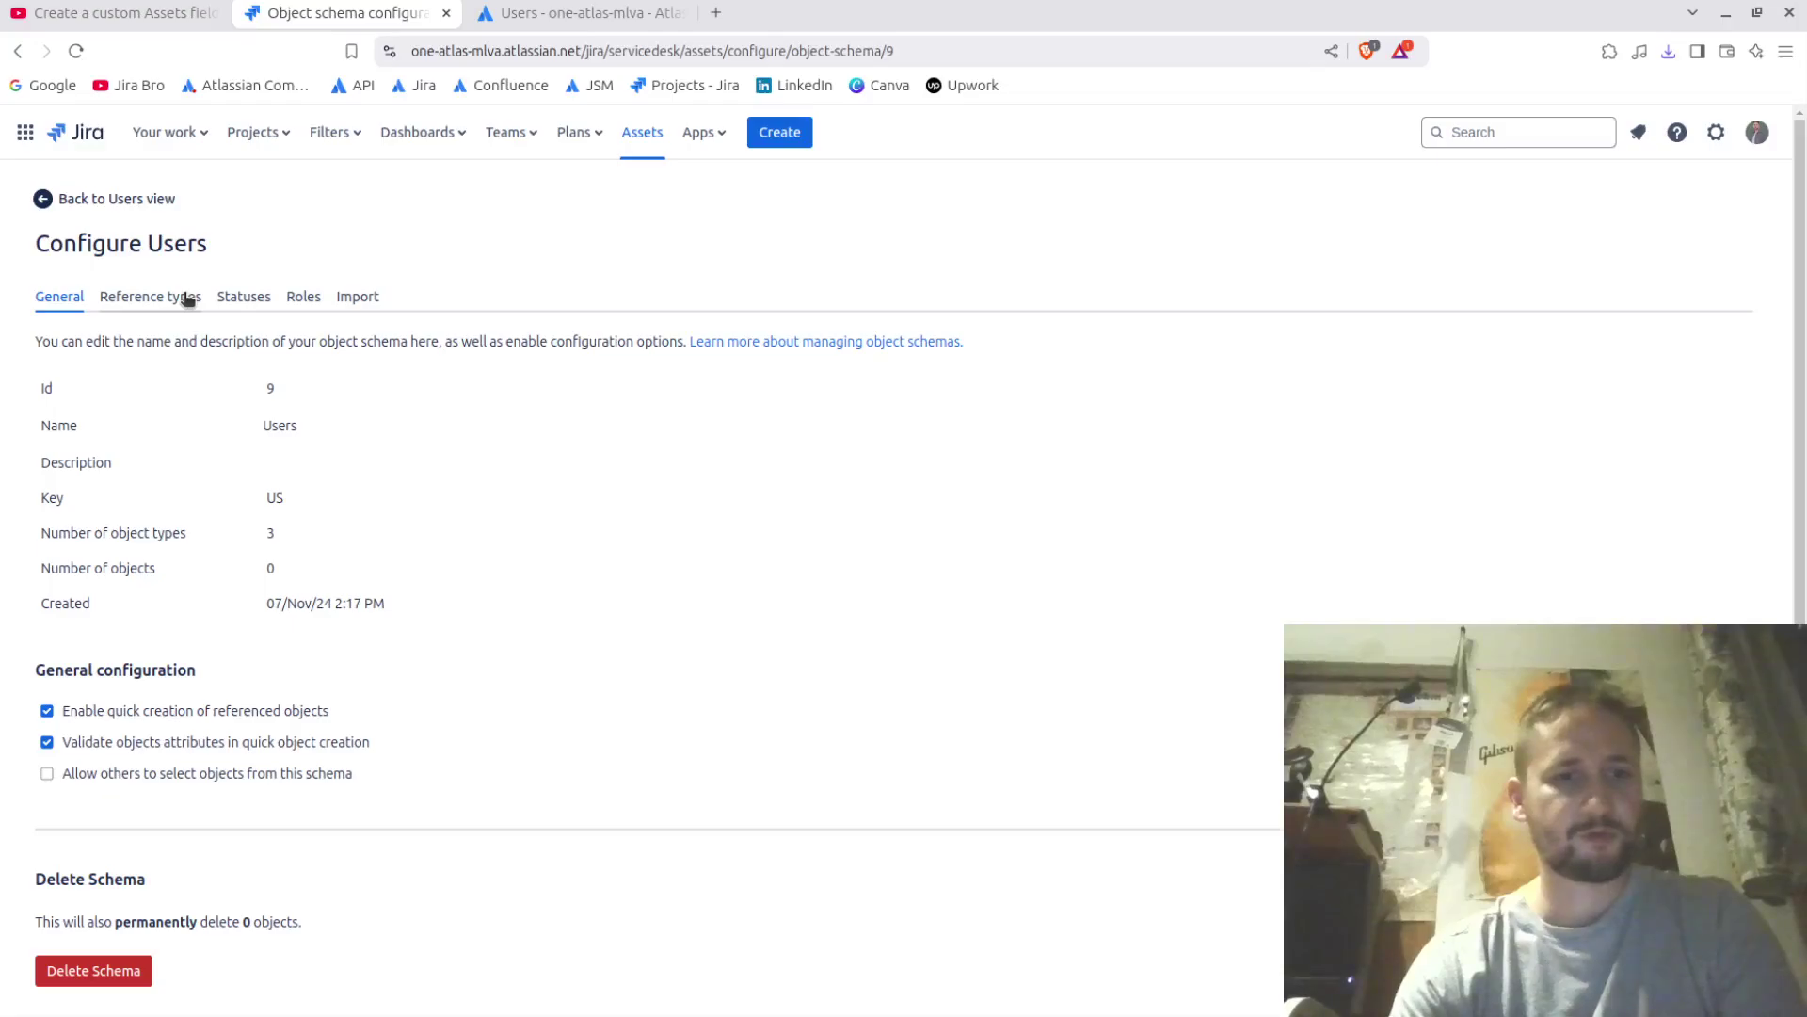
click(356, 297)
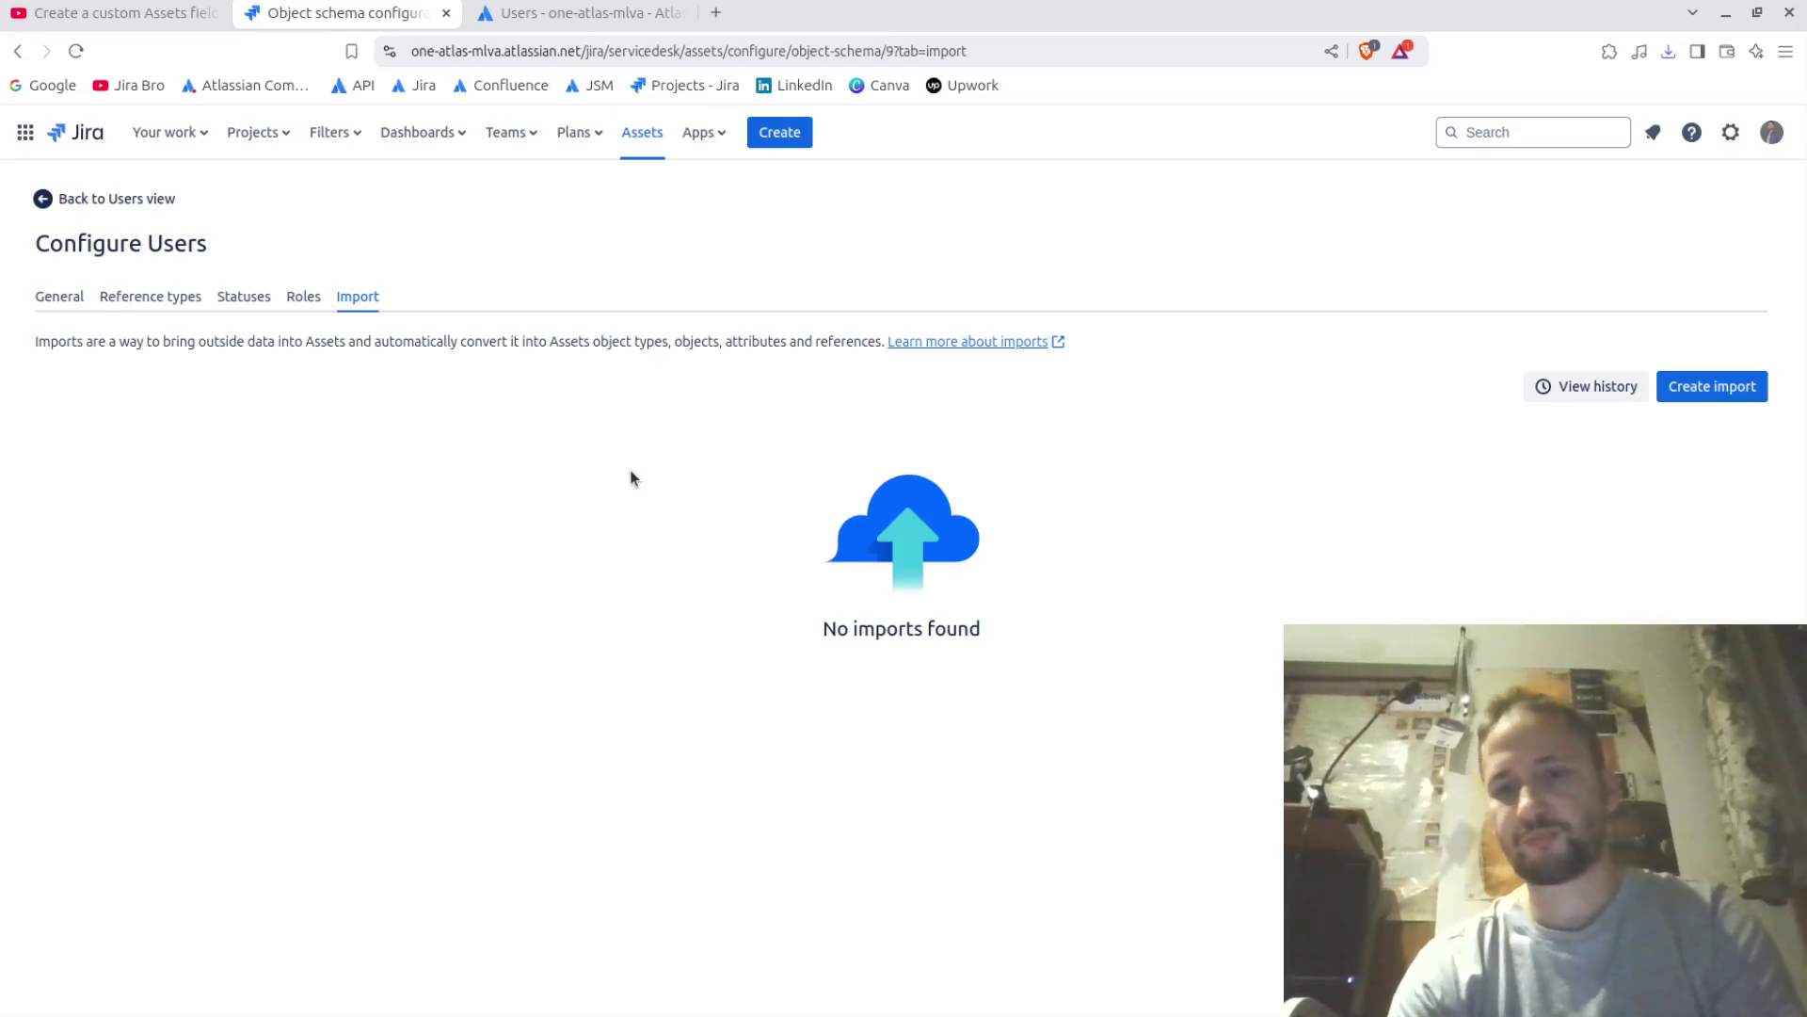
click(1697, 388)
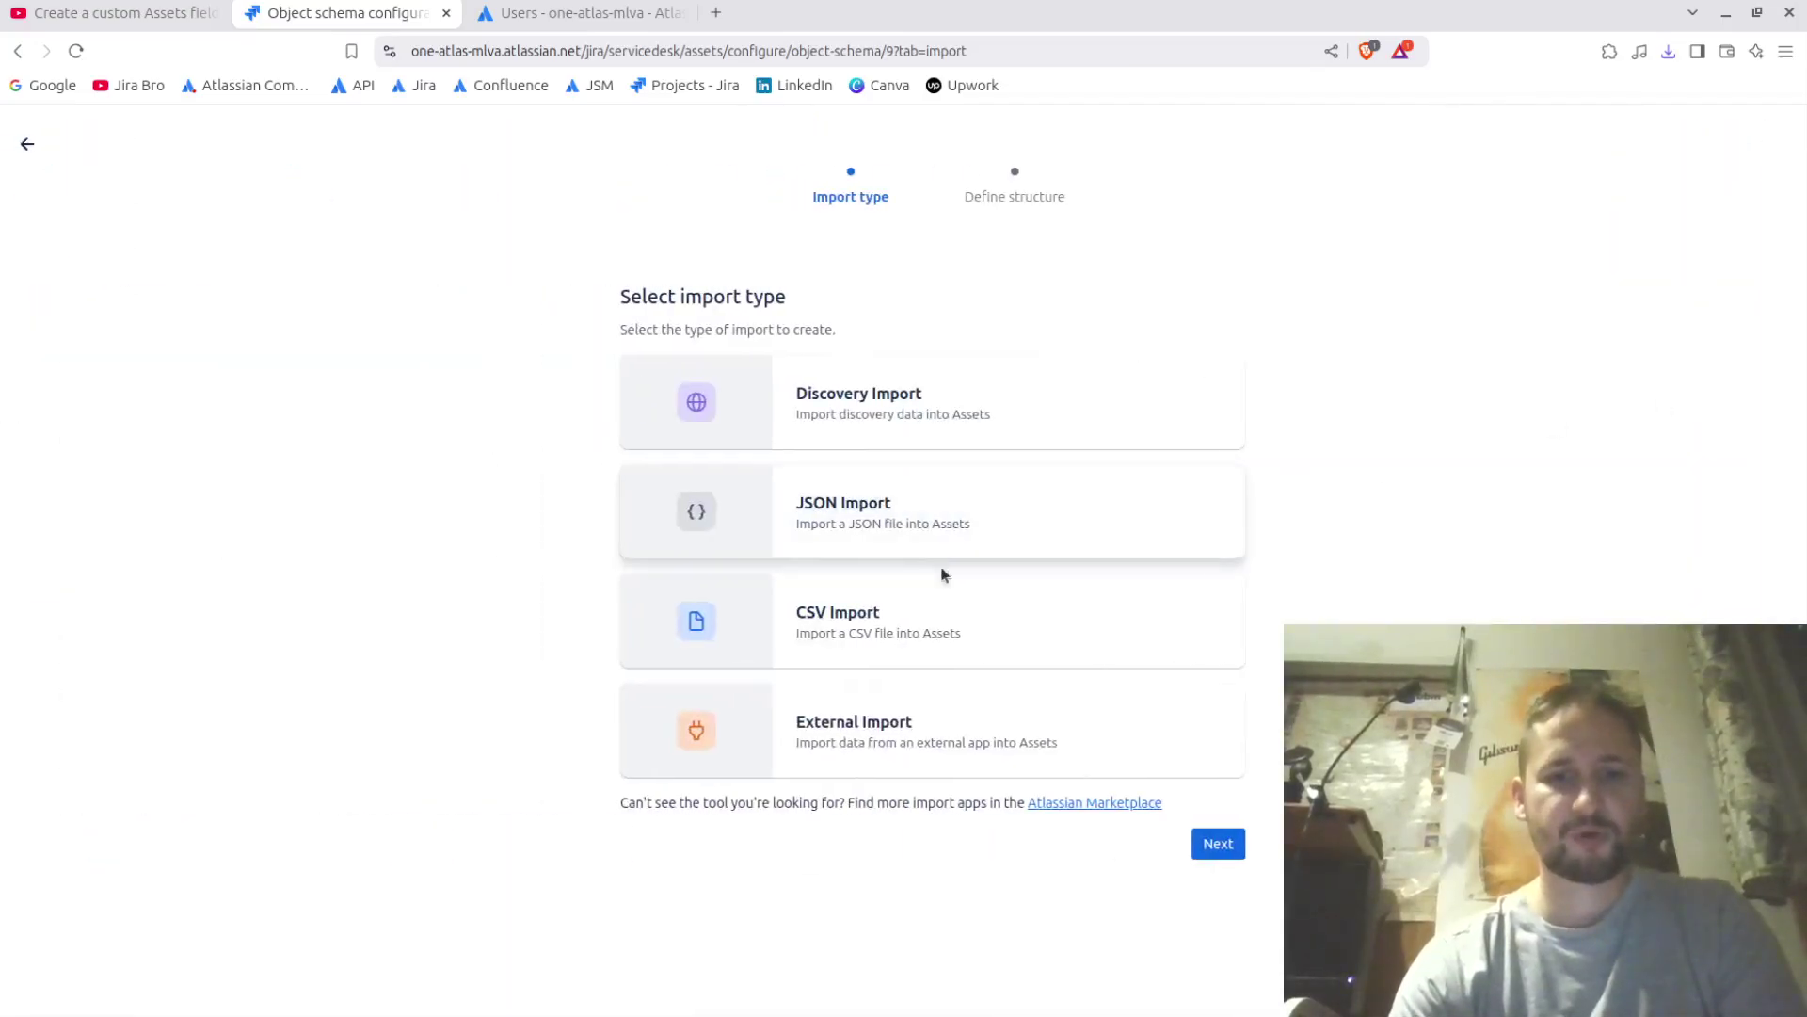
click(926, 607)
Step: Name the import 'Users' and upload export-users.csv as its file
click(1212, 844)
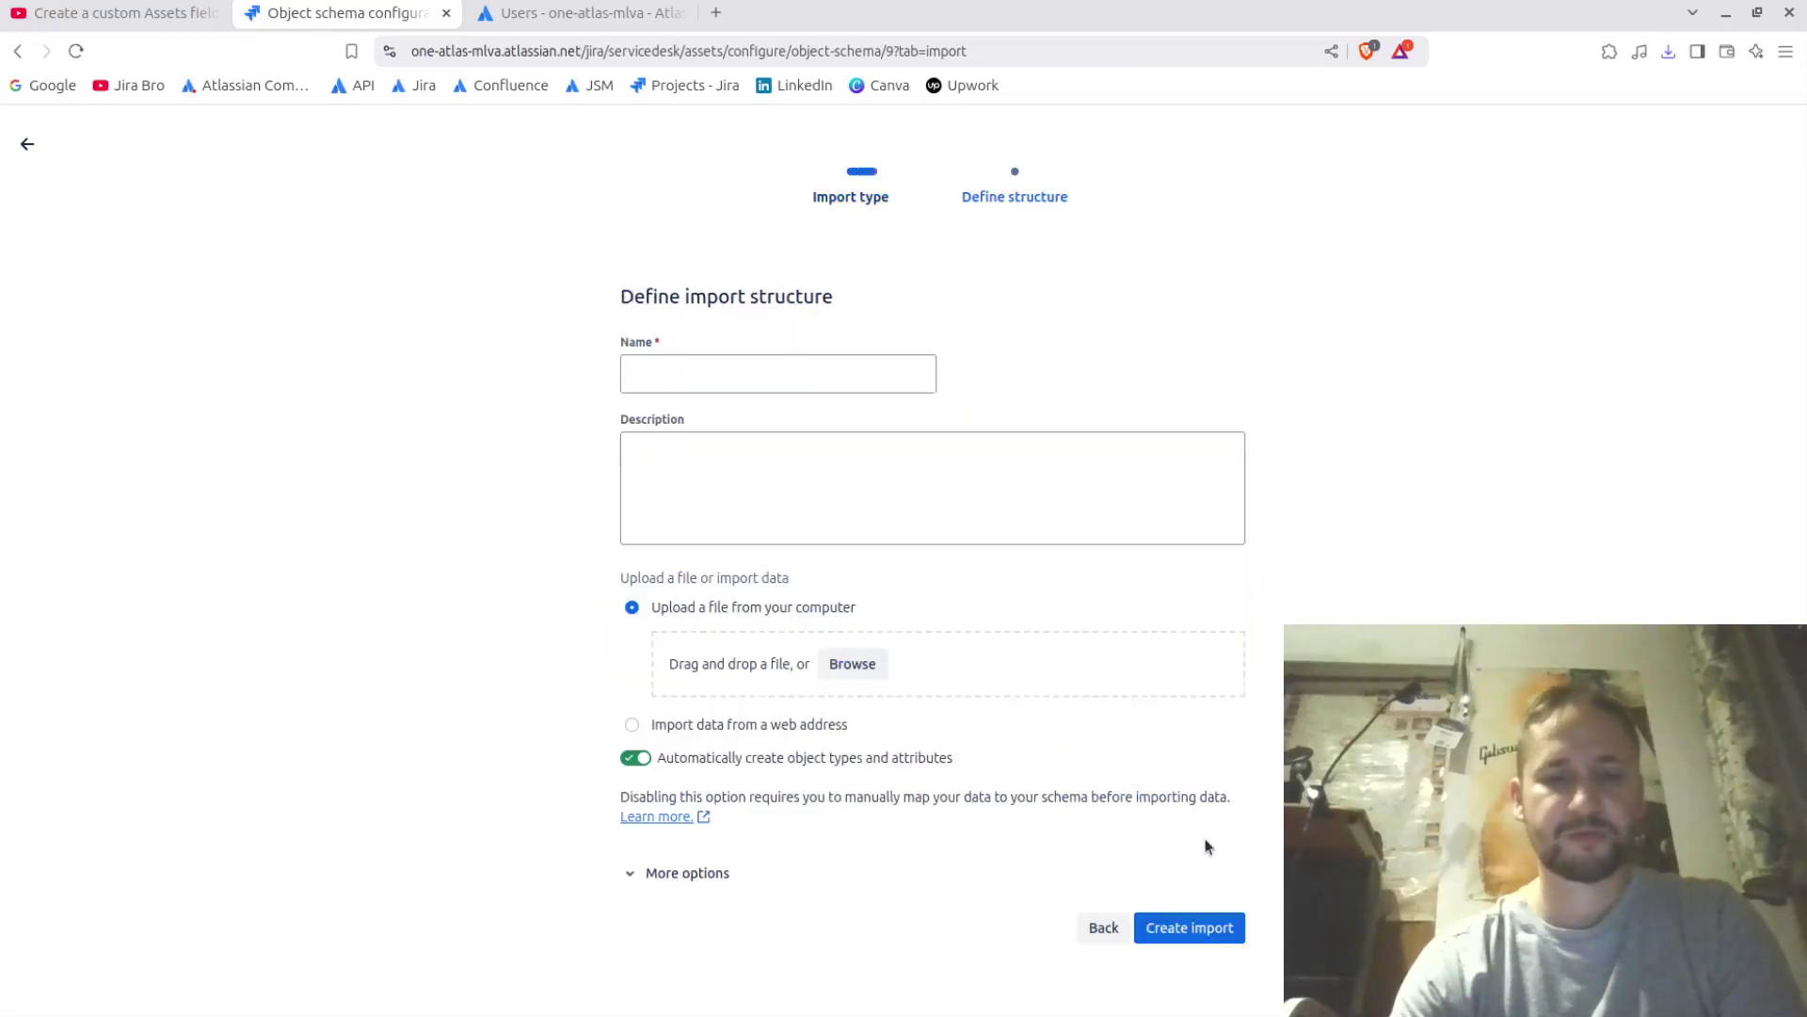
click(807, 392)
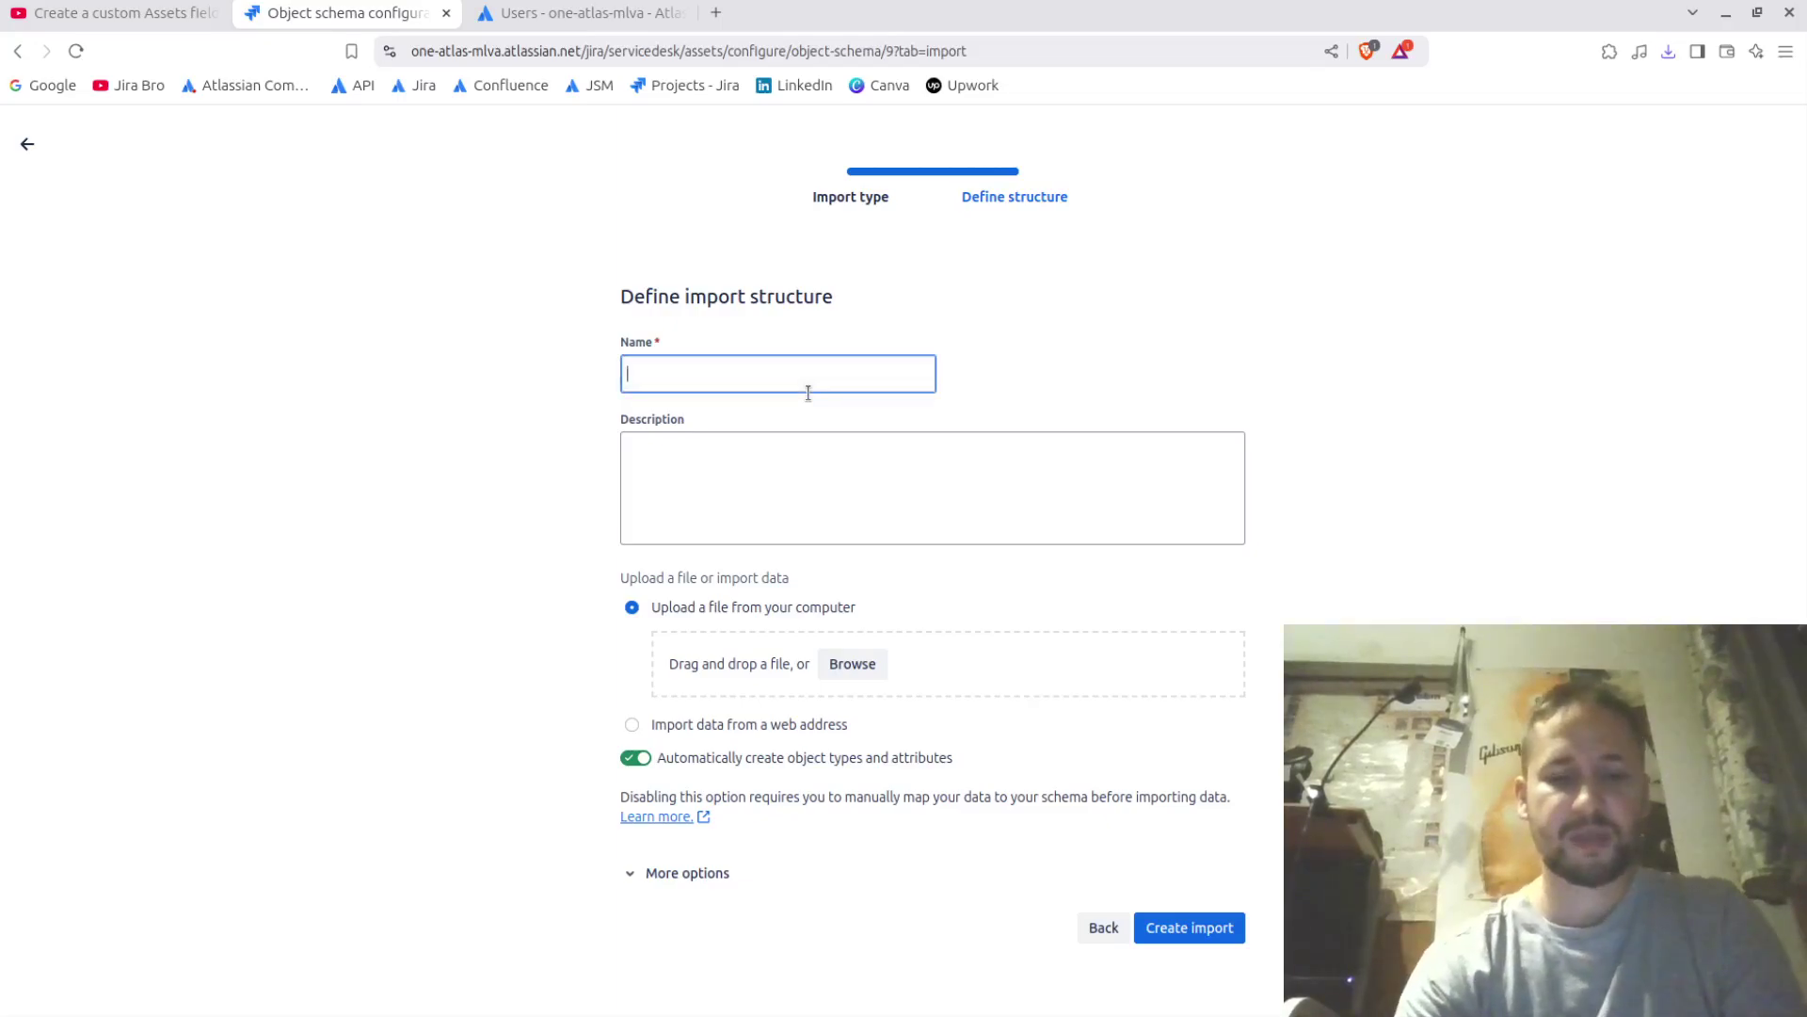
text(Us)
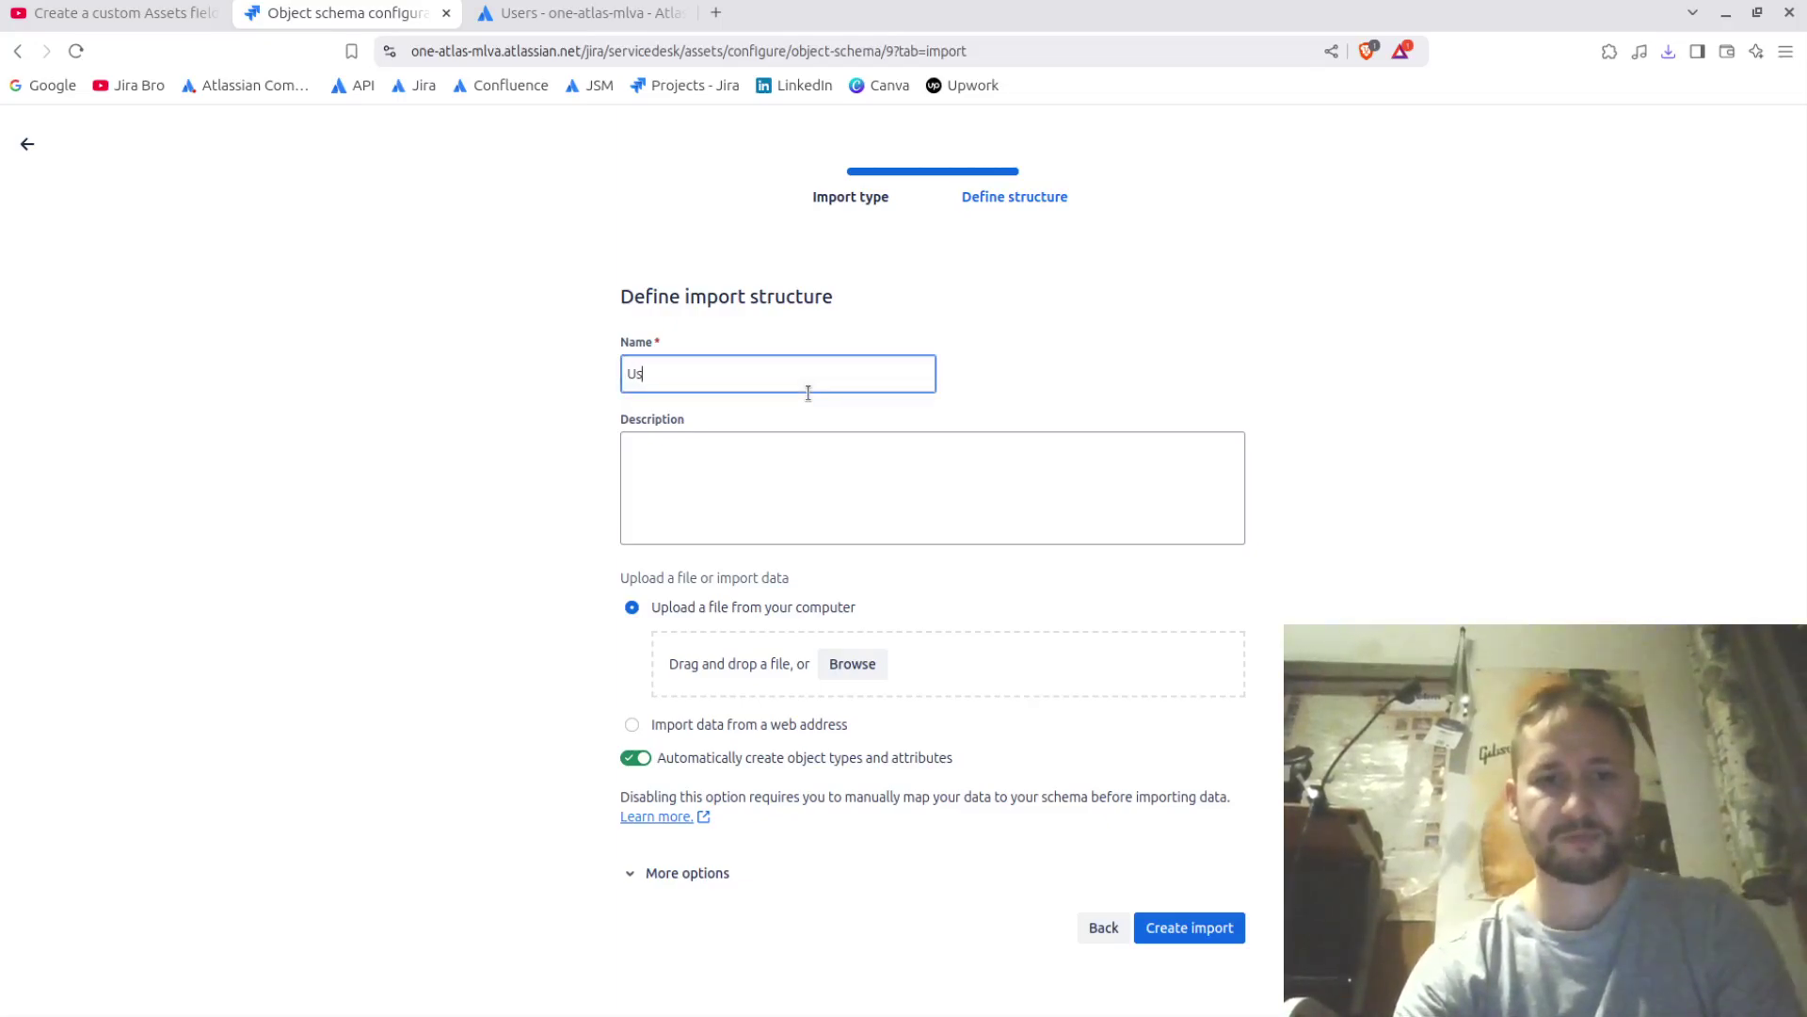
text(ers)
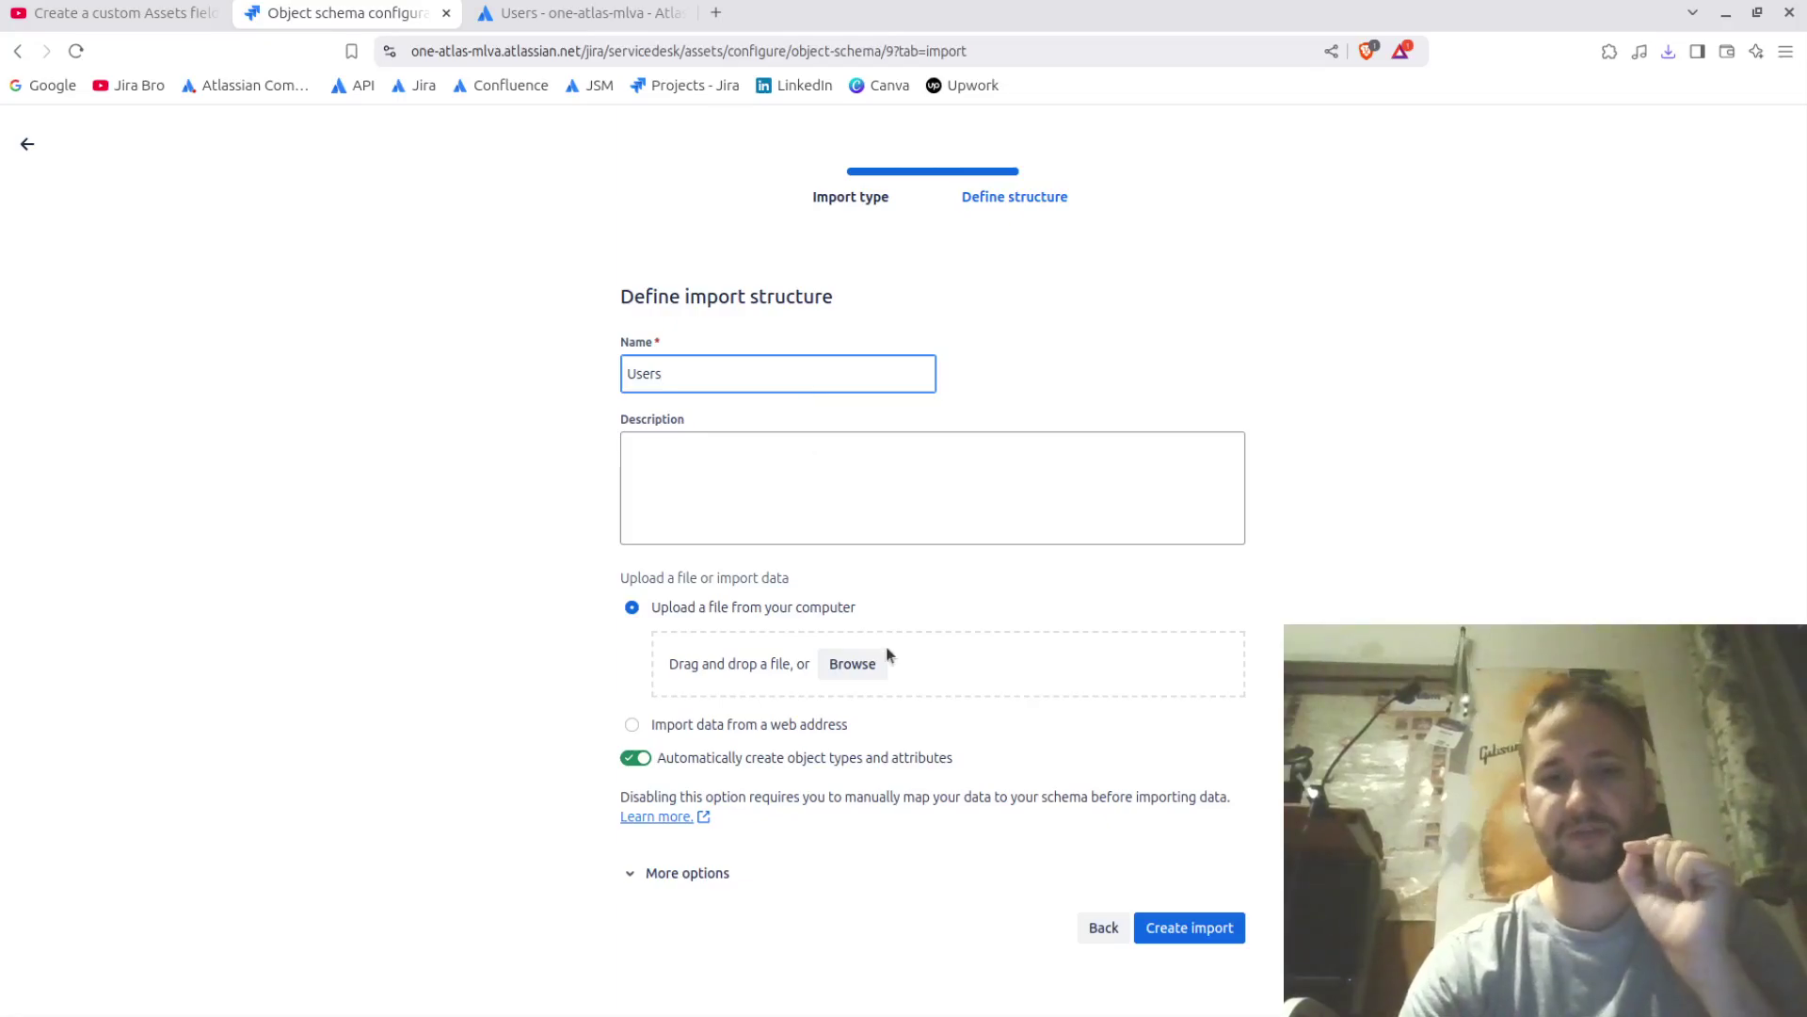
click(854, 664)
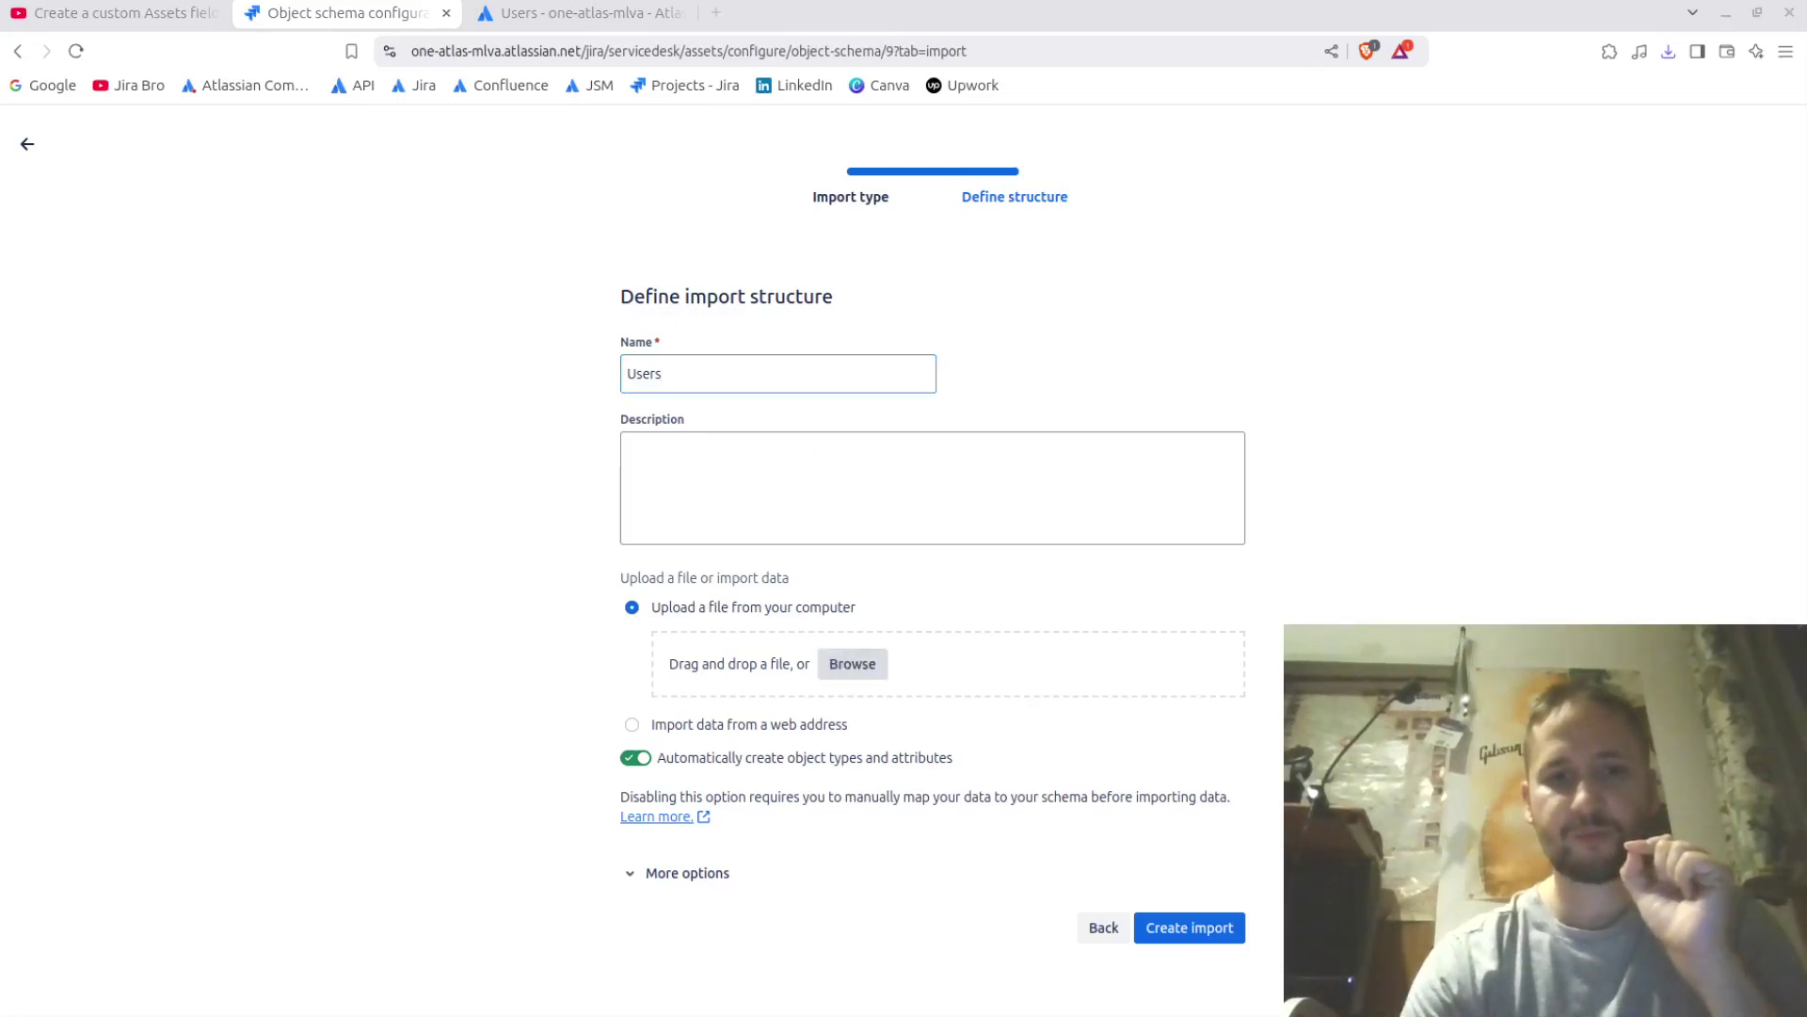
double_click(782, 356)
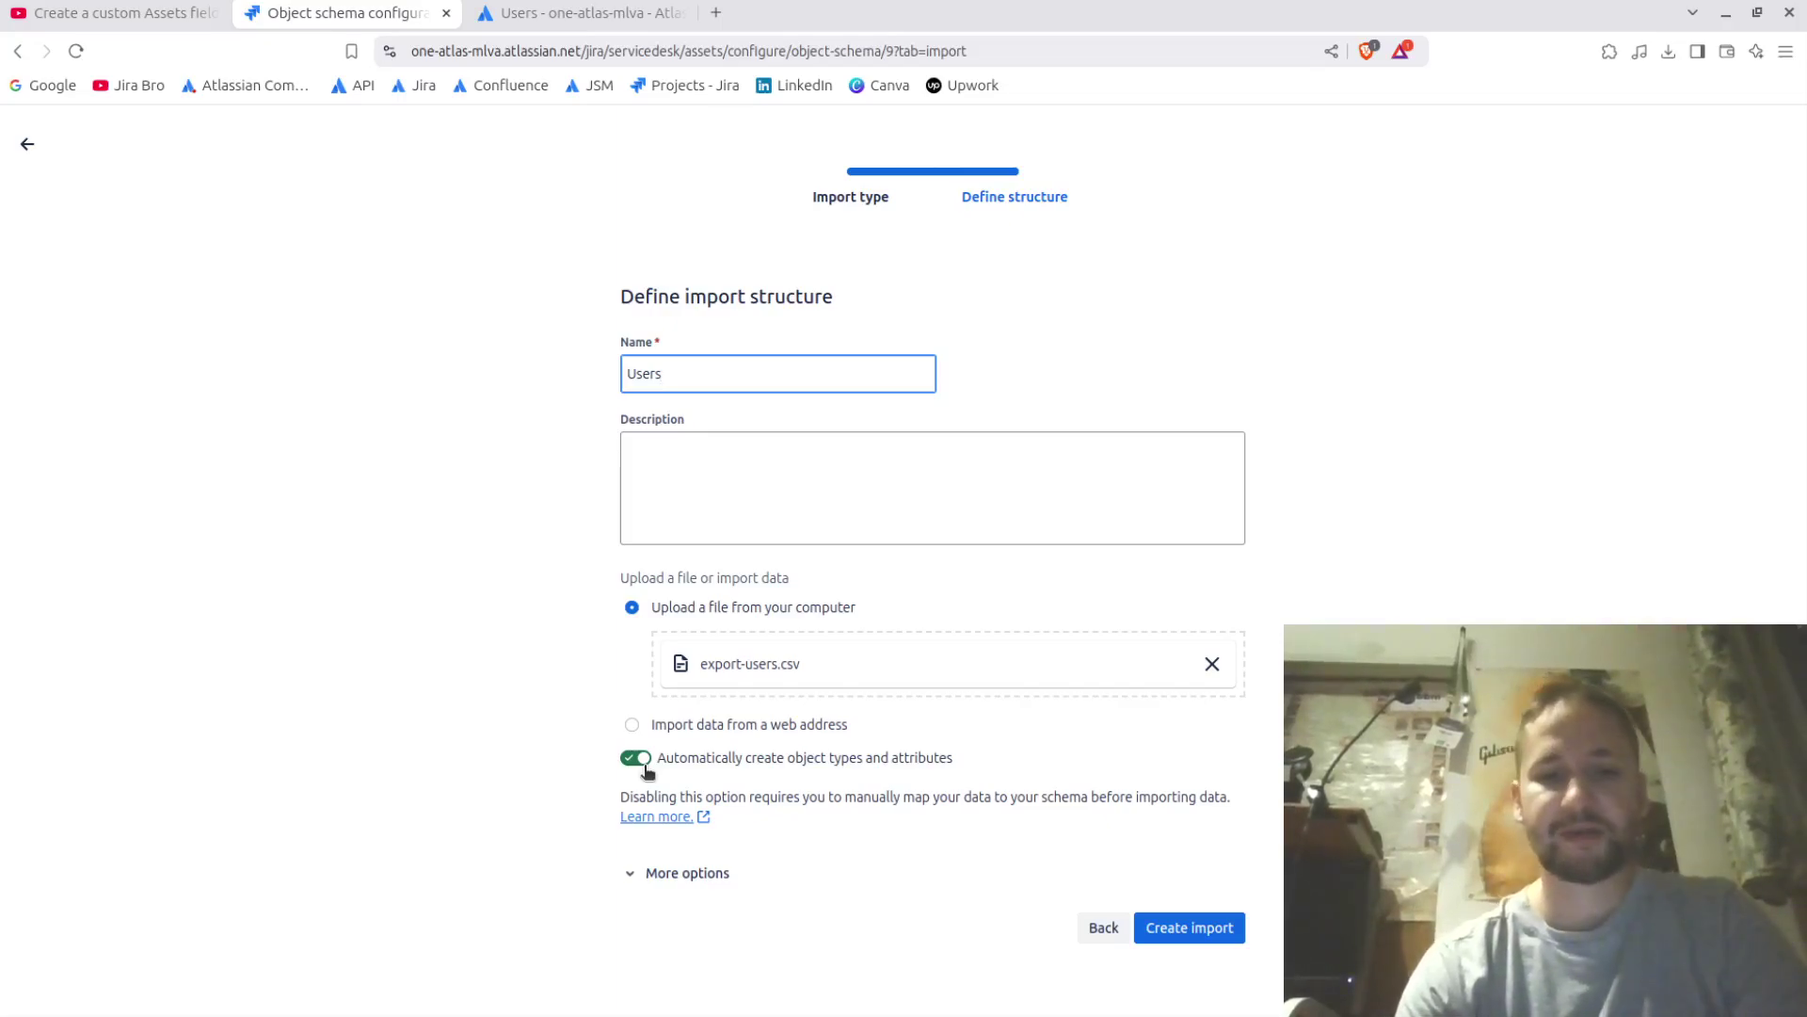
Step: Set Unknown values to Ignore under More options and create the import
click(705, 871)
scroll(1804, 349, down, 6)
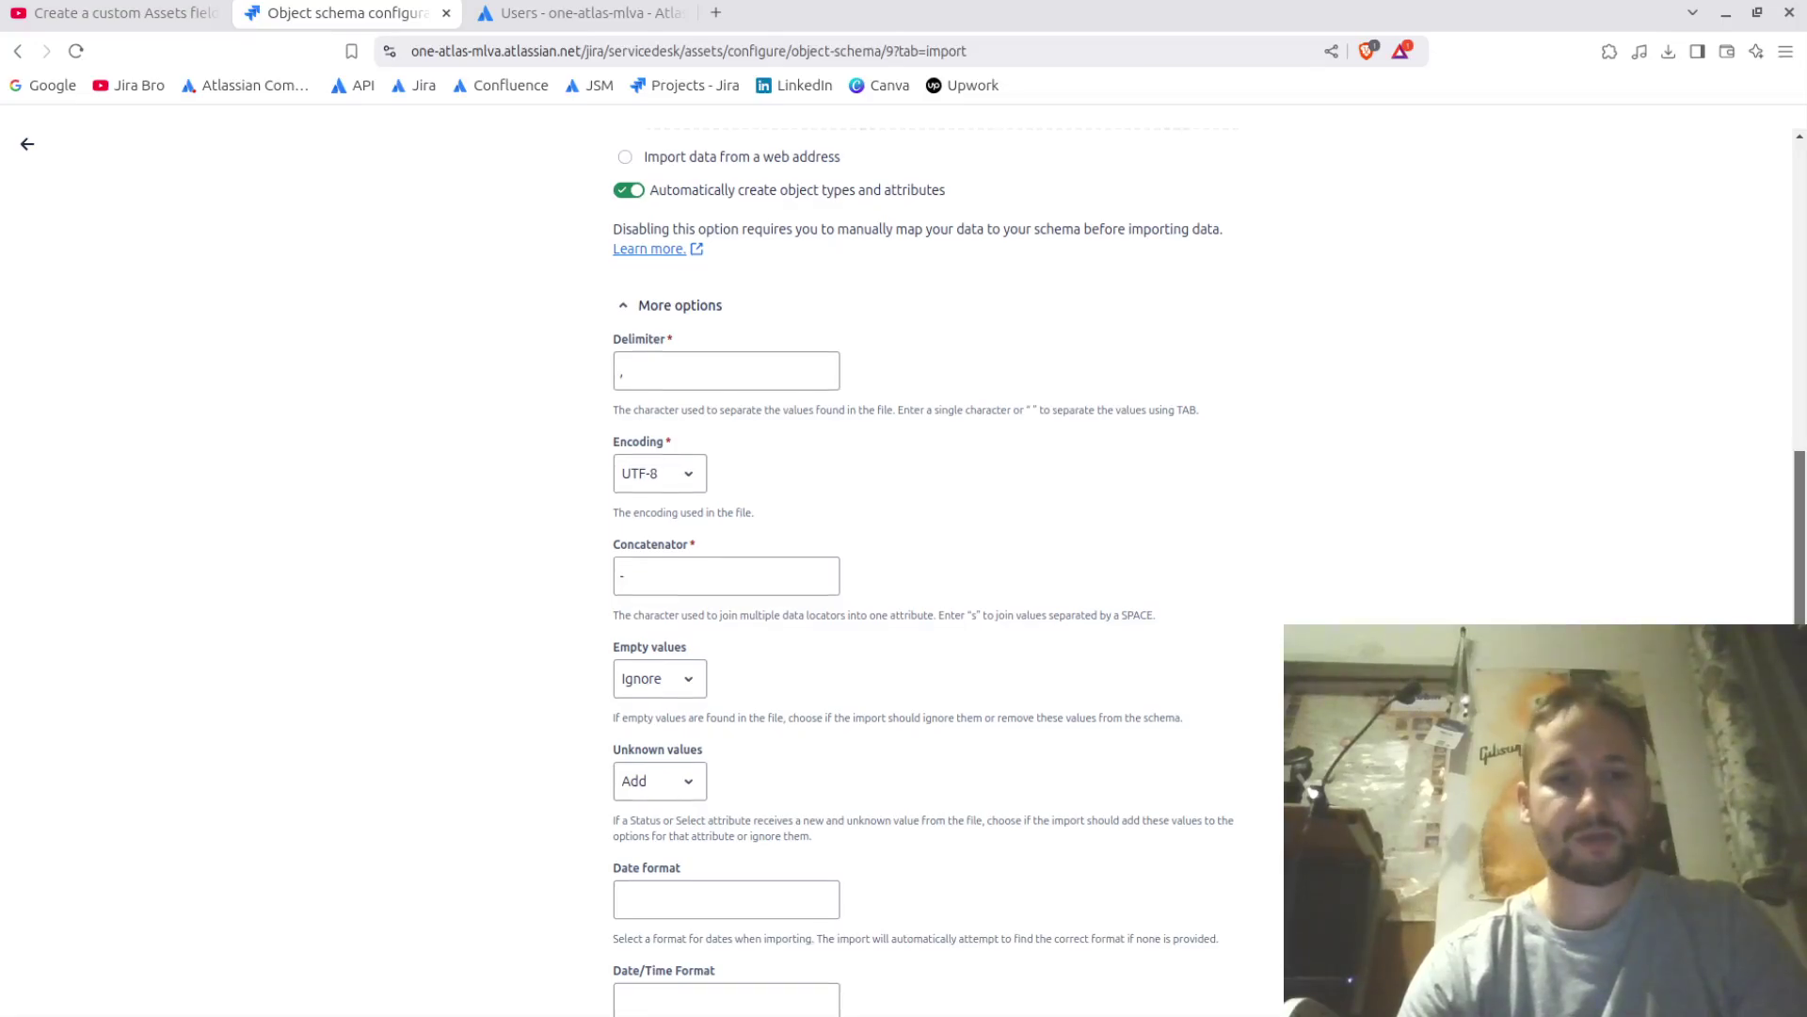
scroll(1210, 573, down, 1)
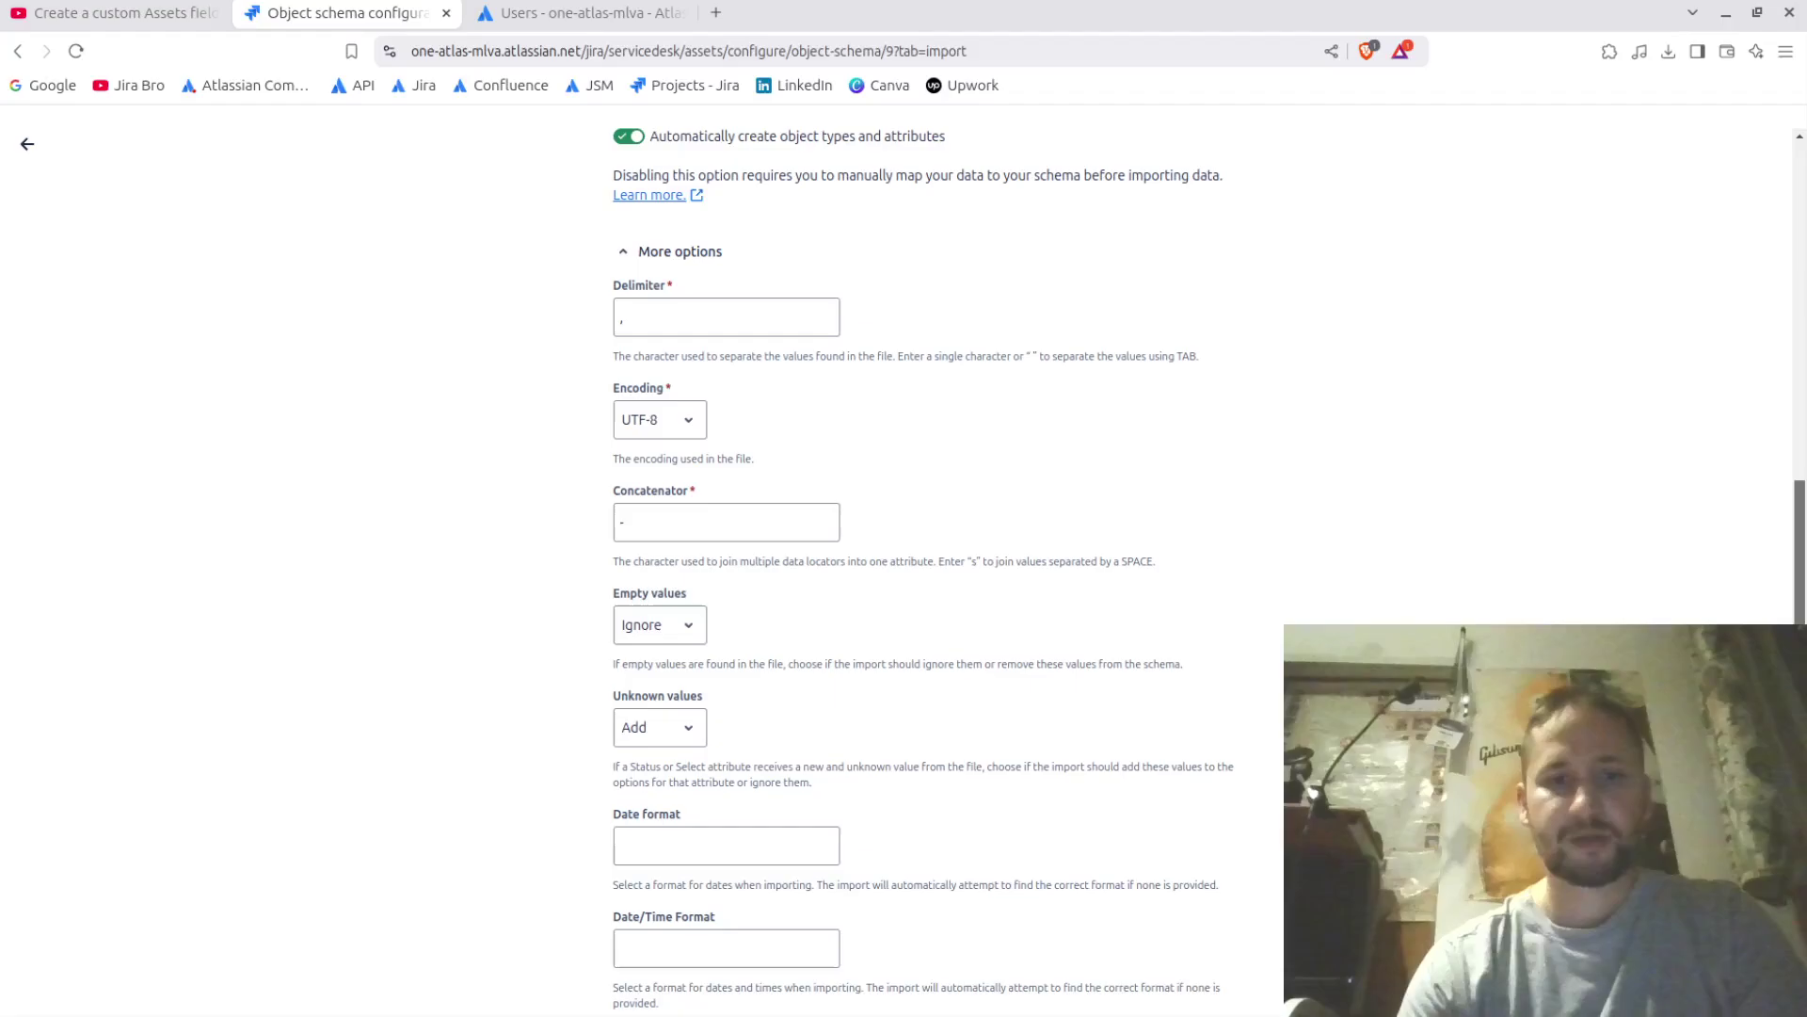
scroll(1210, 573, down, 1)
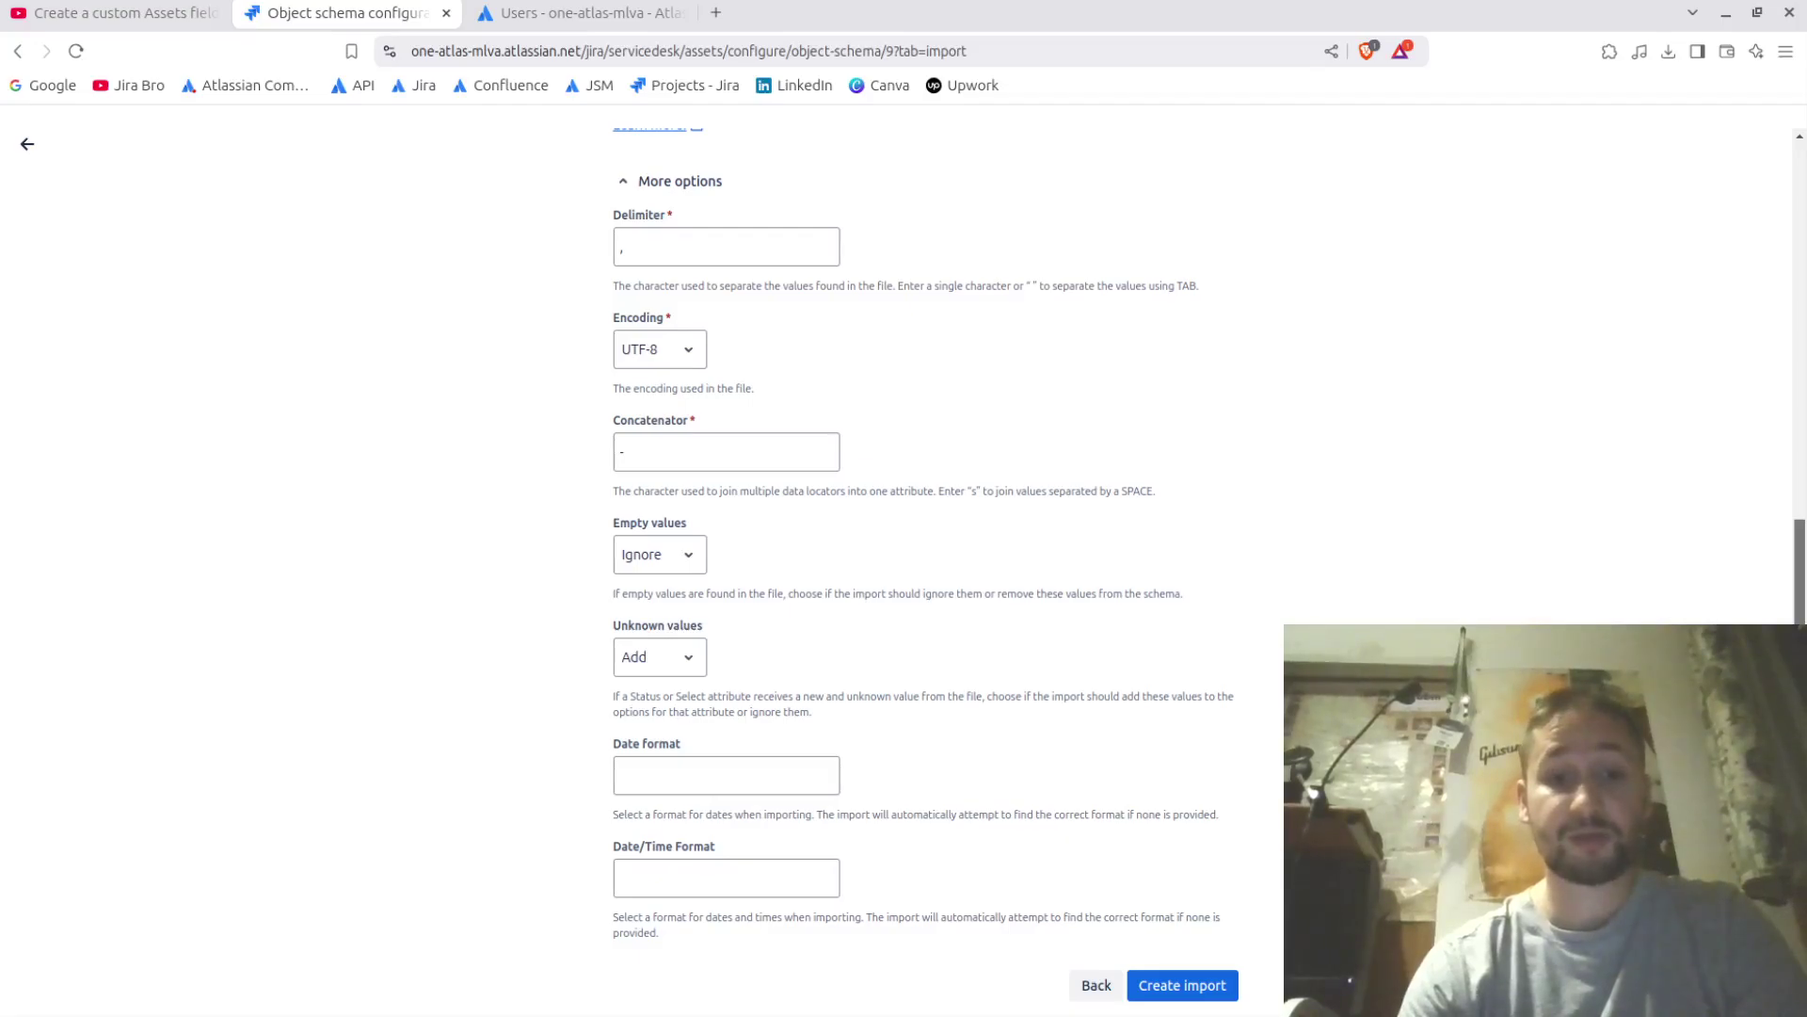
click(690, 659)
click(669, 737)
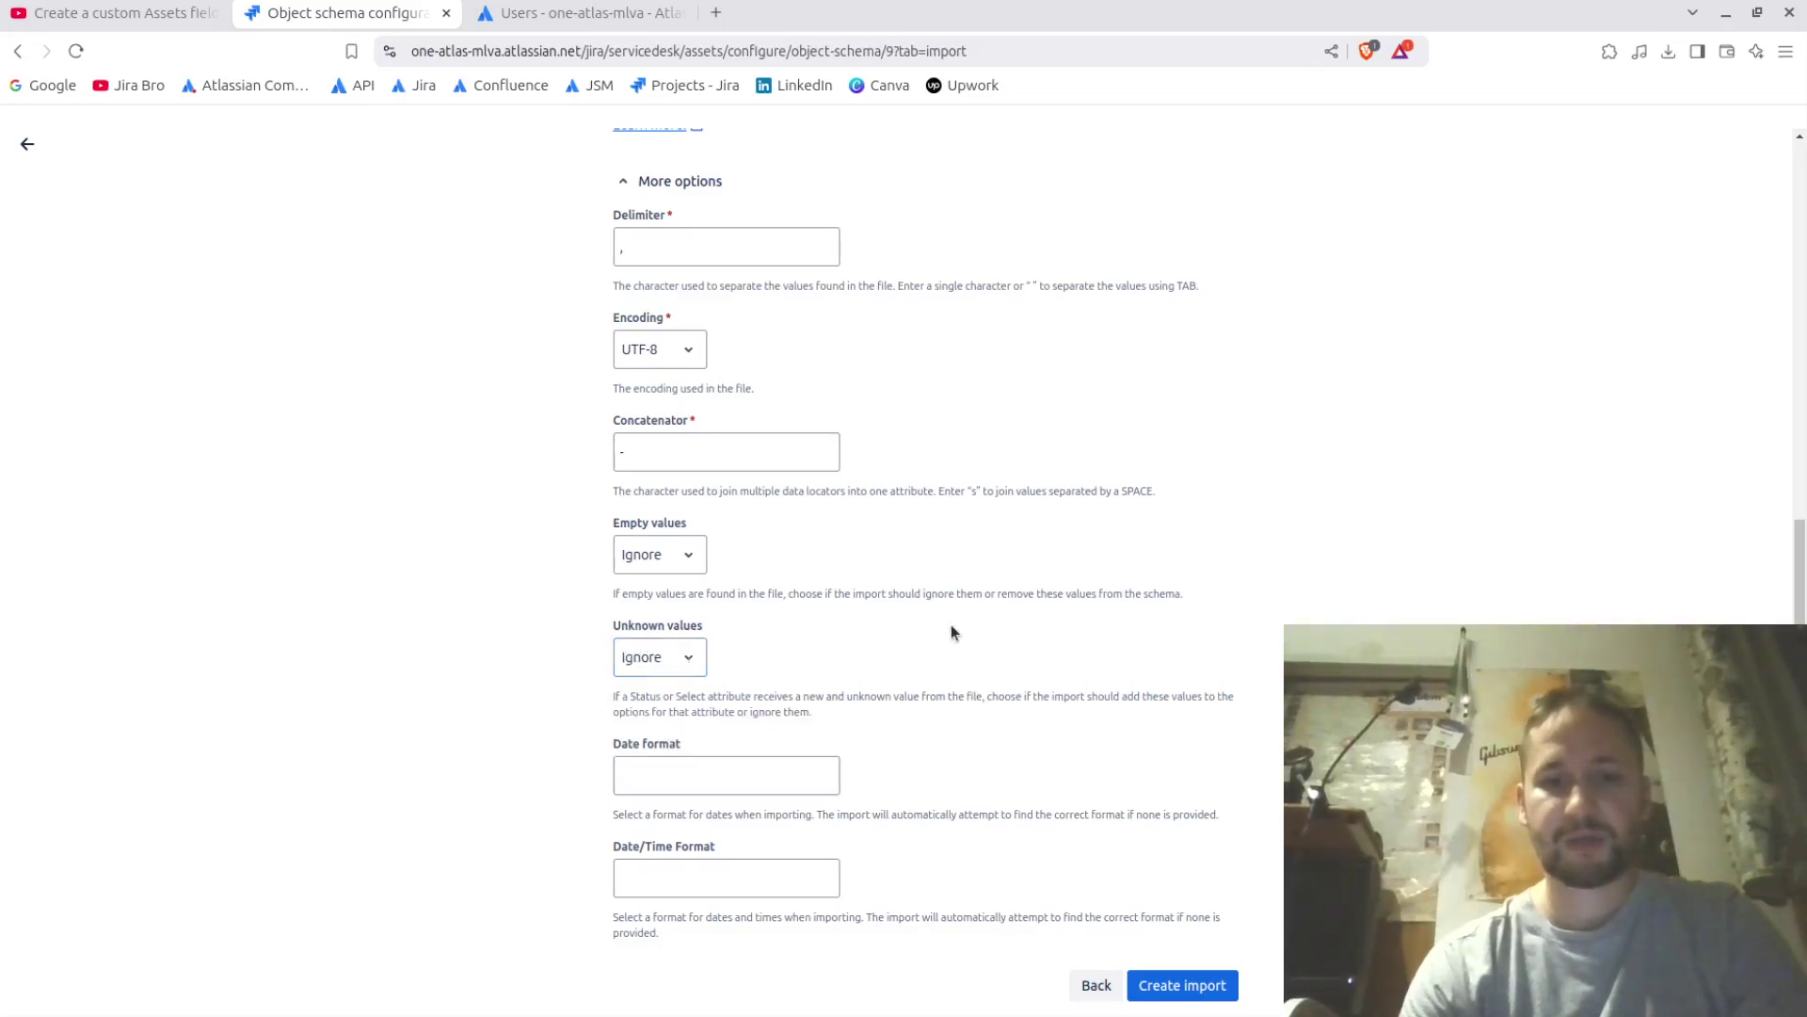
click(1182, 986)
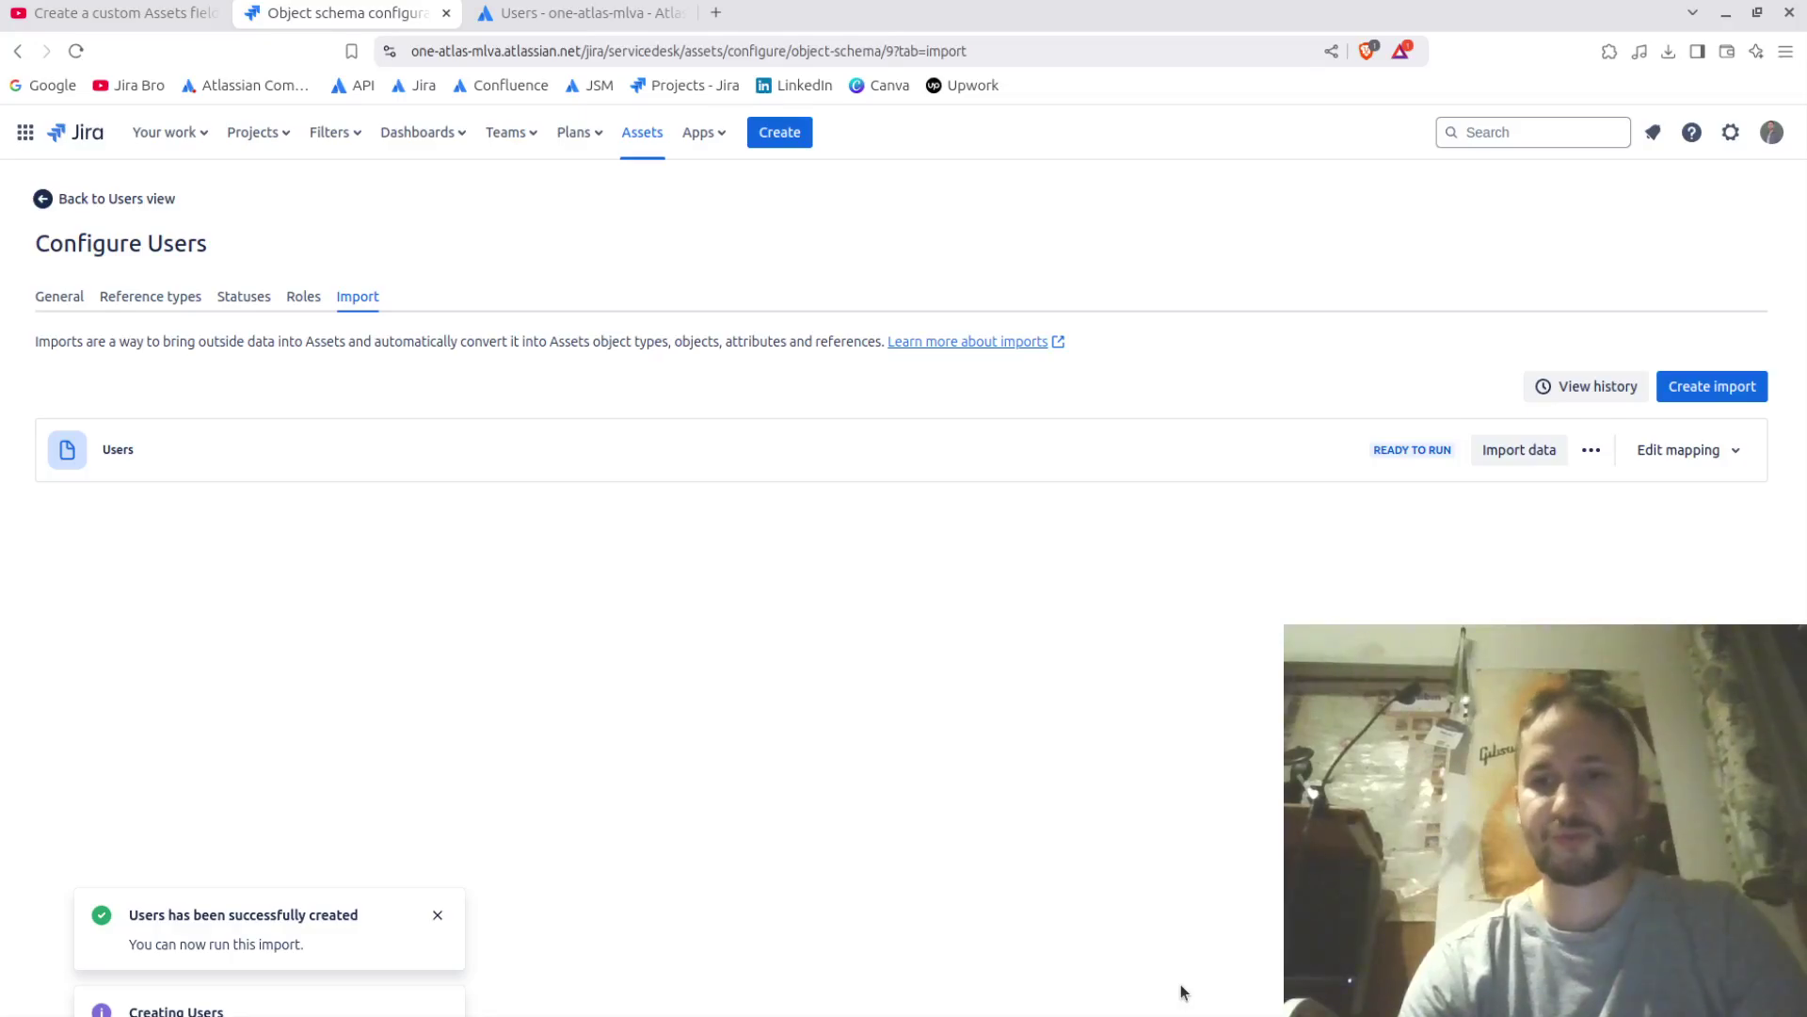
click(1695, 451)
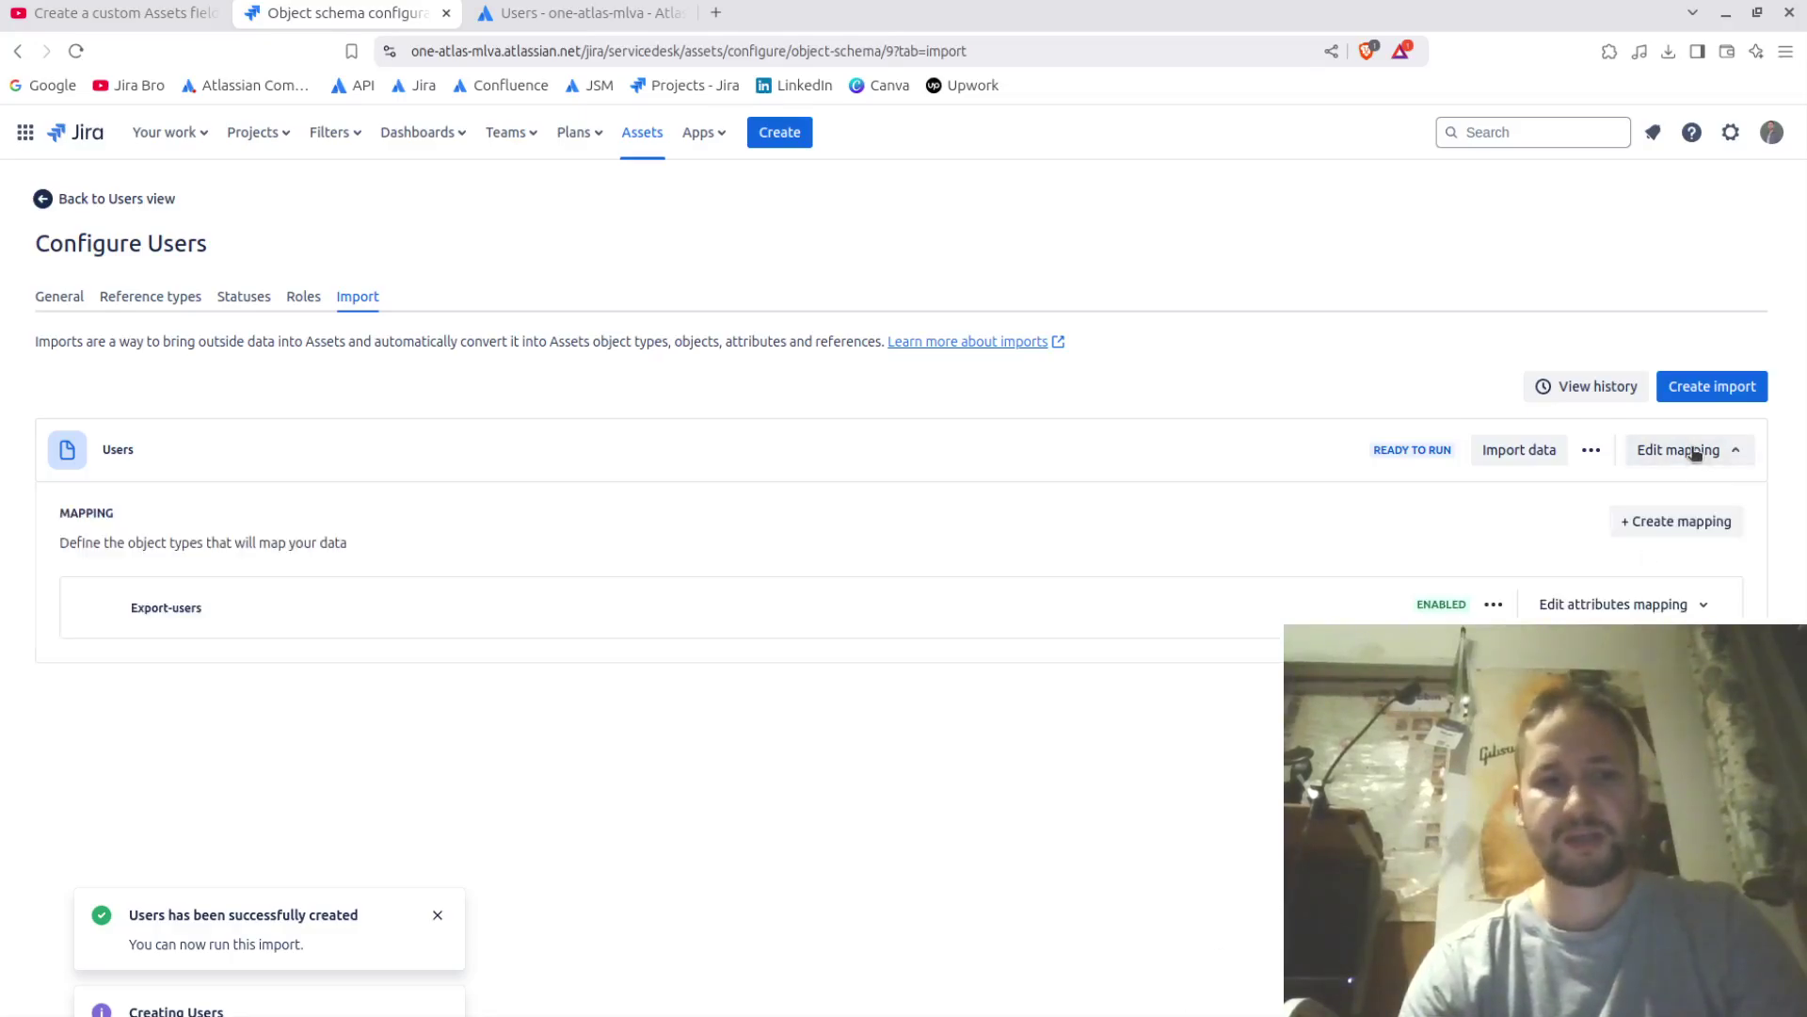
click(1643, 614)
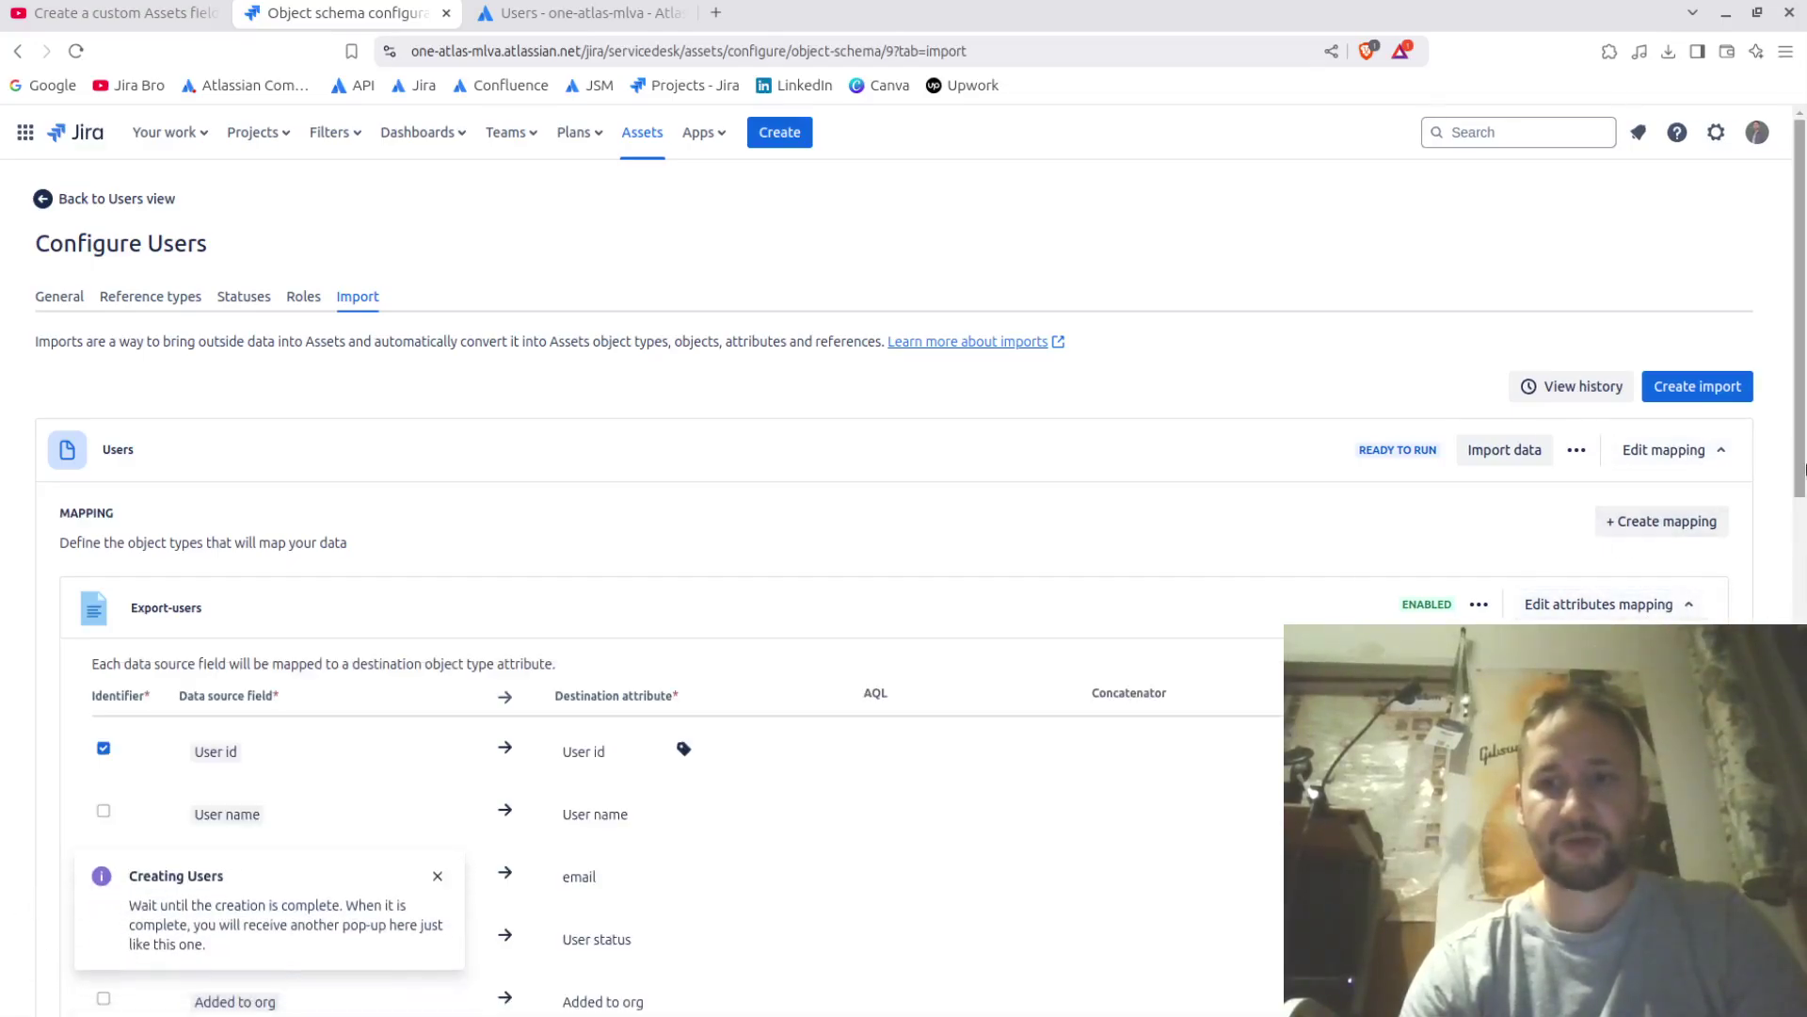
drag(1800, 470, 1802, 602)
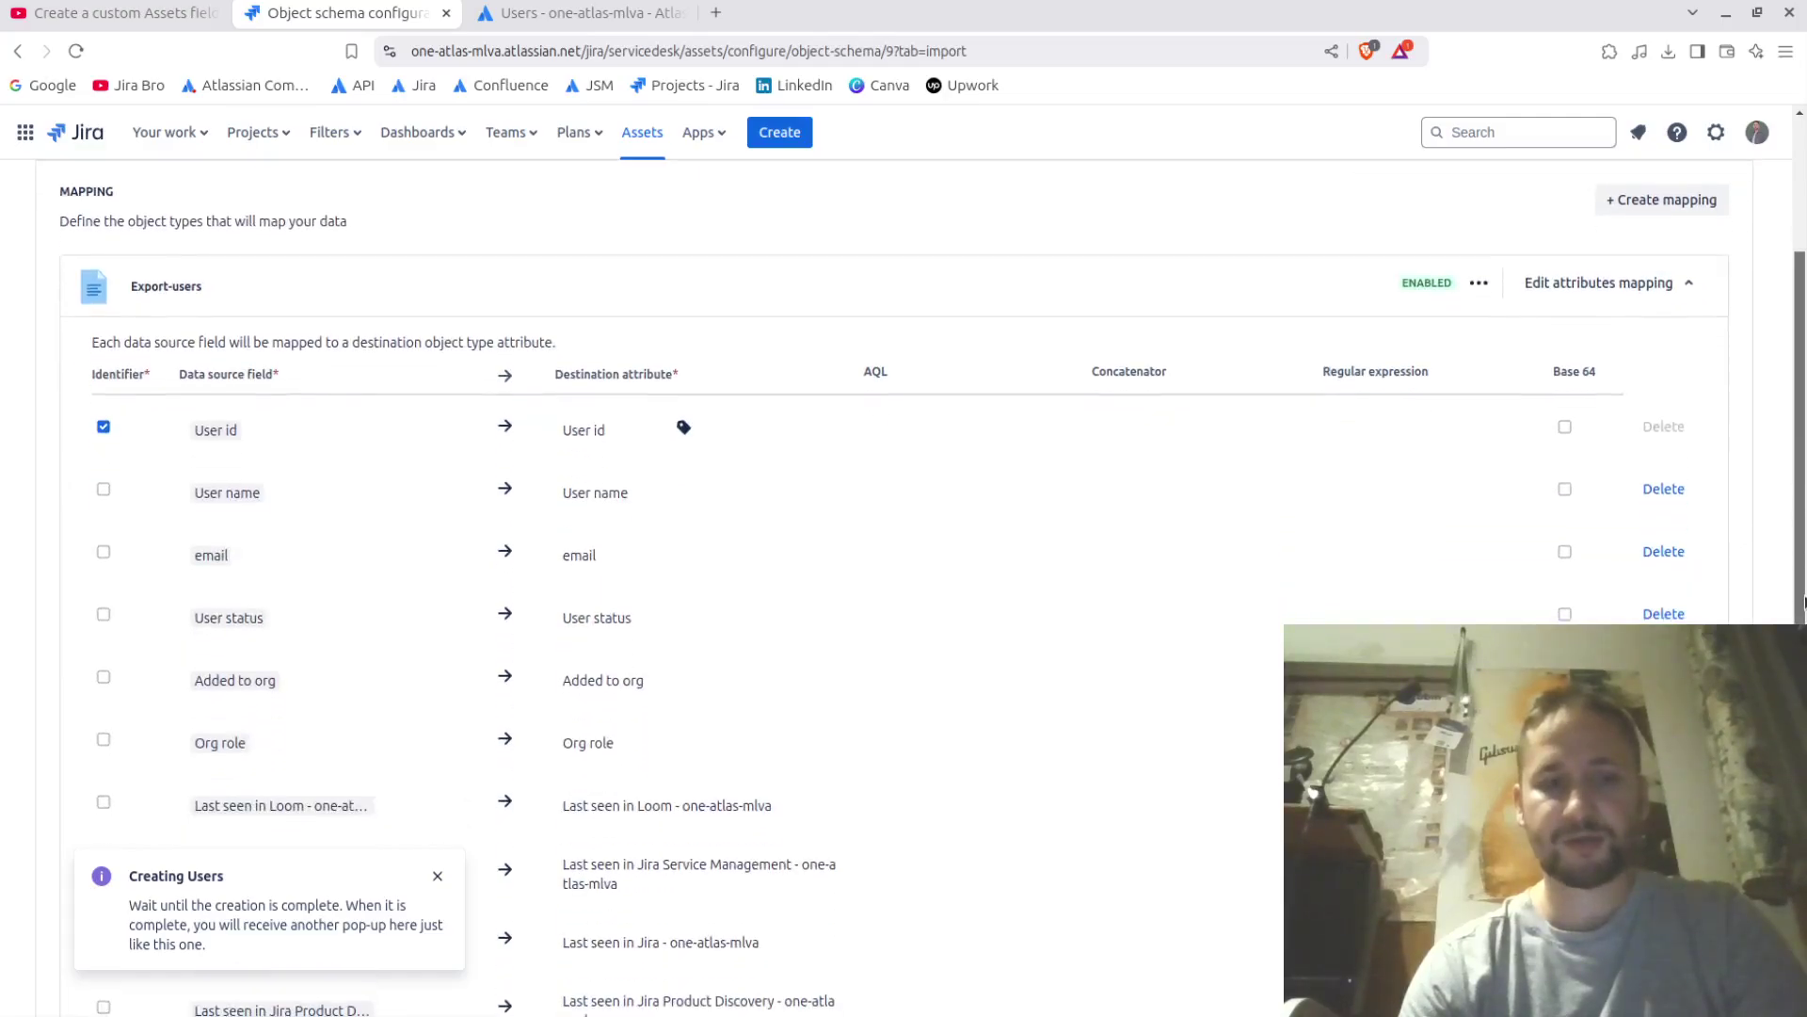
drag(1803, 602, 1802, 602)
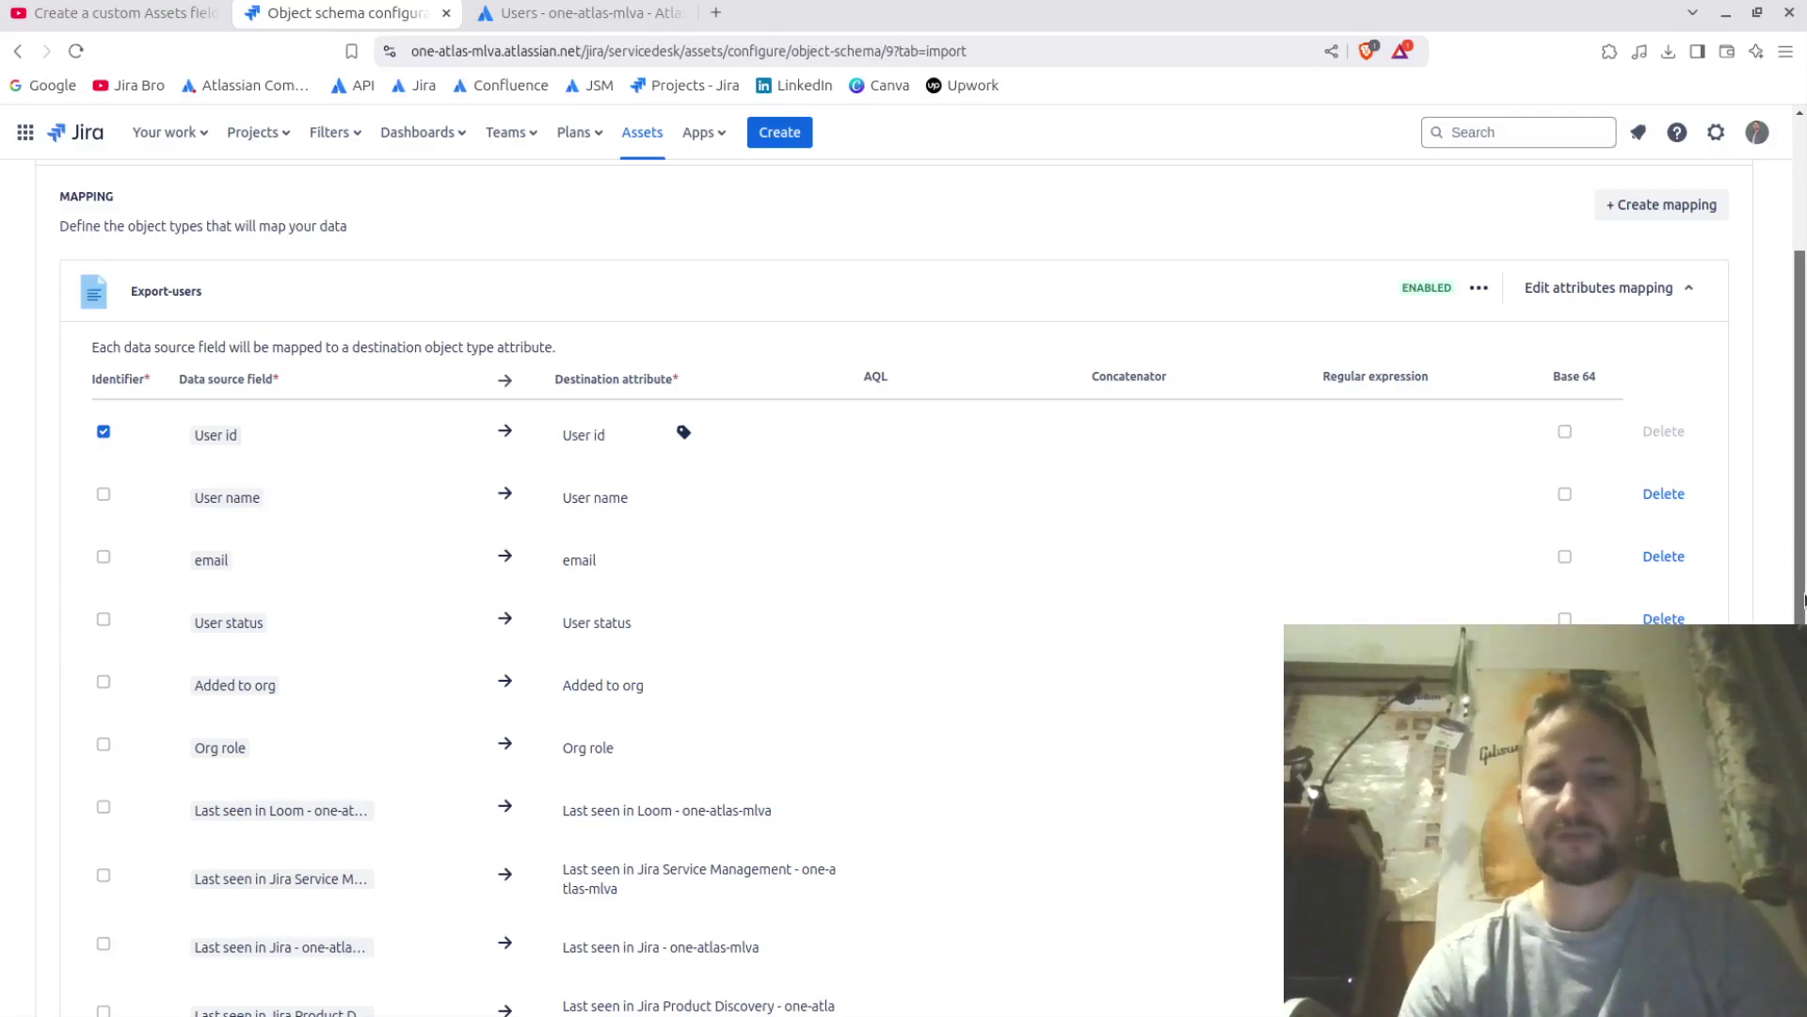
scroll(1804, 599, up, 3)
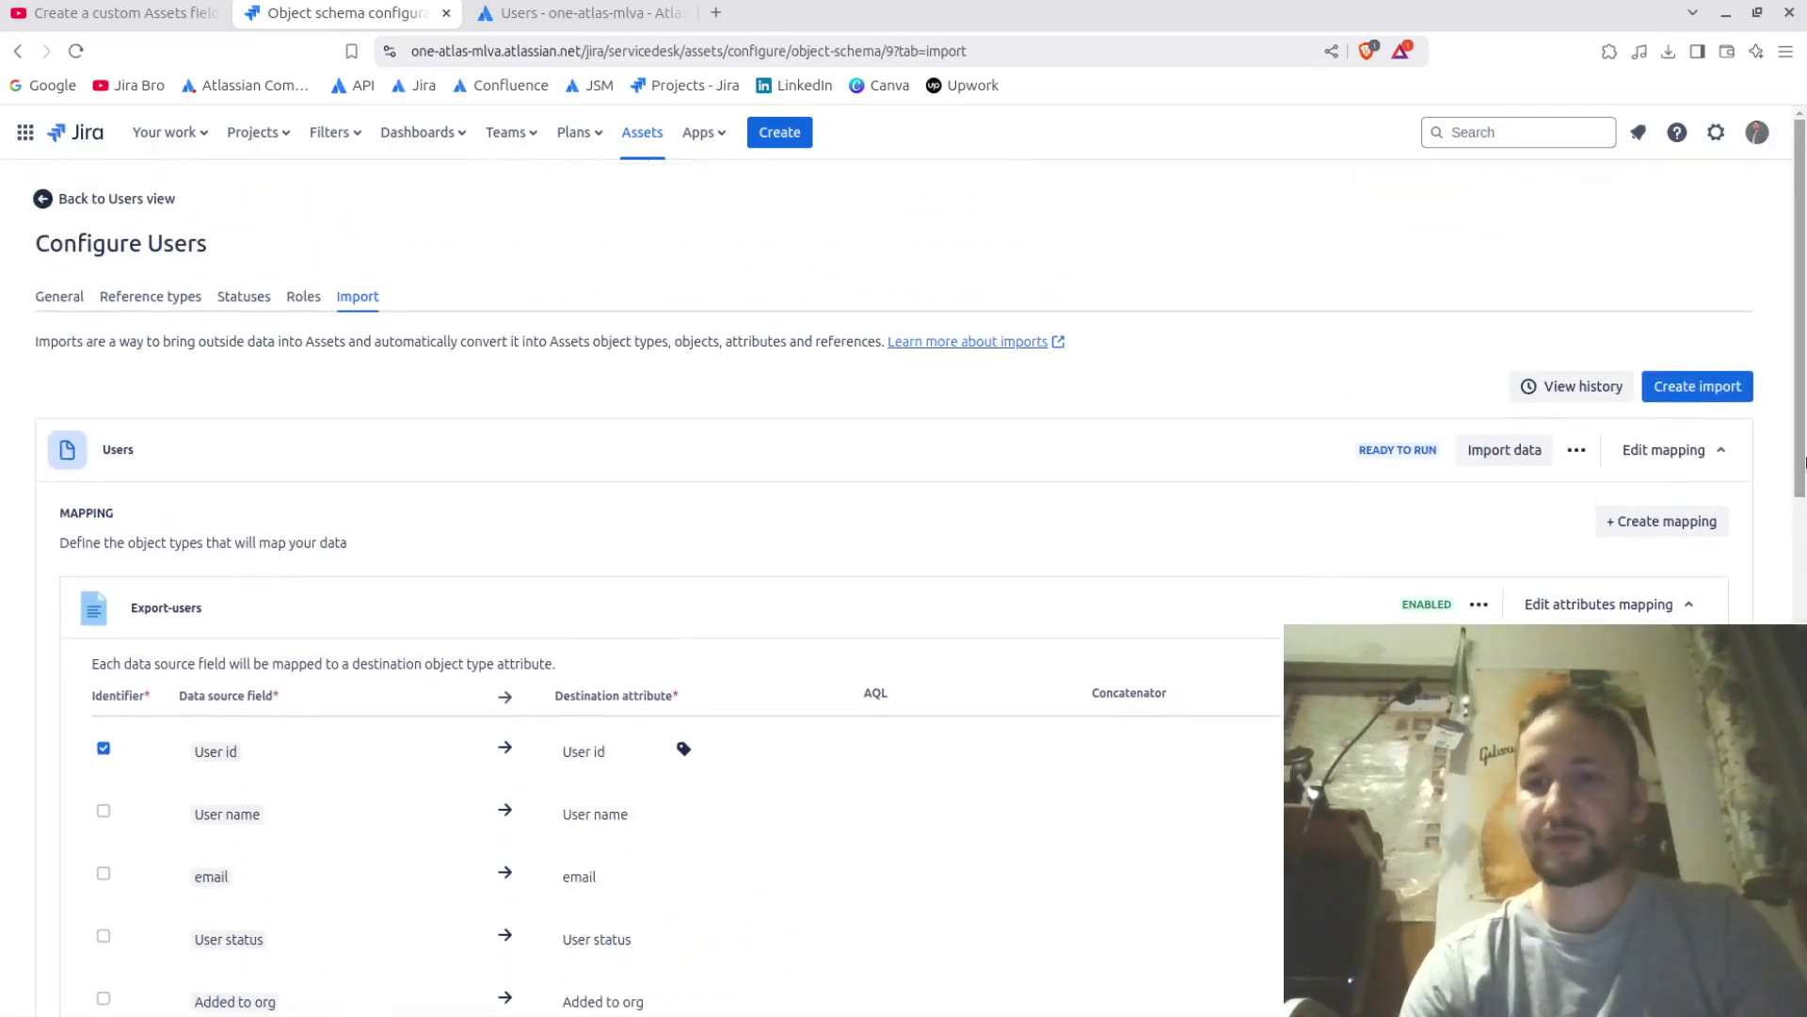
click(1687, 603)
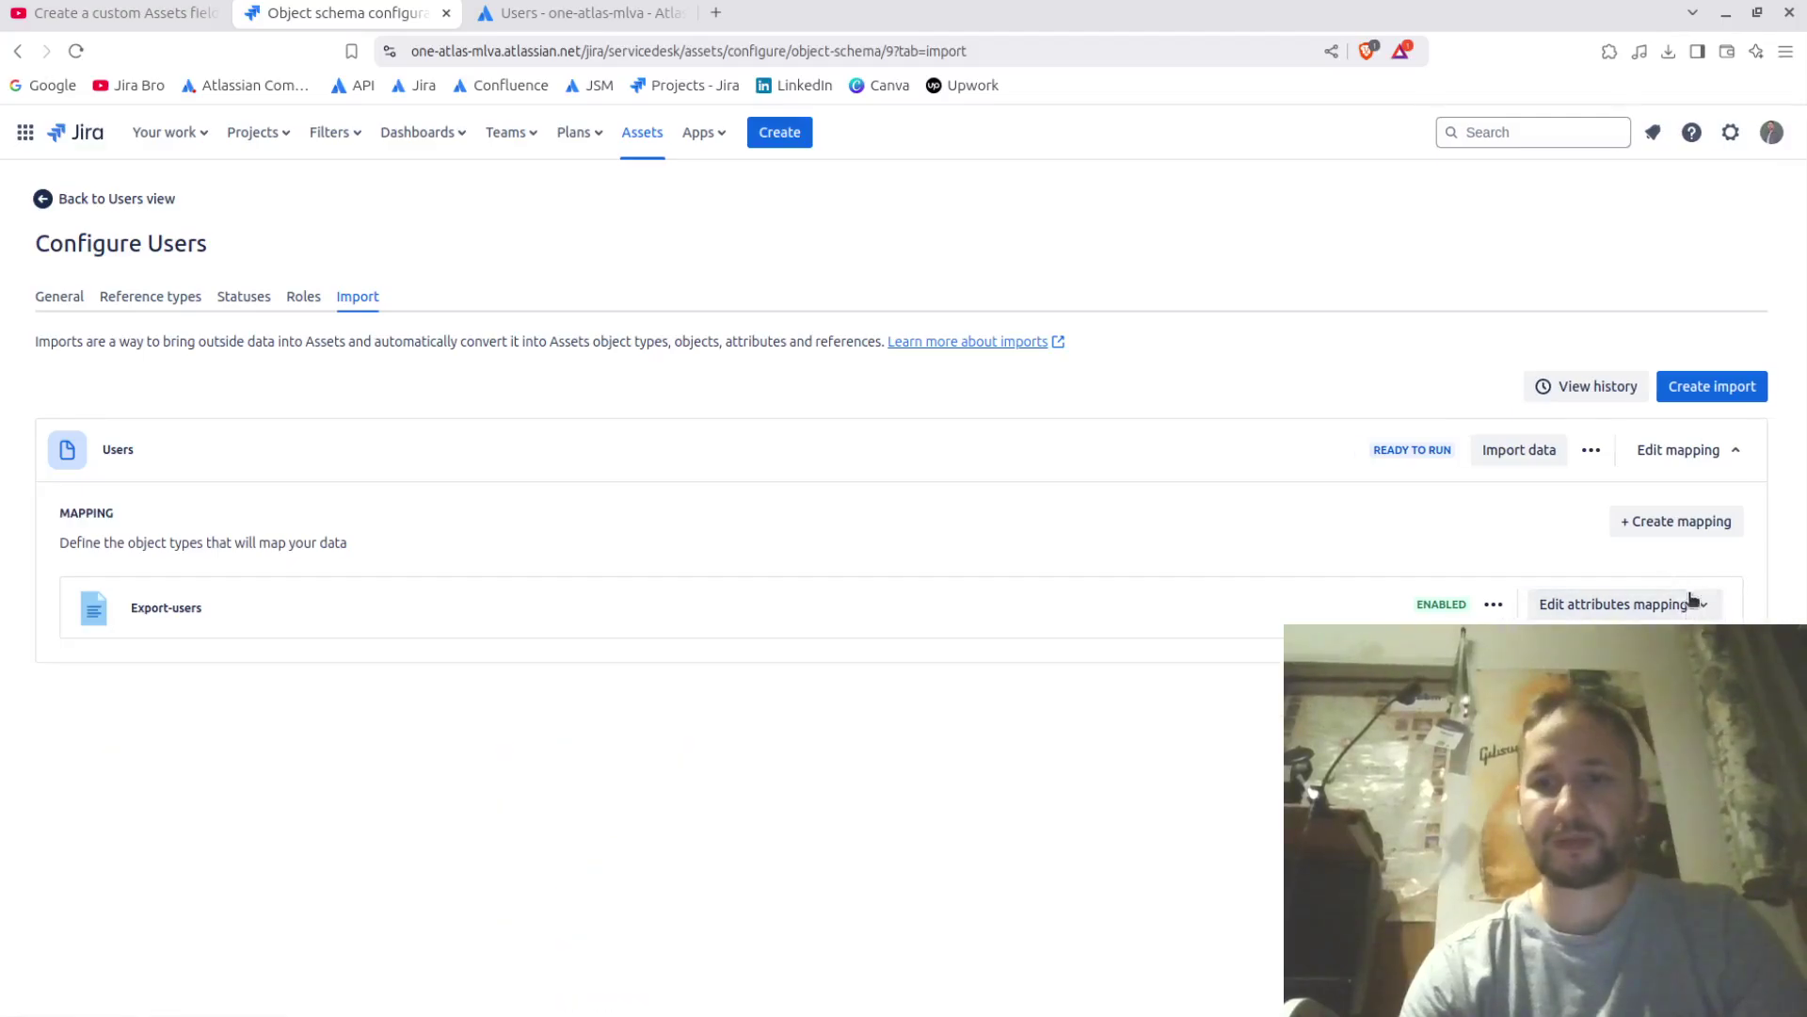
click(1707, 454)
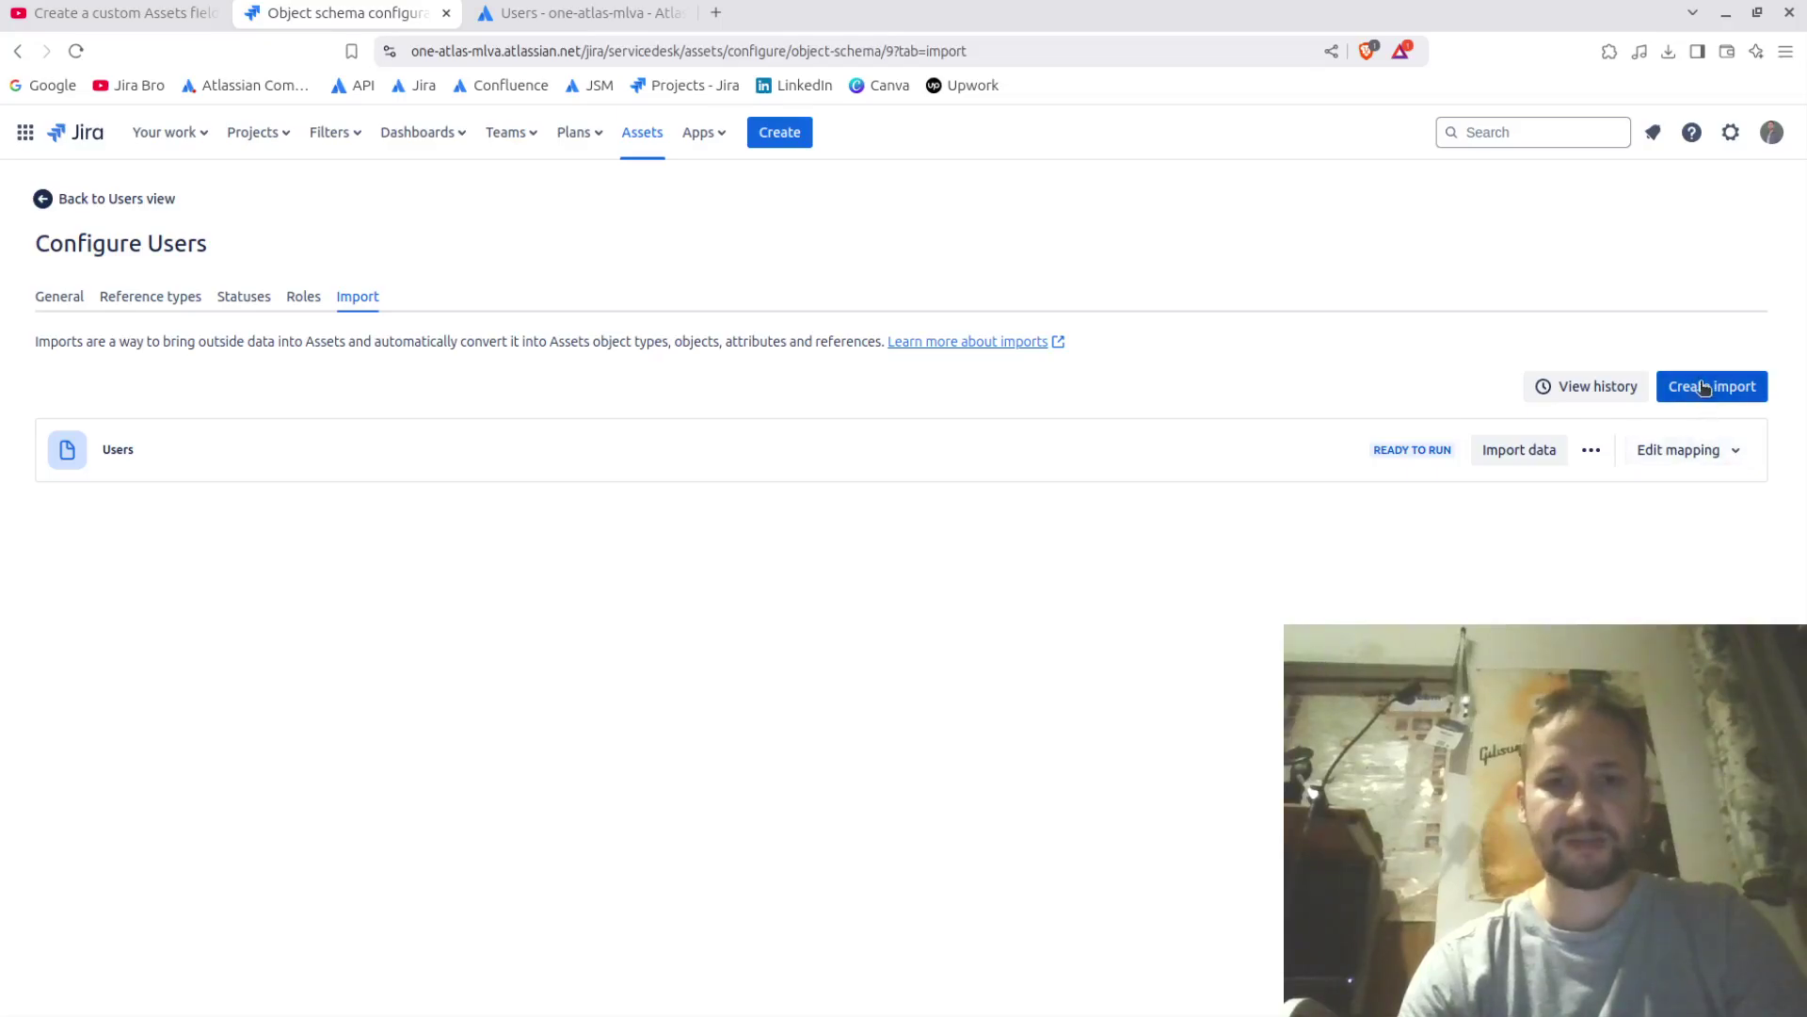
Step: Run the Users import, then view the Export-users object type's attributes in the Users schema
click(1525, 444)
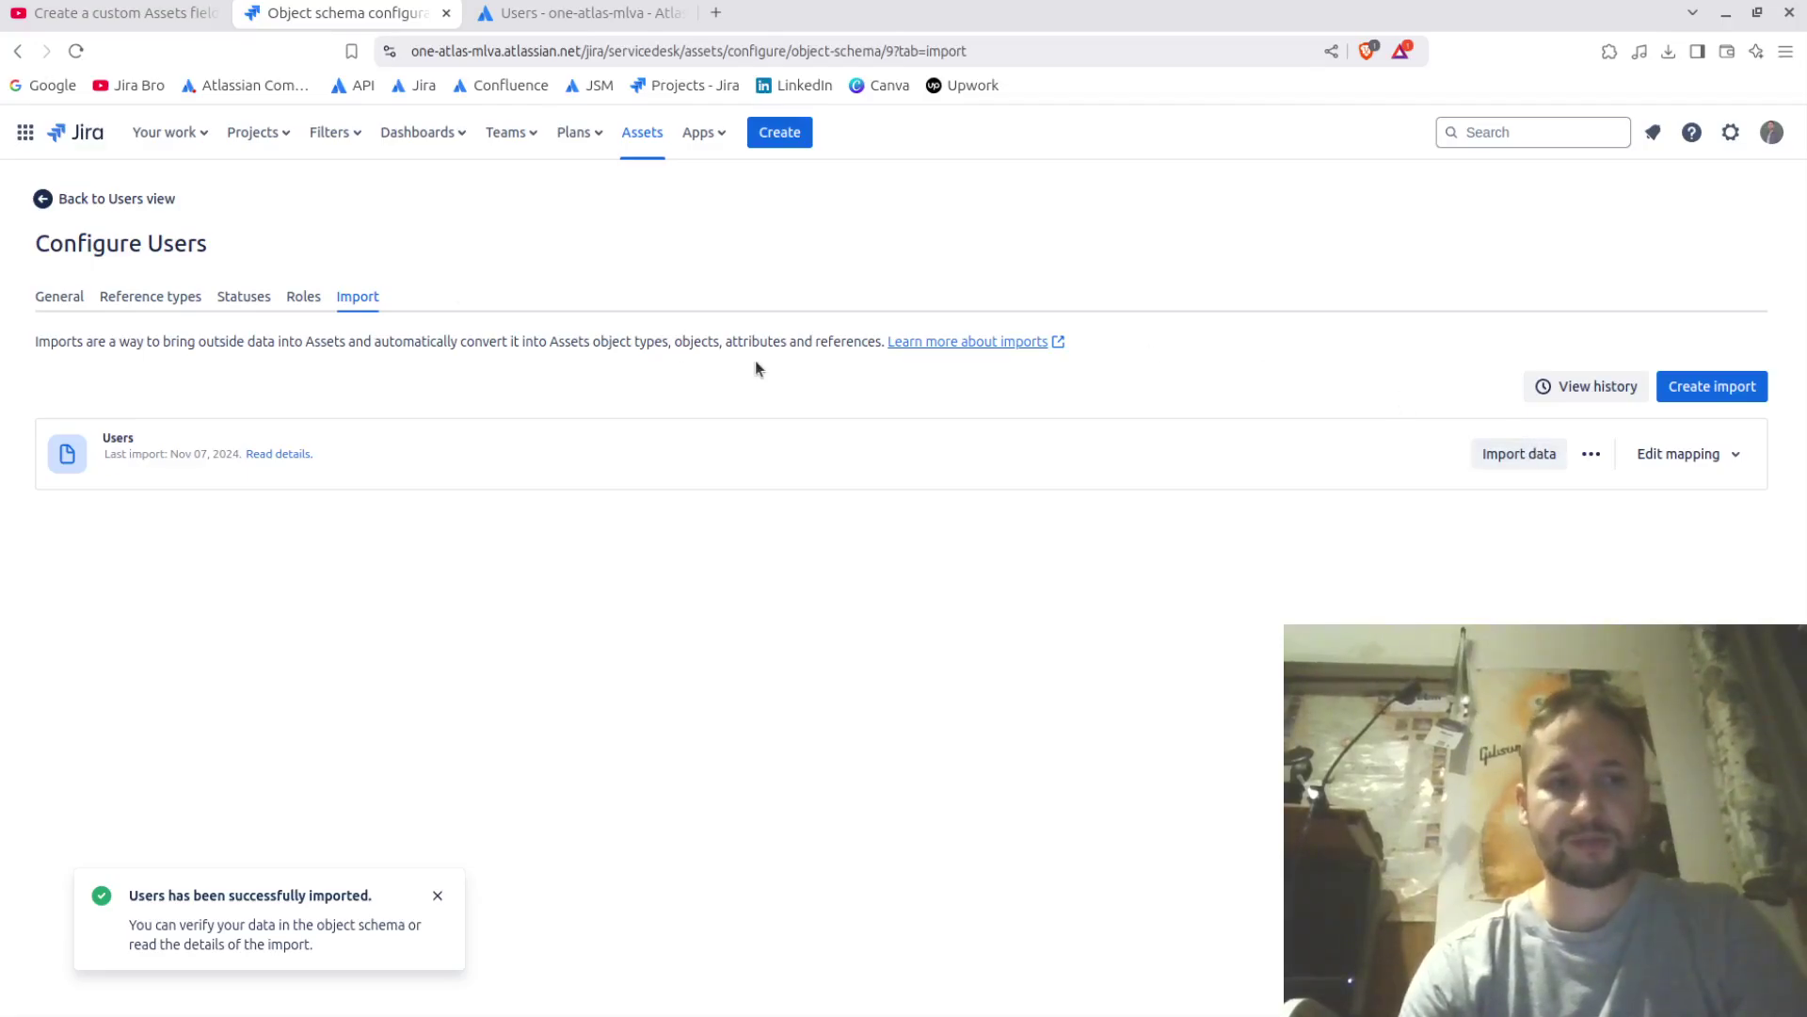
click(166, 203)
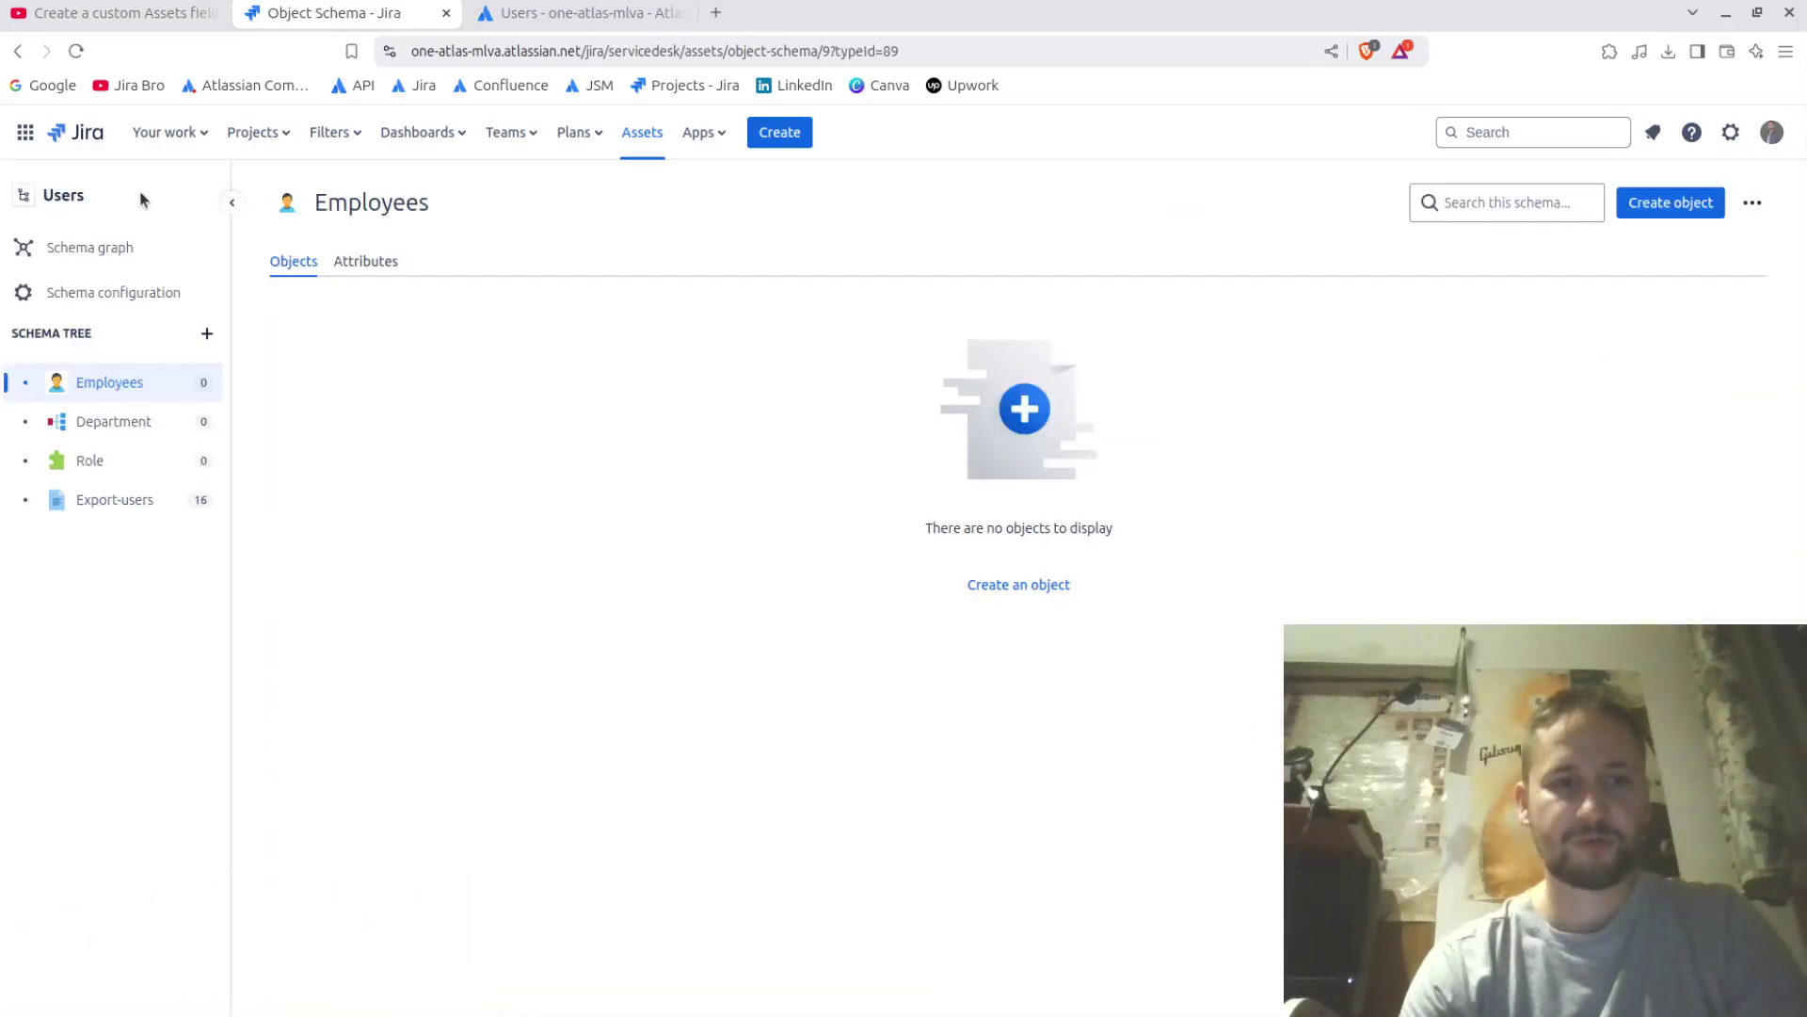
click(95, 490)
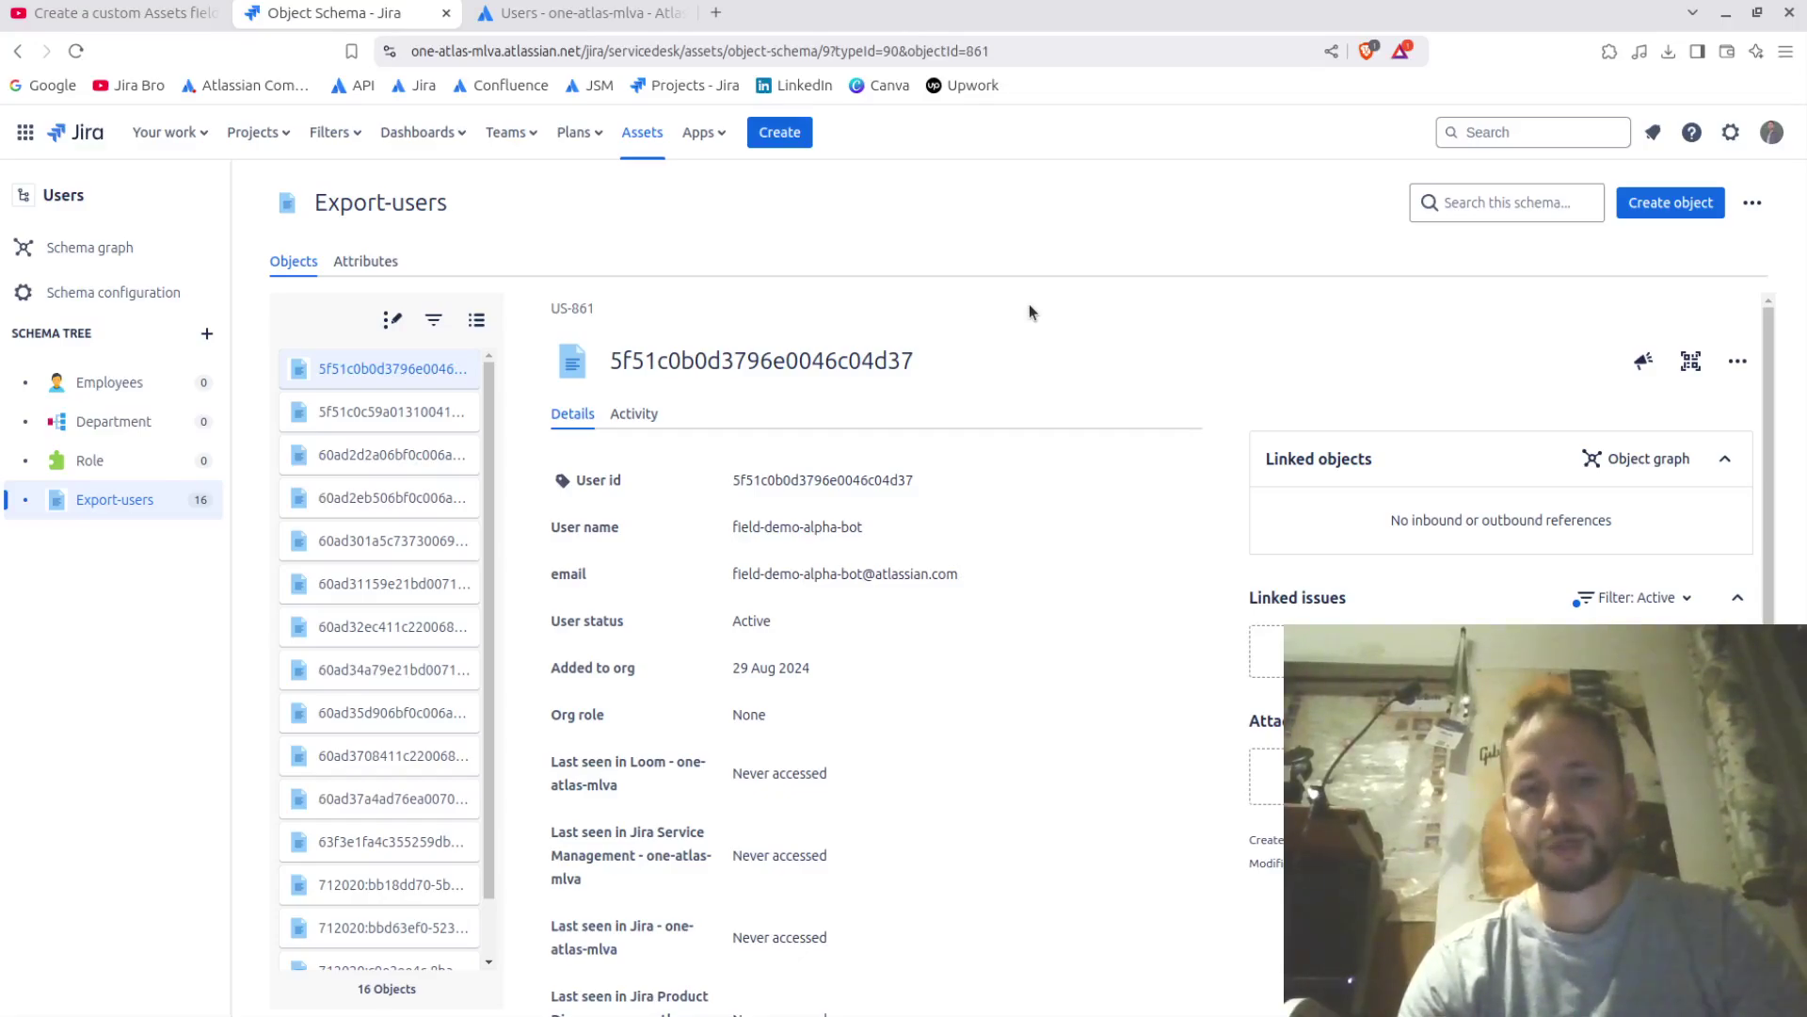
click(1738, 364)
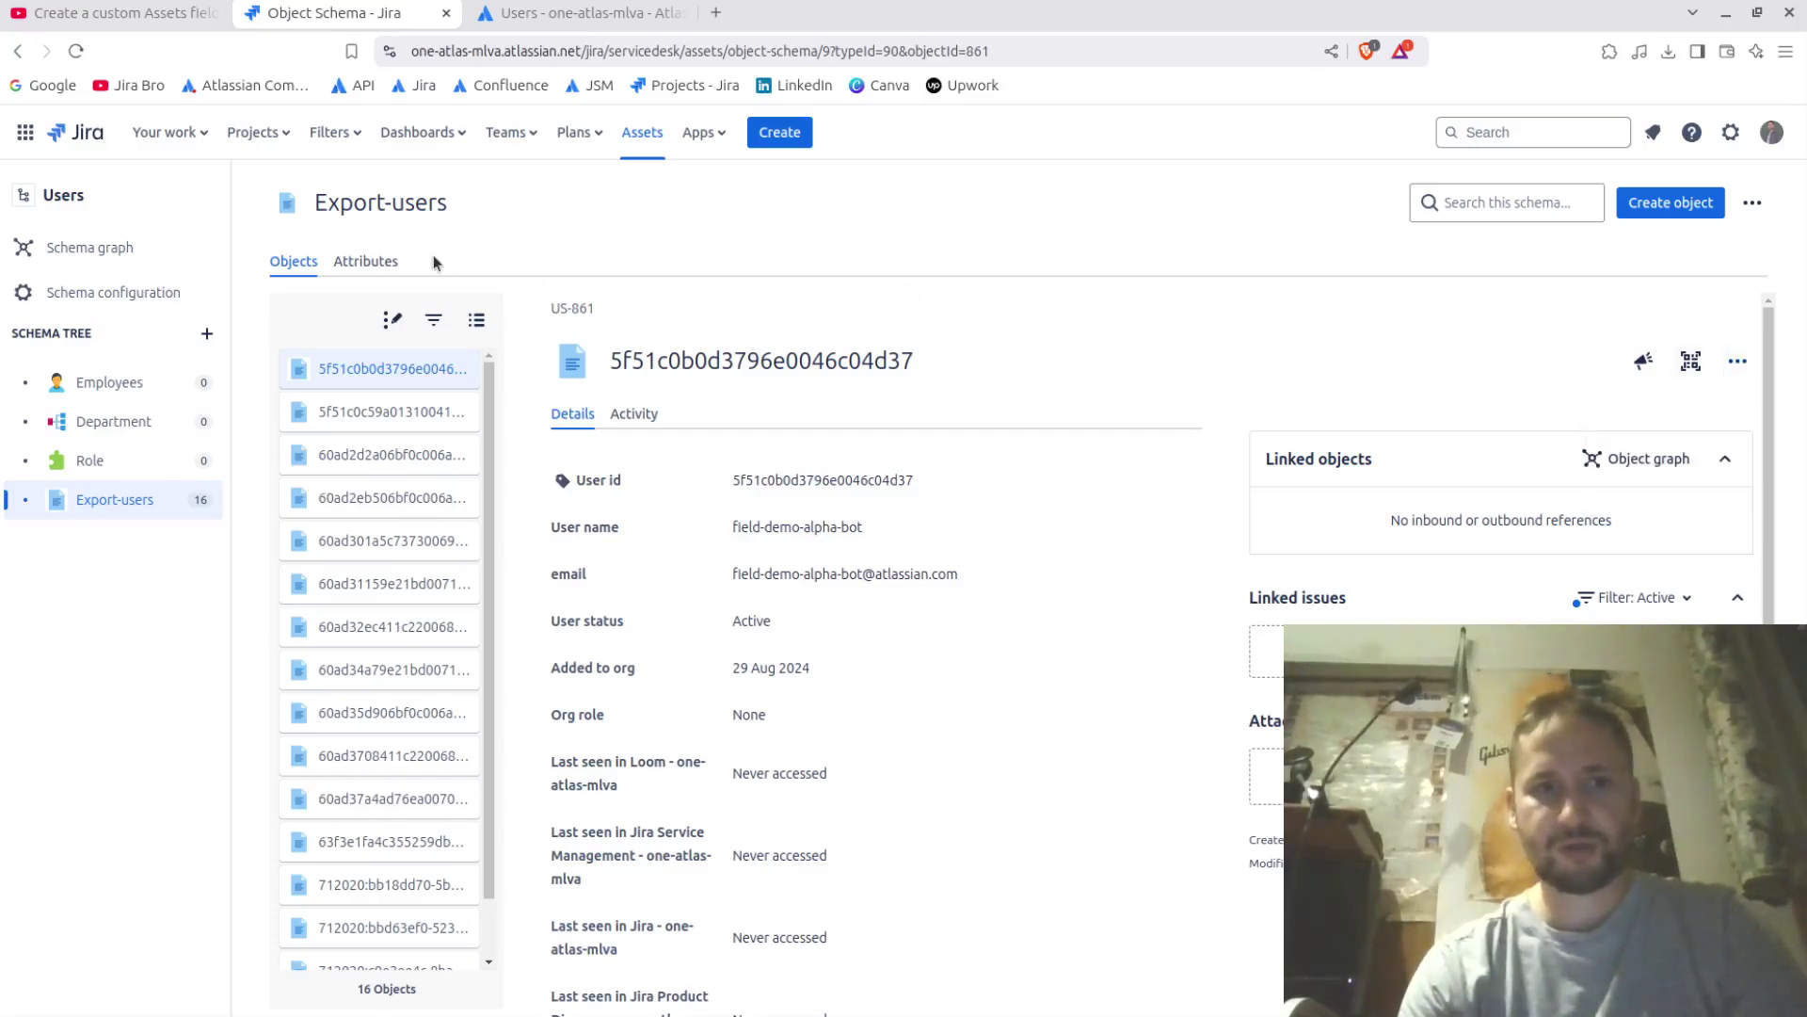
click(390, 266)
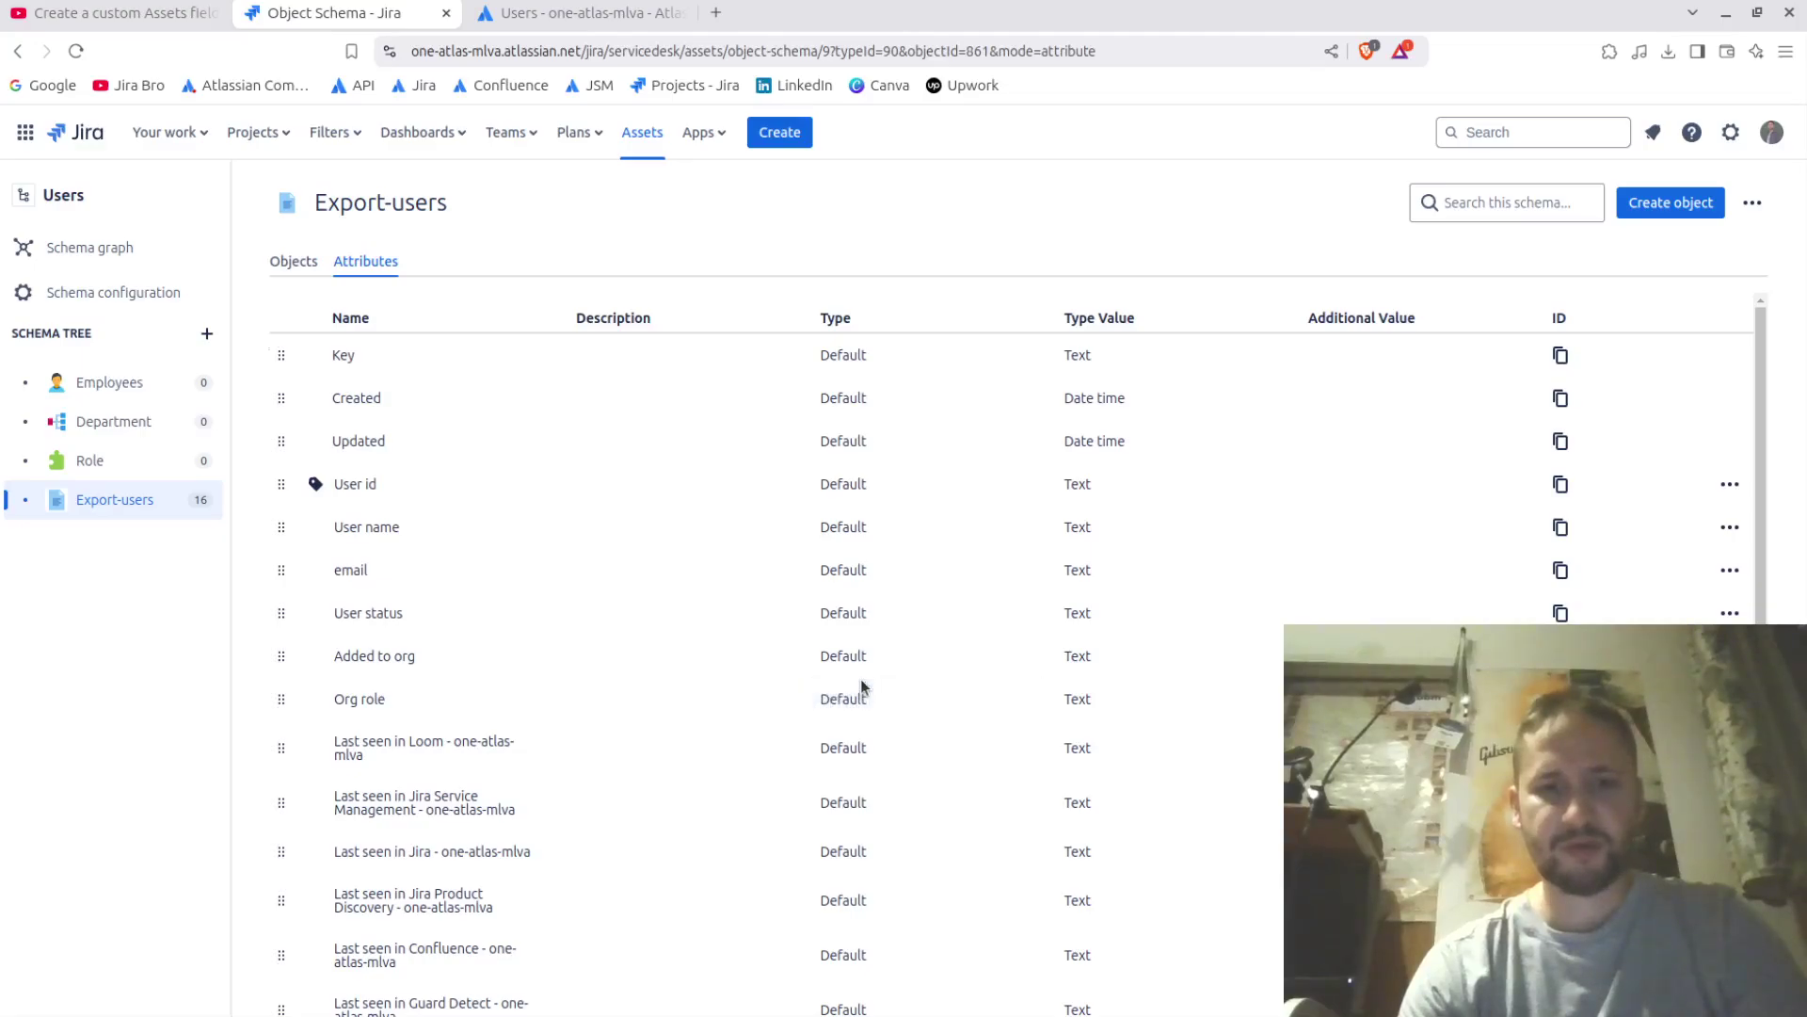
Step: Make User name the Export-users label attribute and choose Delete for User id
click(1728, 530)
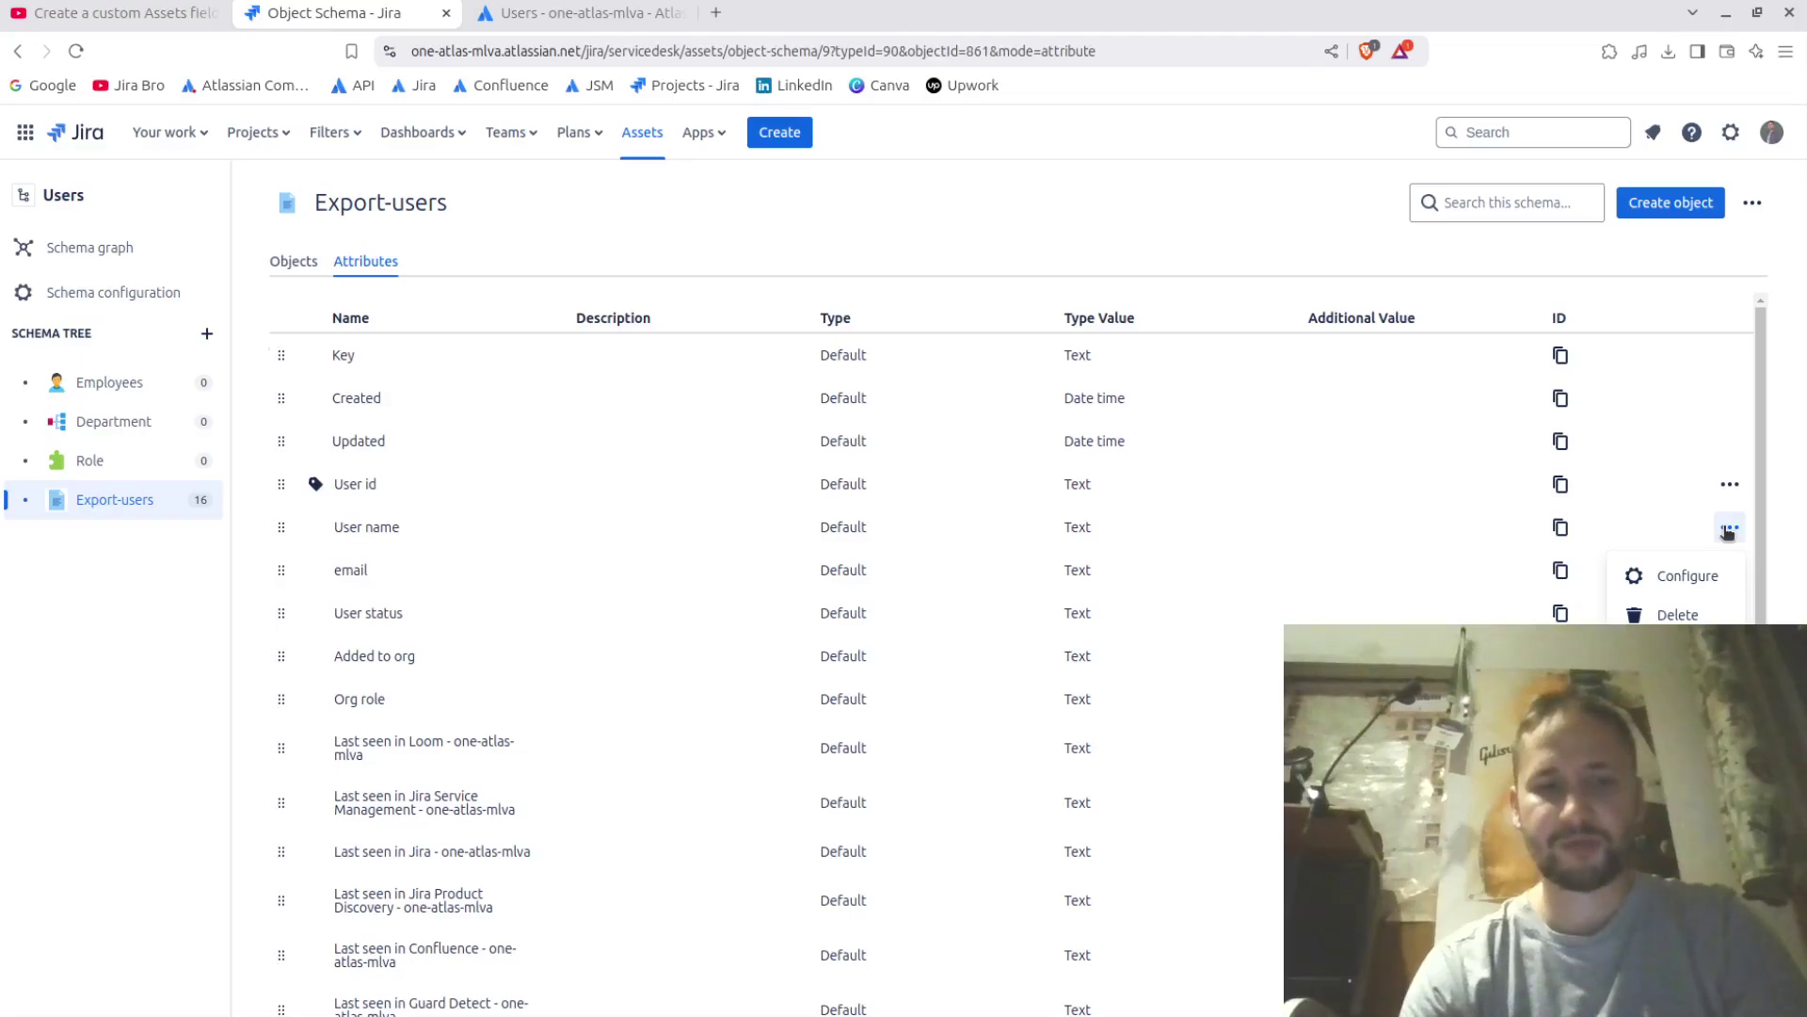
click(1685, 654)
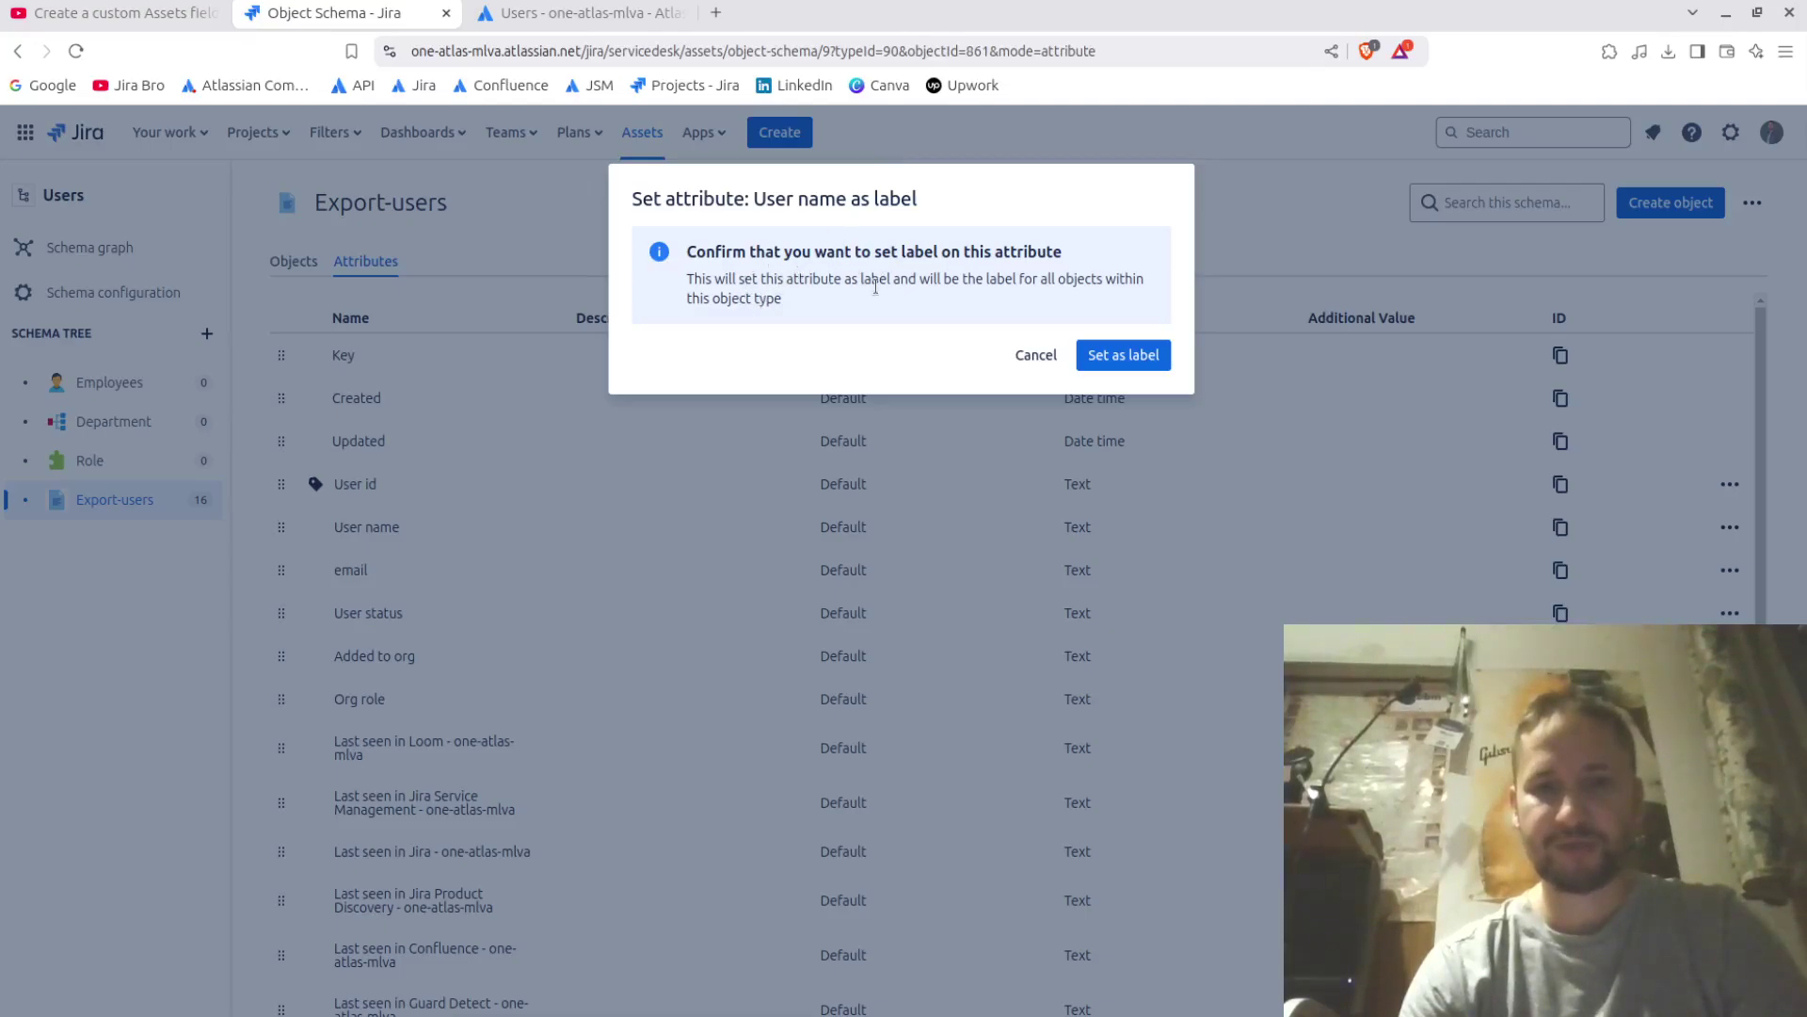
drag(879, 279, 928, 301)
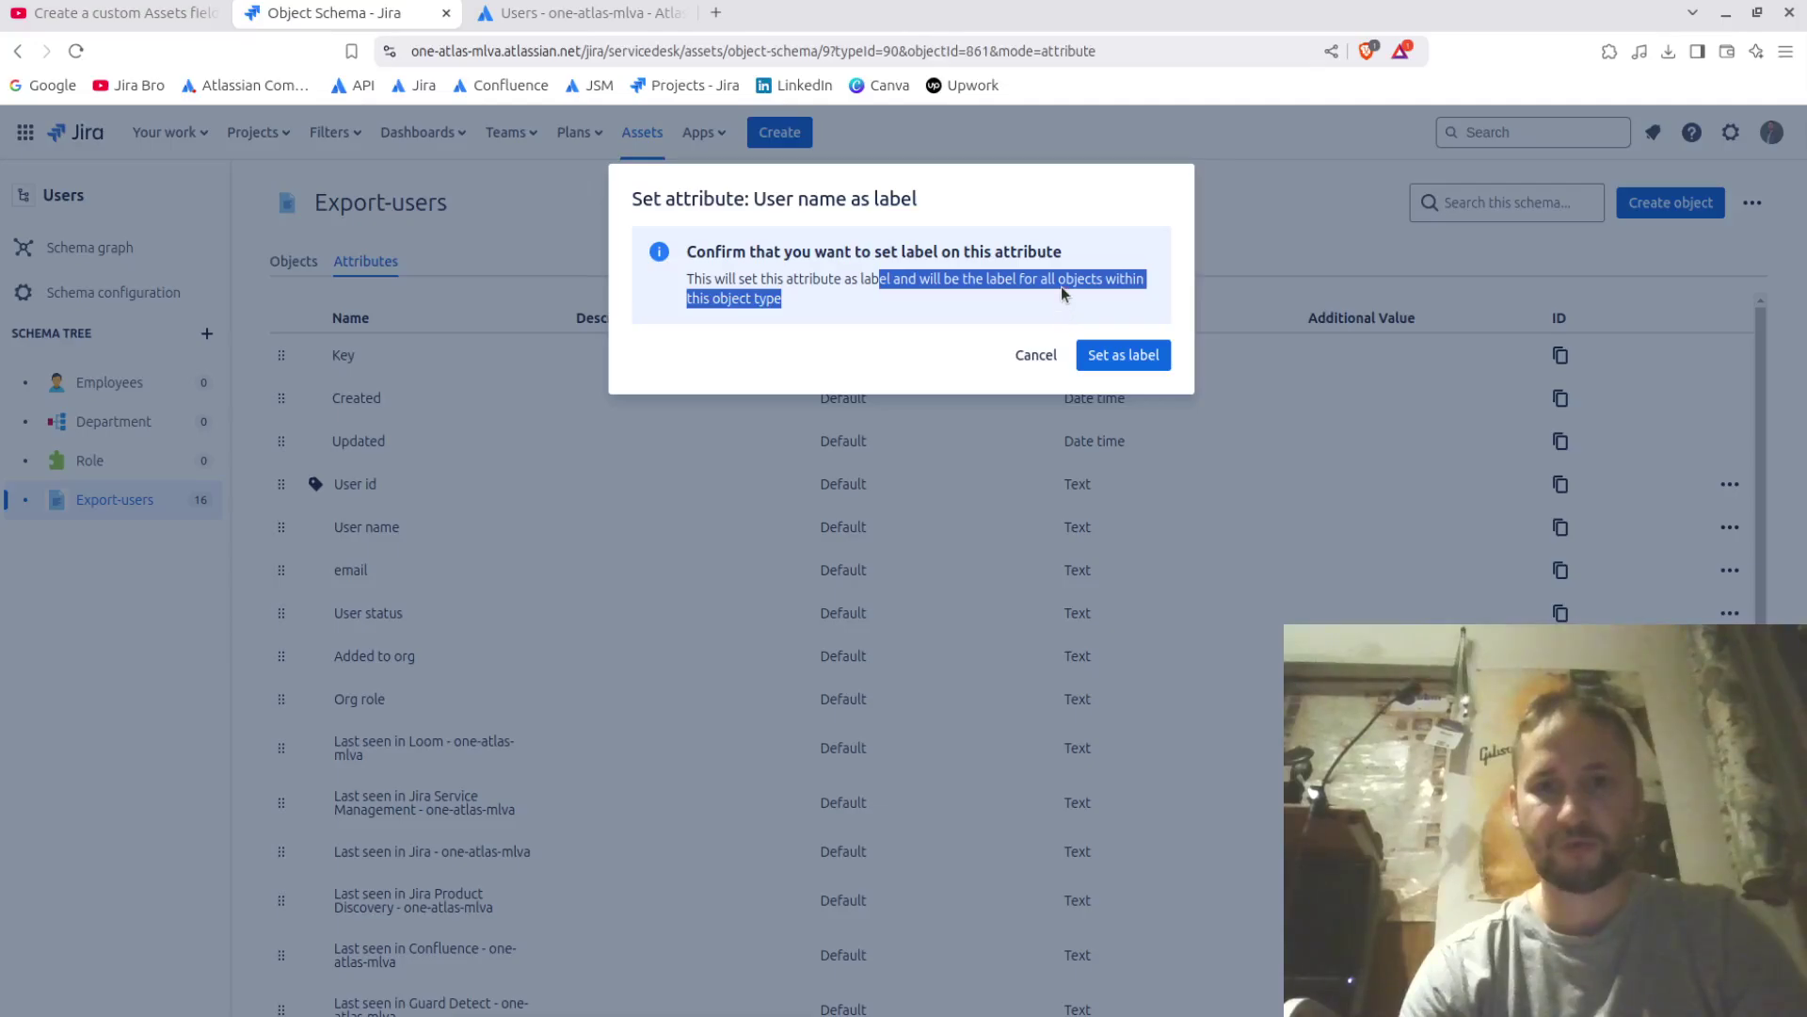
click(1063, 299)
click(1103, 351)
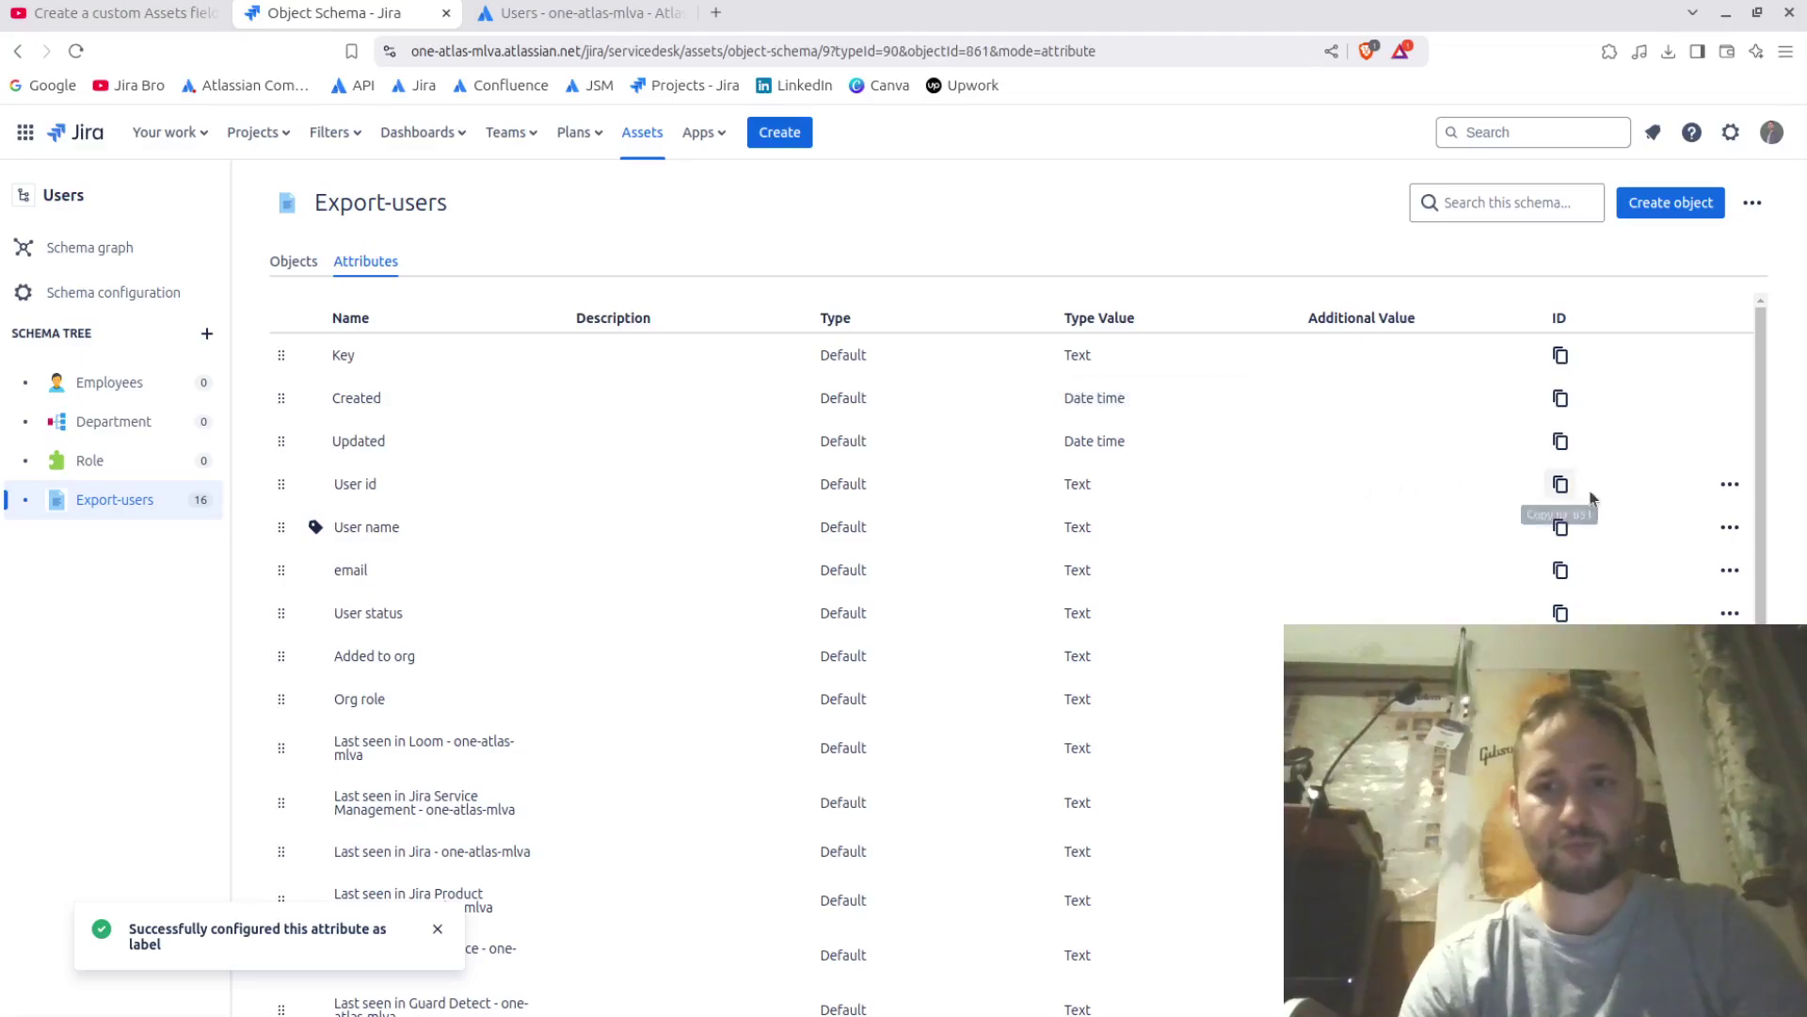
click(1730, 484)
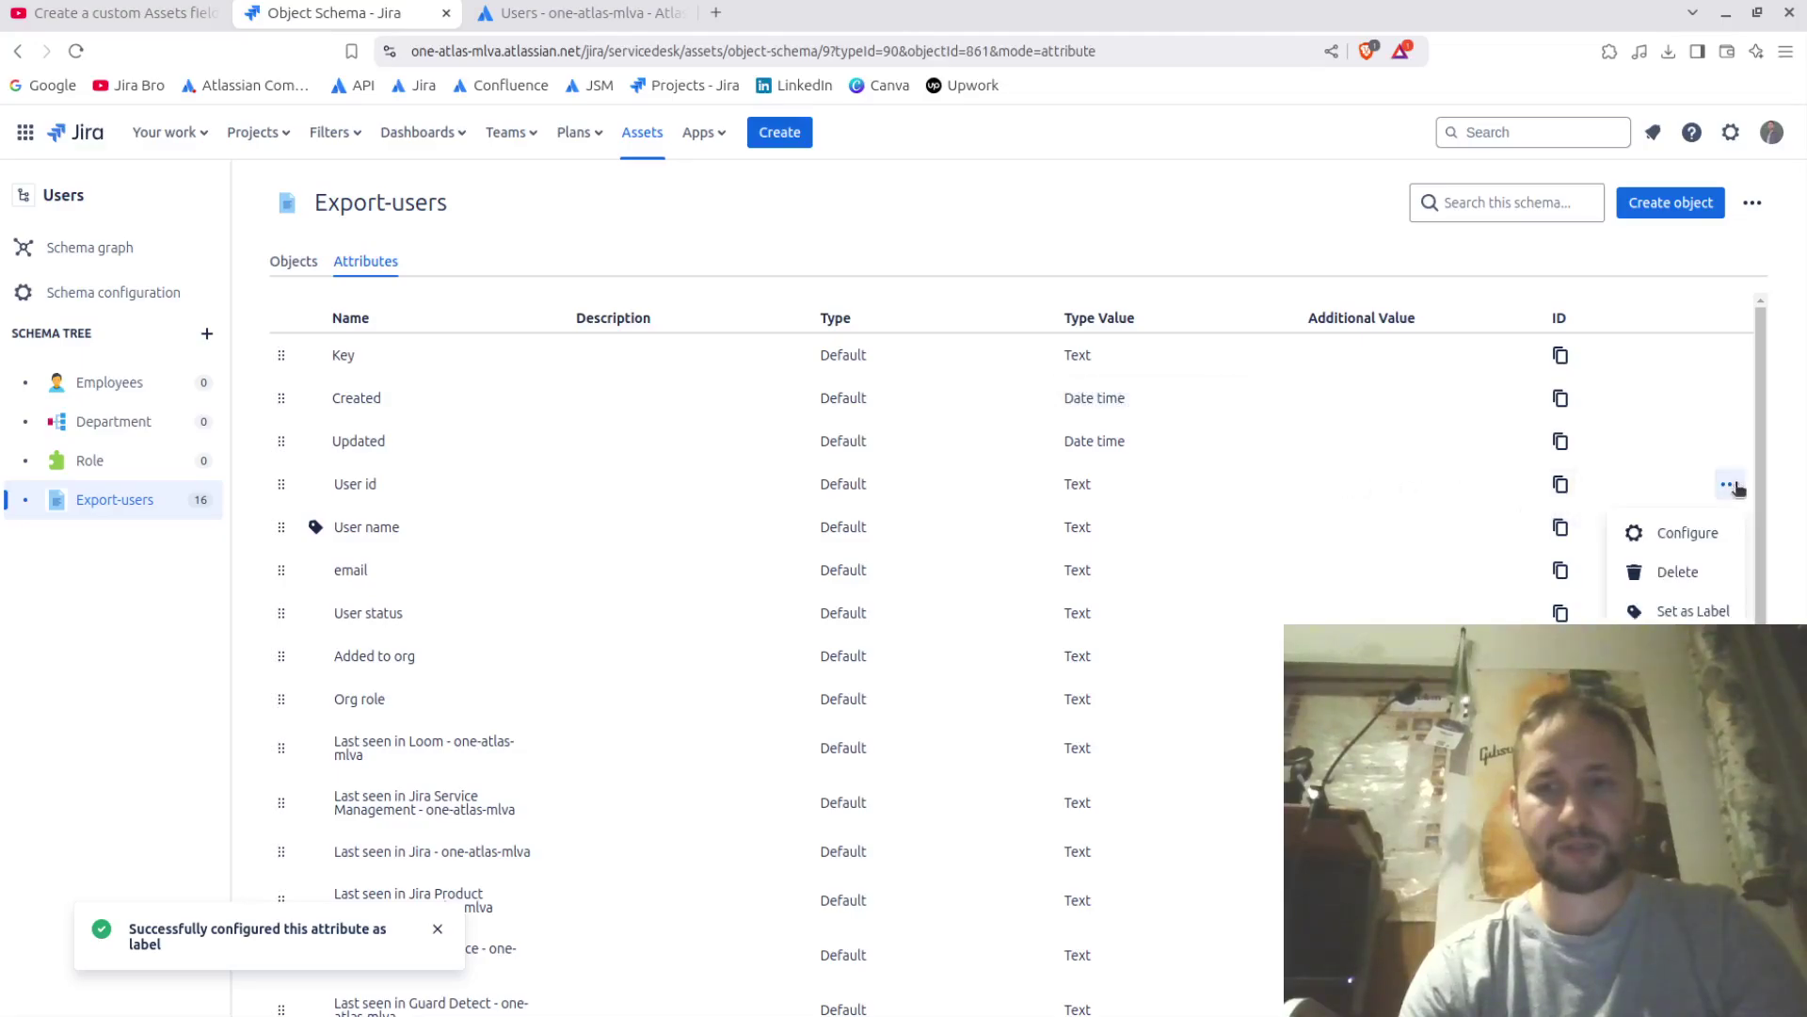
click(1677, 571)
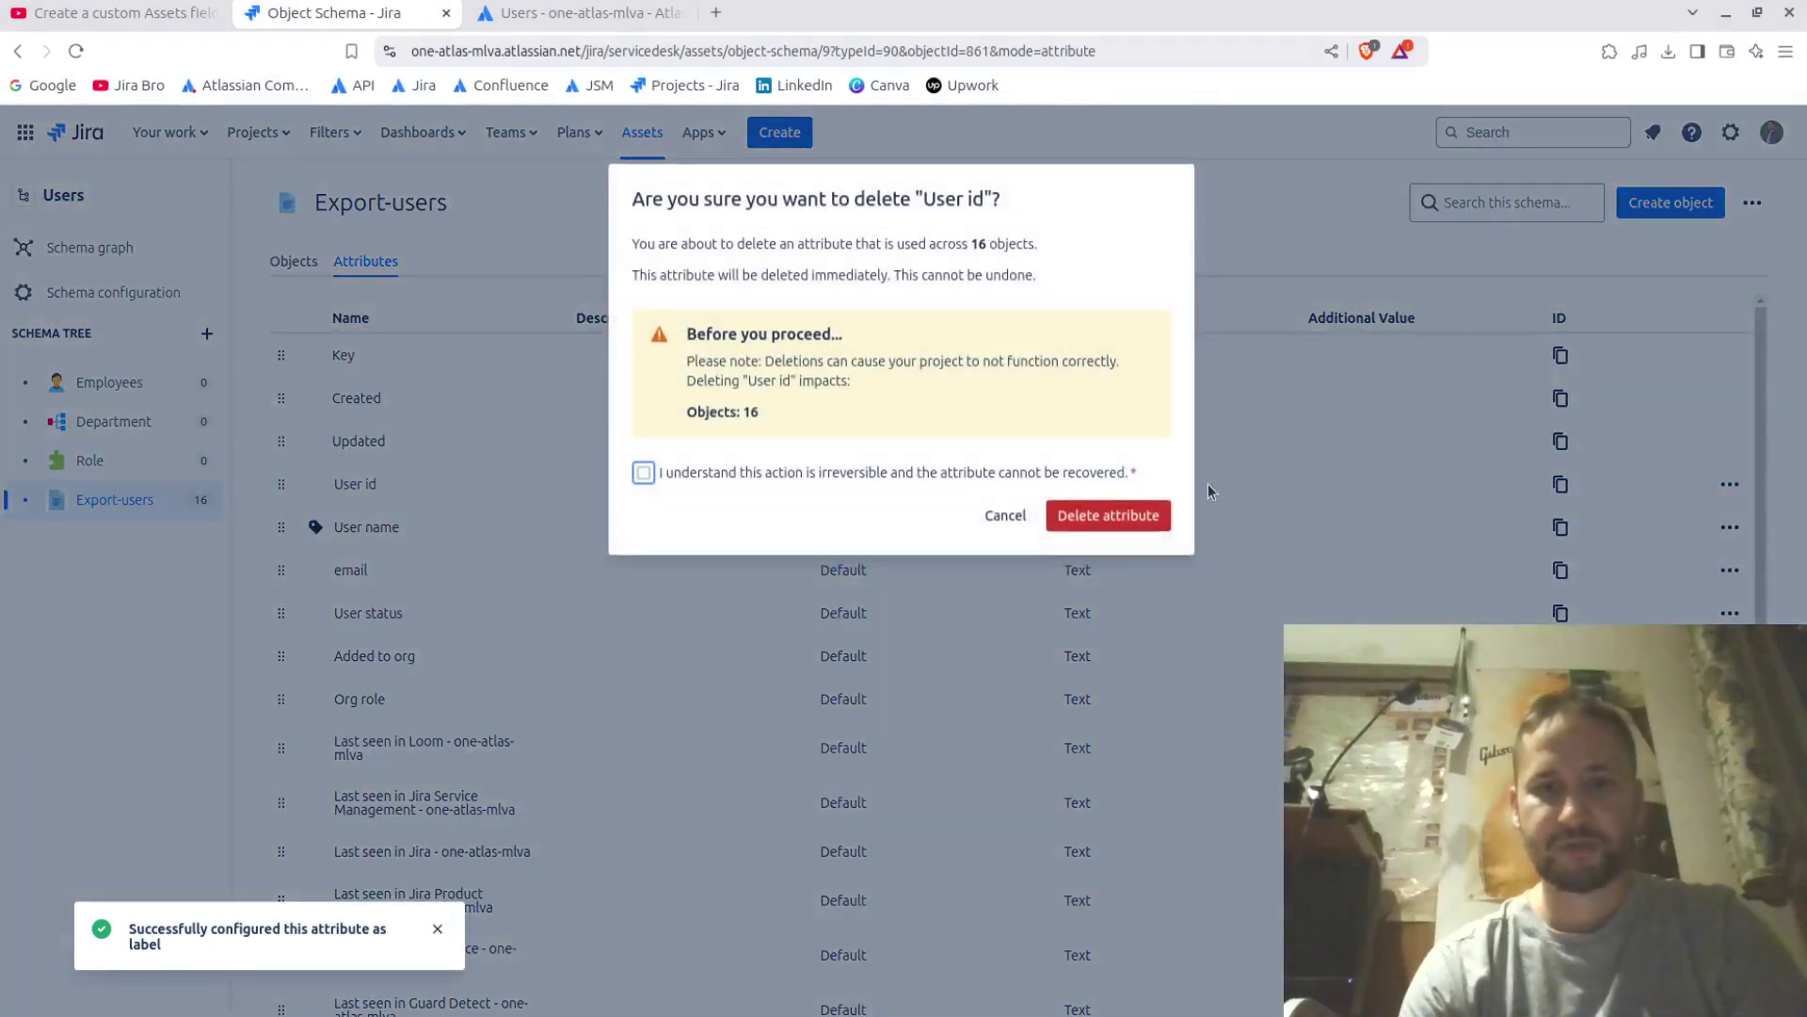
Step: Confirm the irreversible deletion of User id, then bring up the email attribute's options
click(1047, 474)
click(1087, 521)
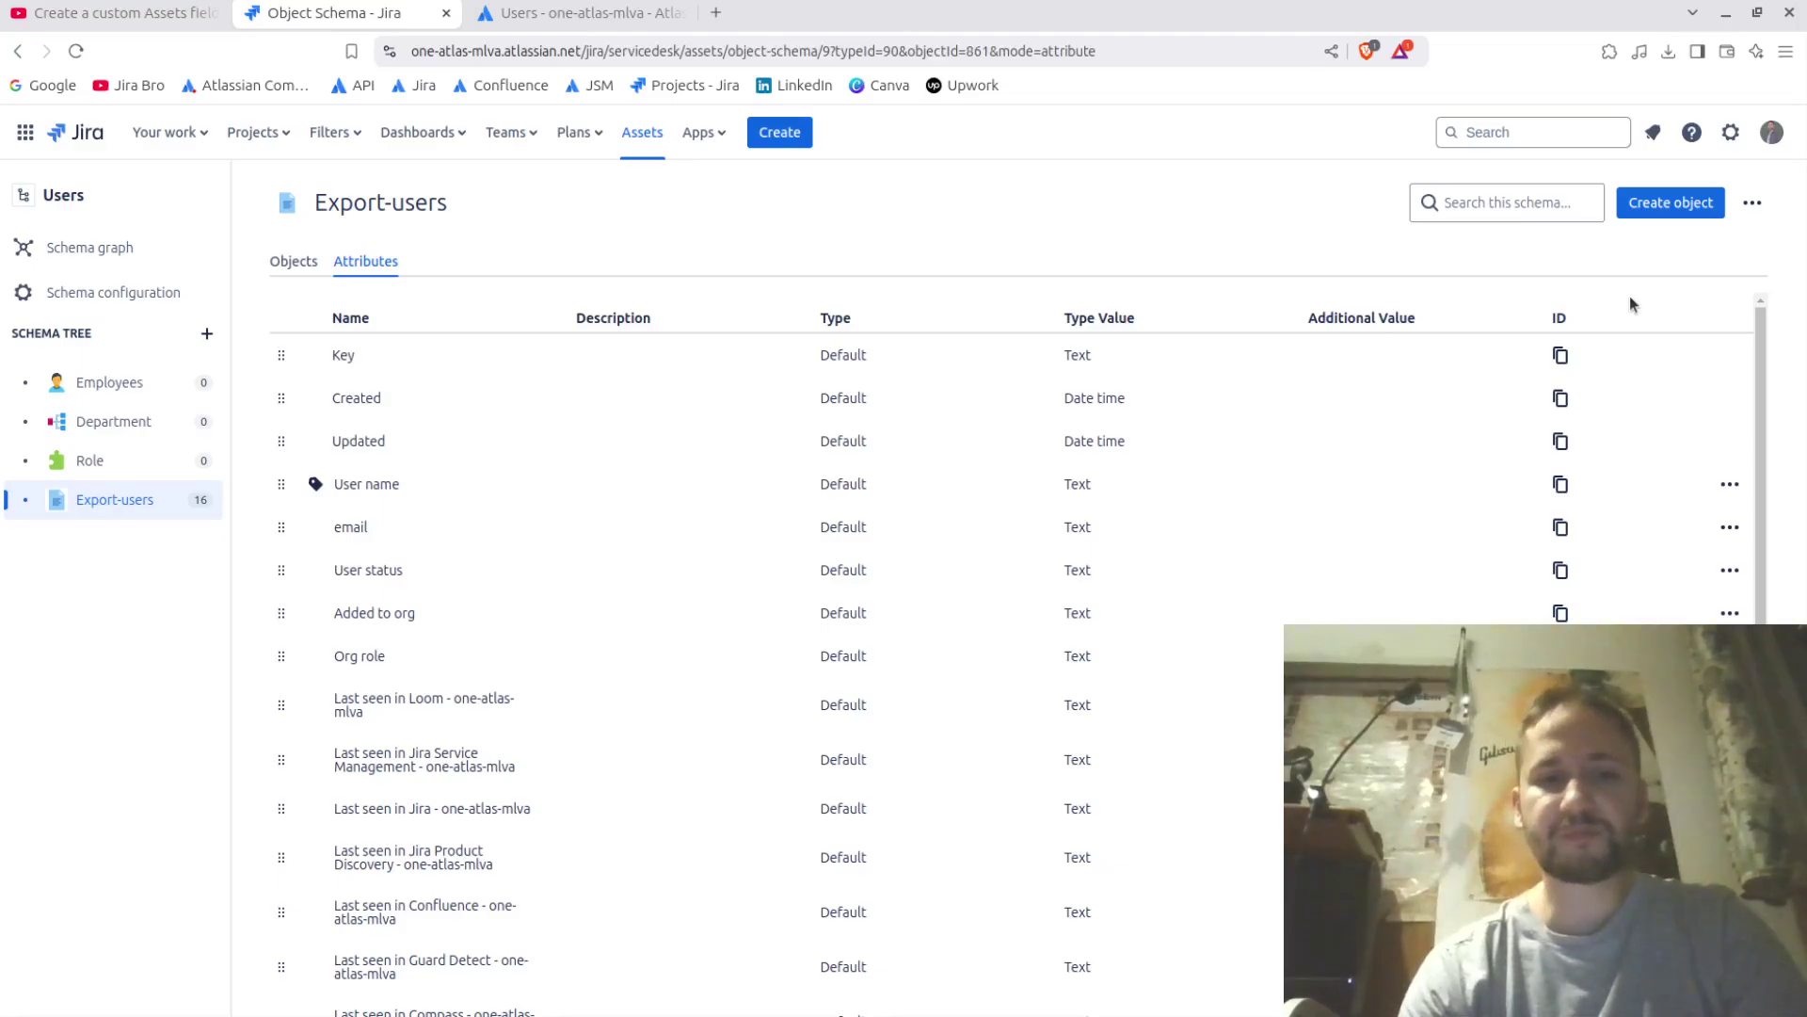
click(1732, 488)
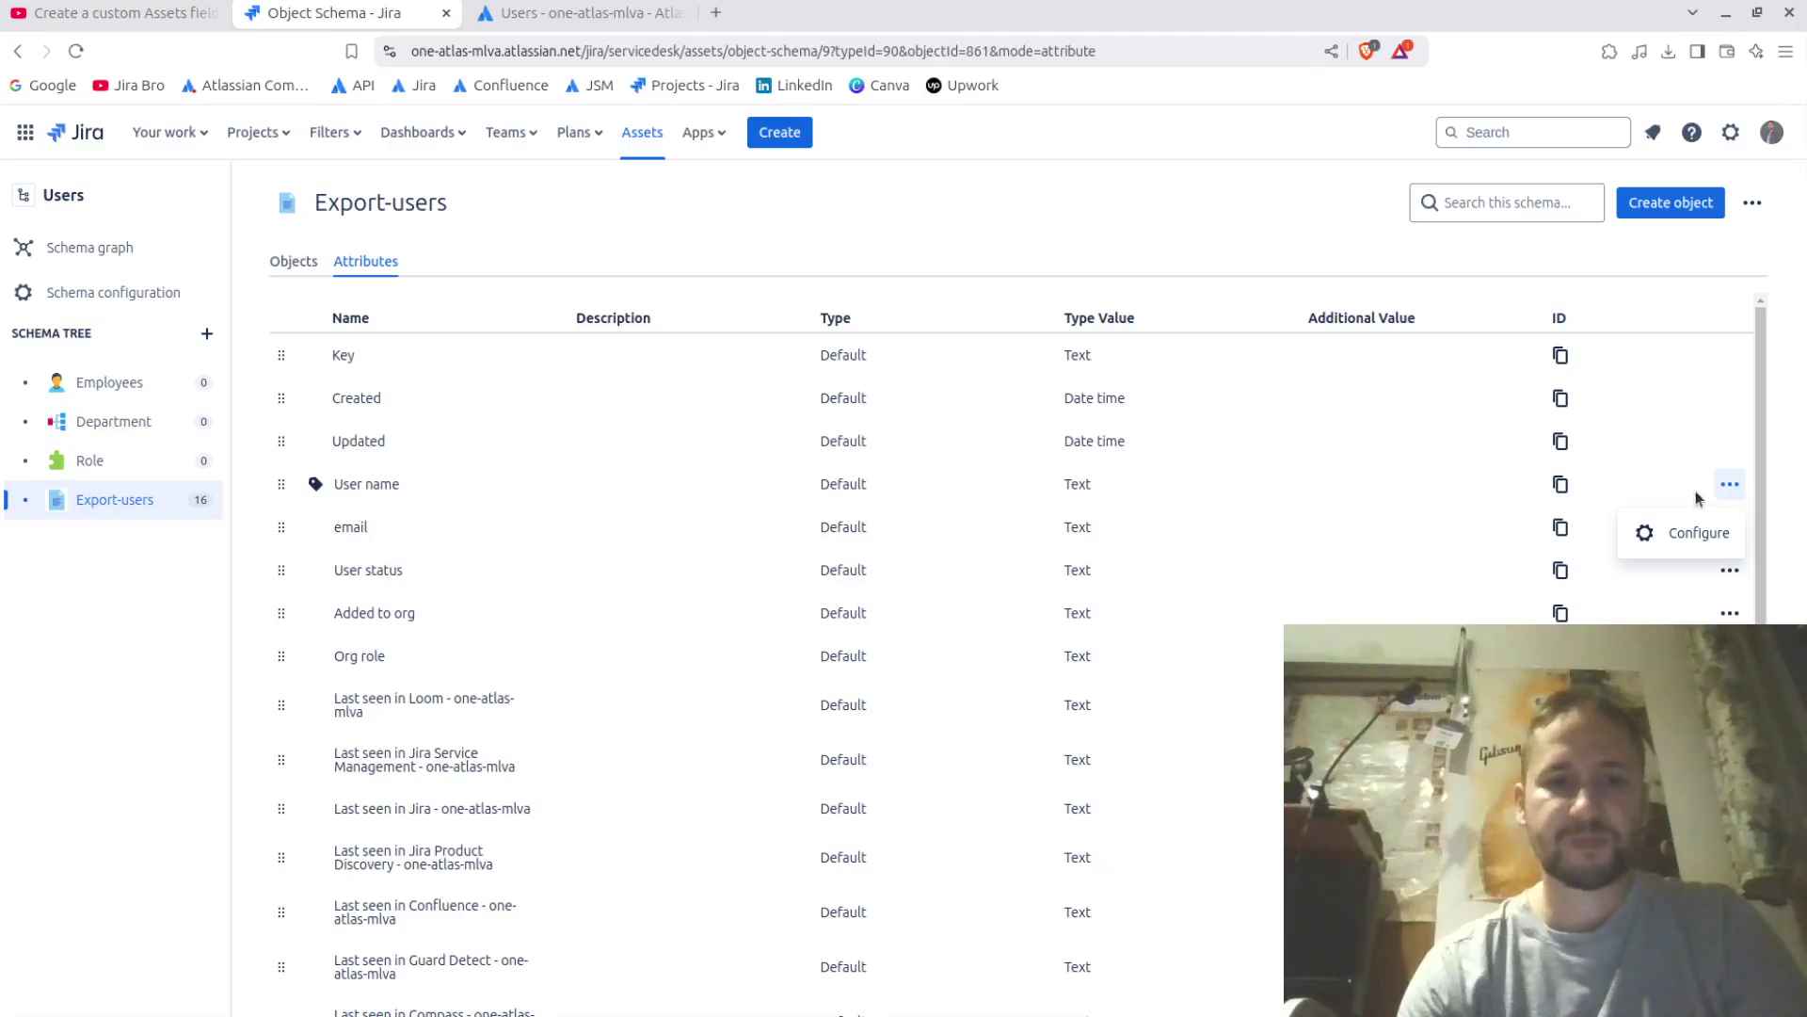
click(1496, 507)
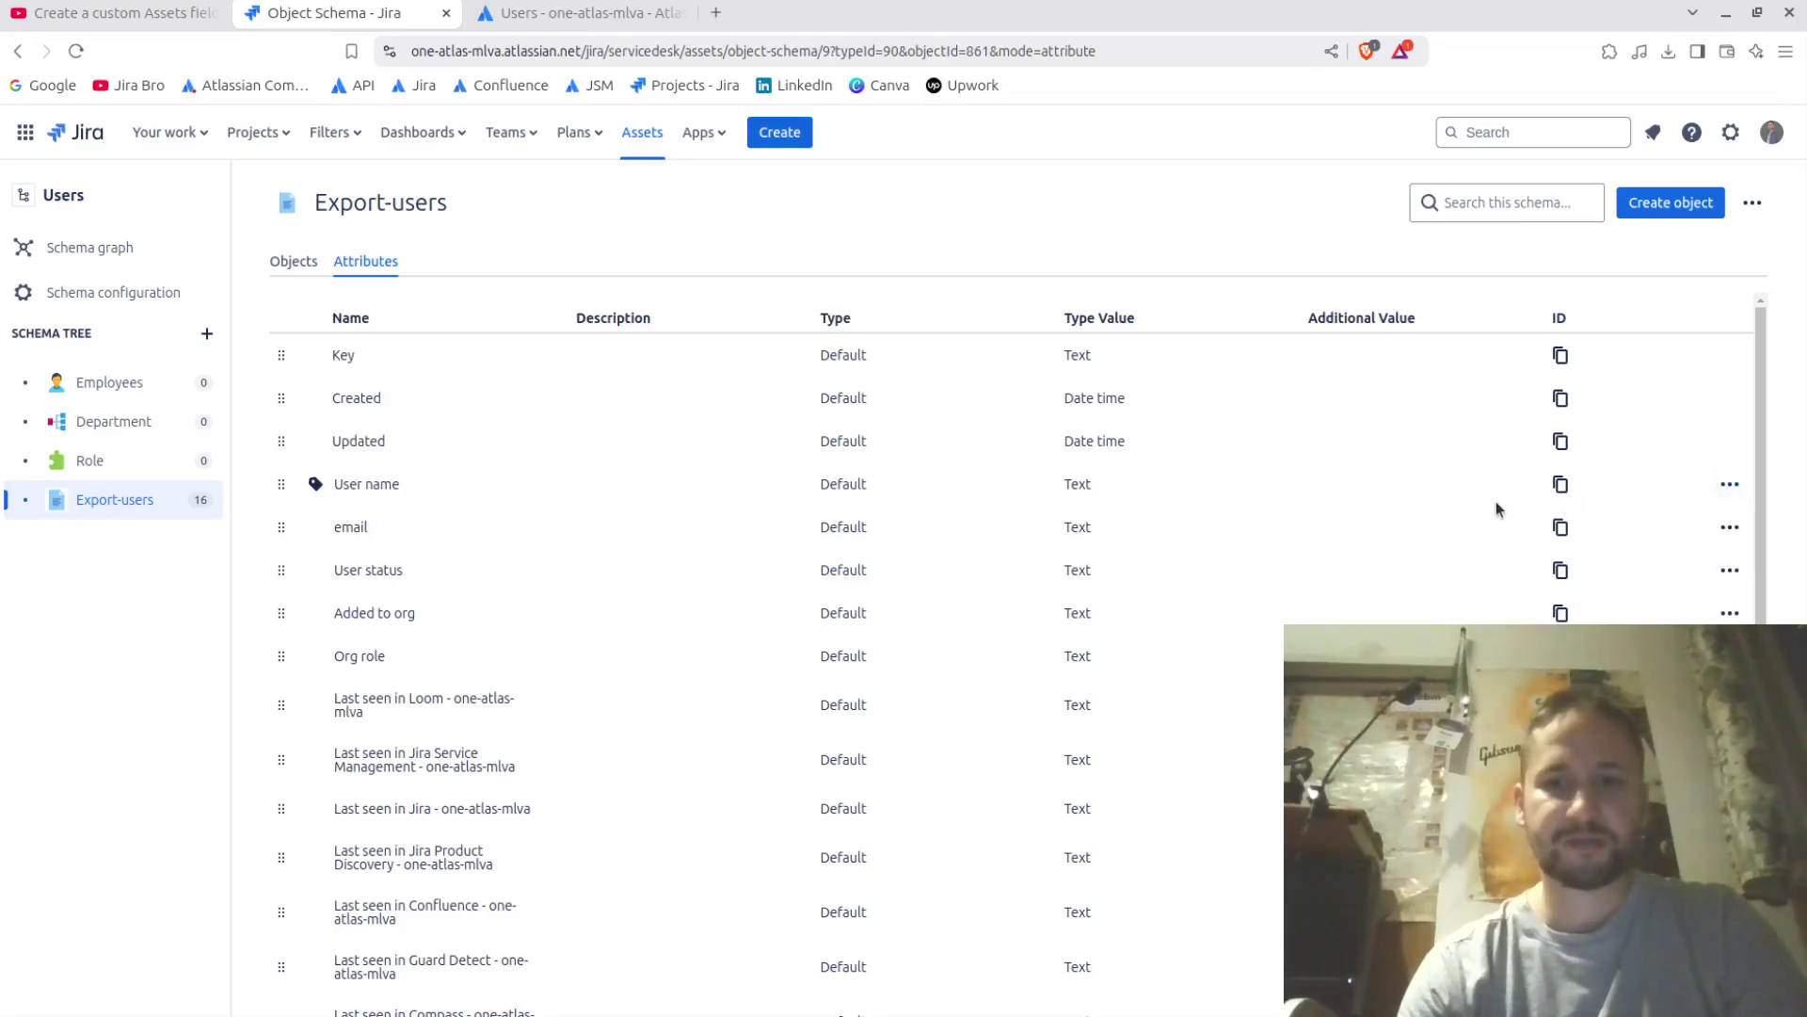
click(1730, 527)
Step: Delete the email attribute, acknowledging the action is irreversible
click(1667, 616)
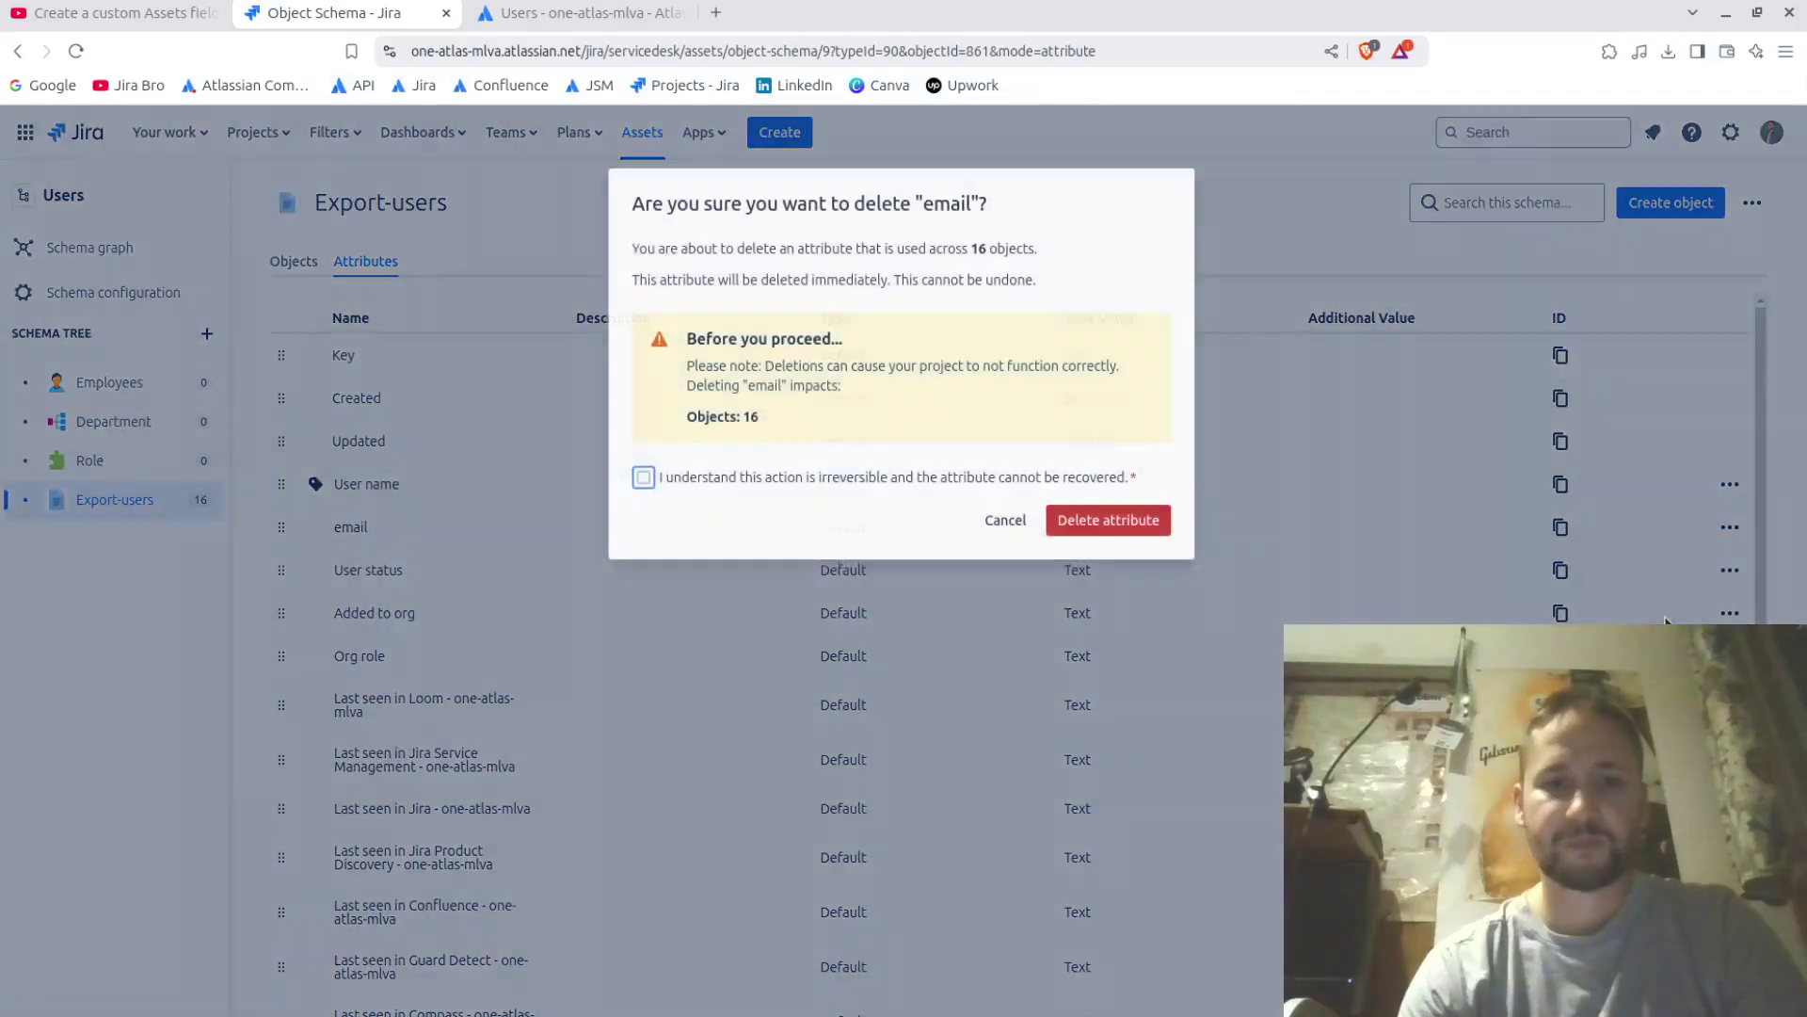
click(919, 476)
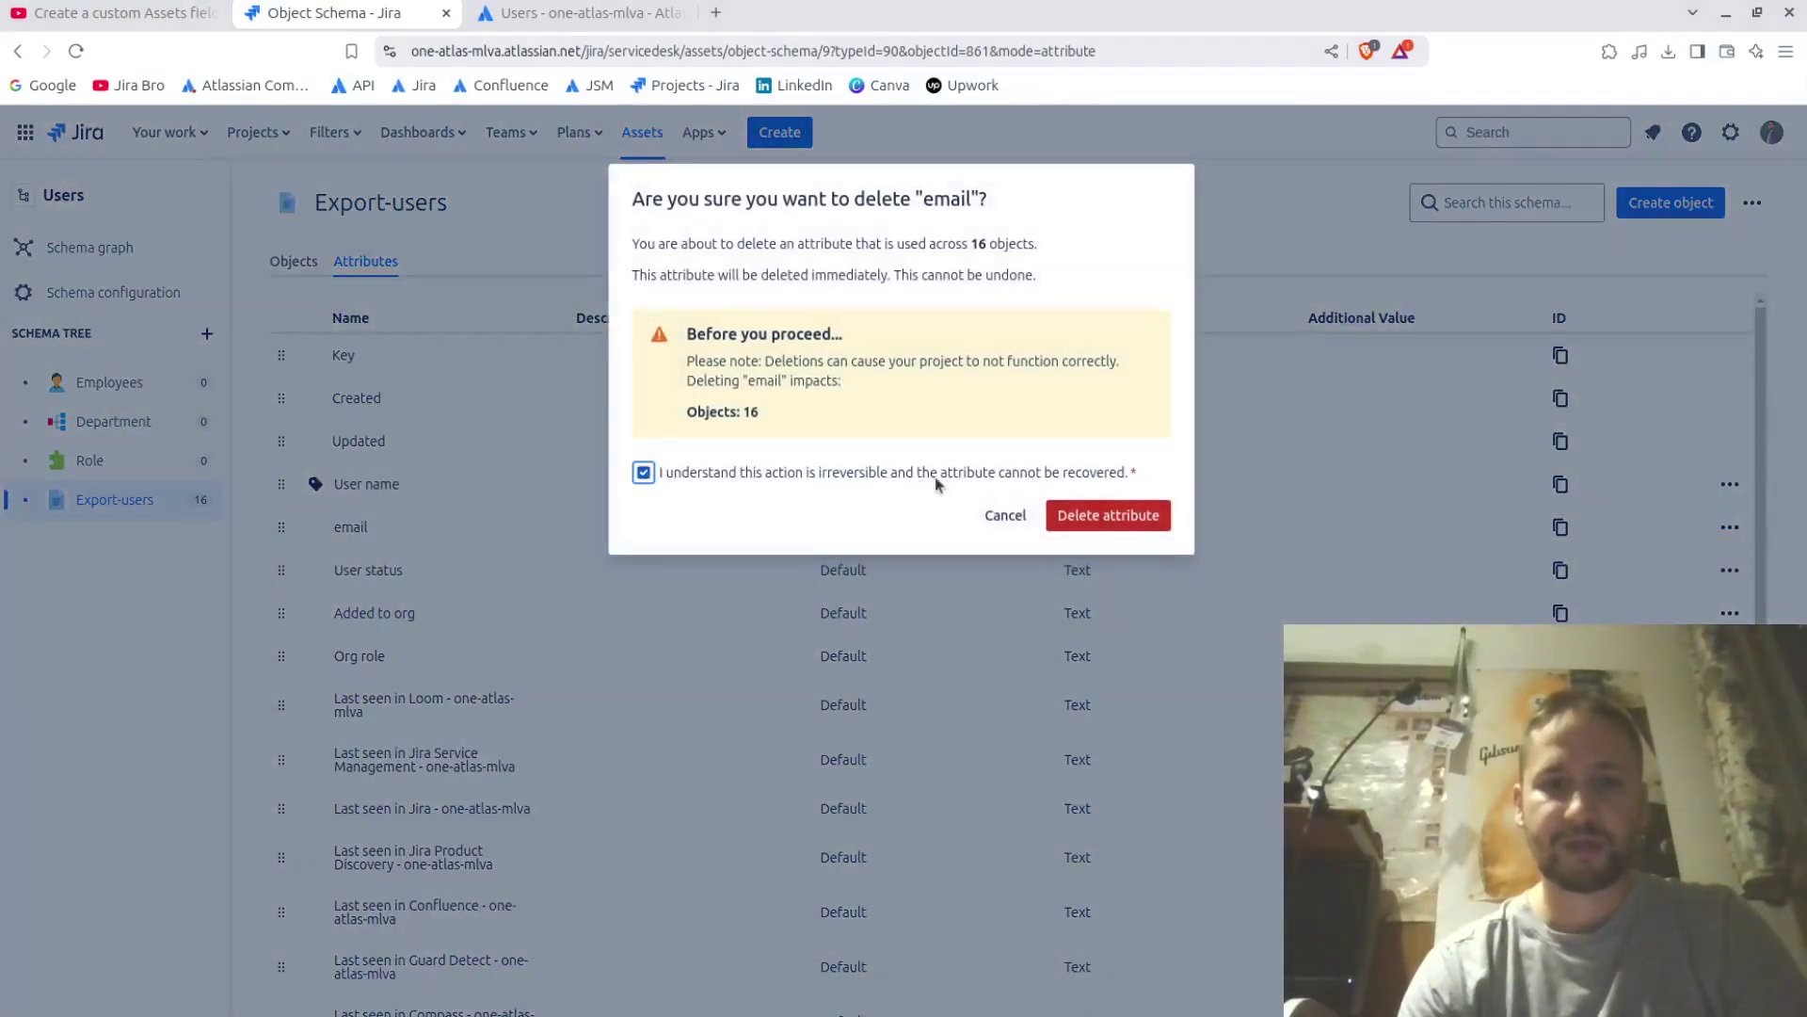
click(1093, 519)
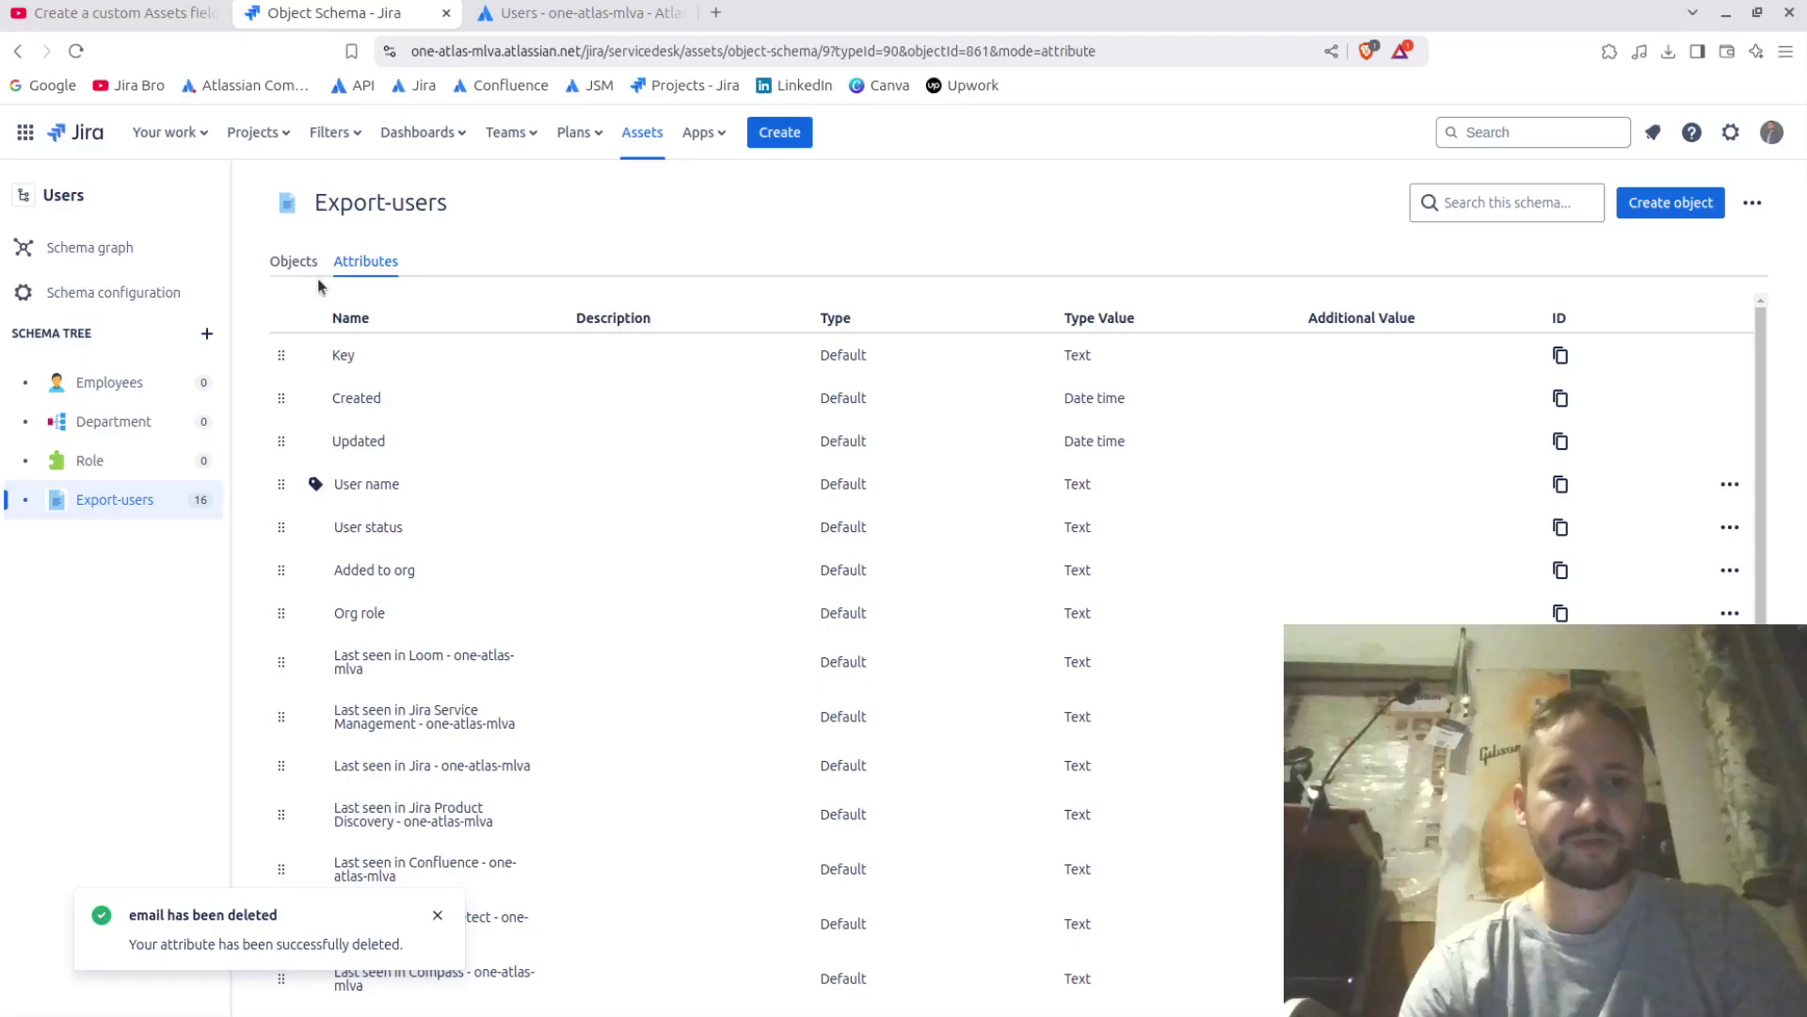
click(293, 263)
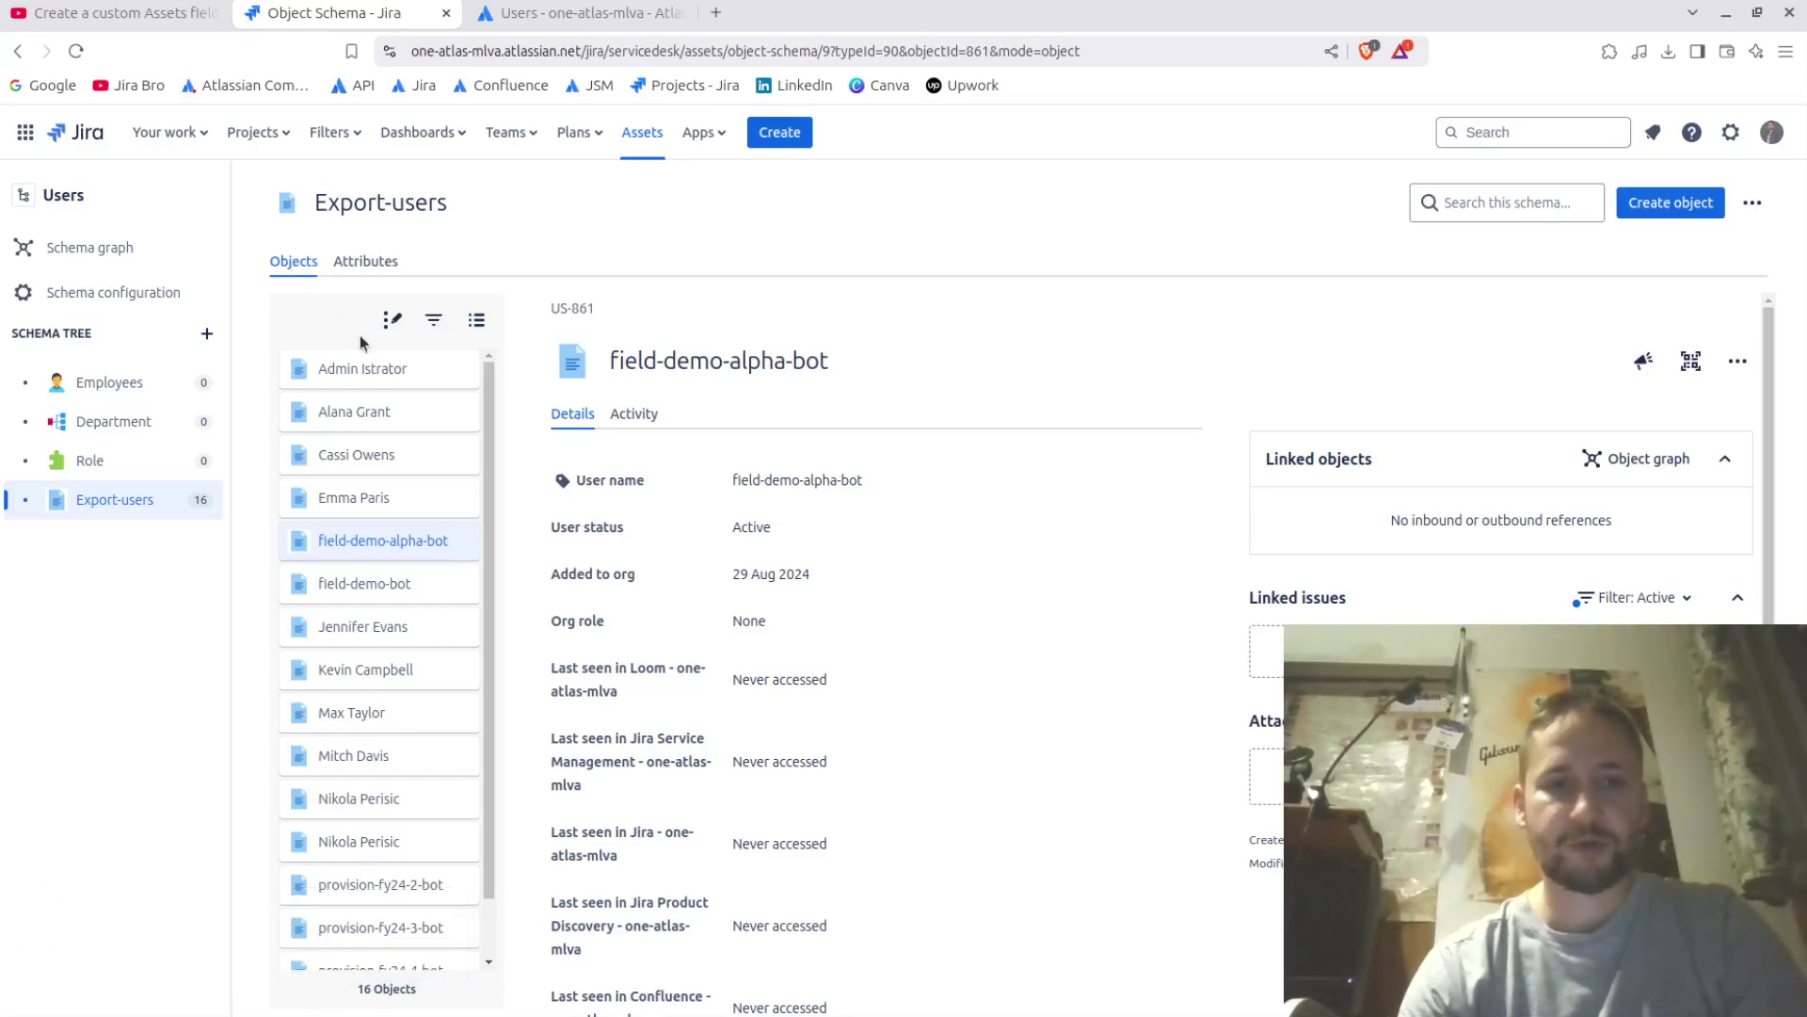
click(369, 406)
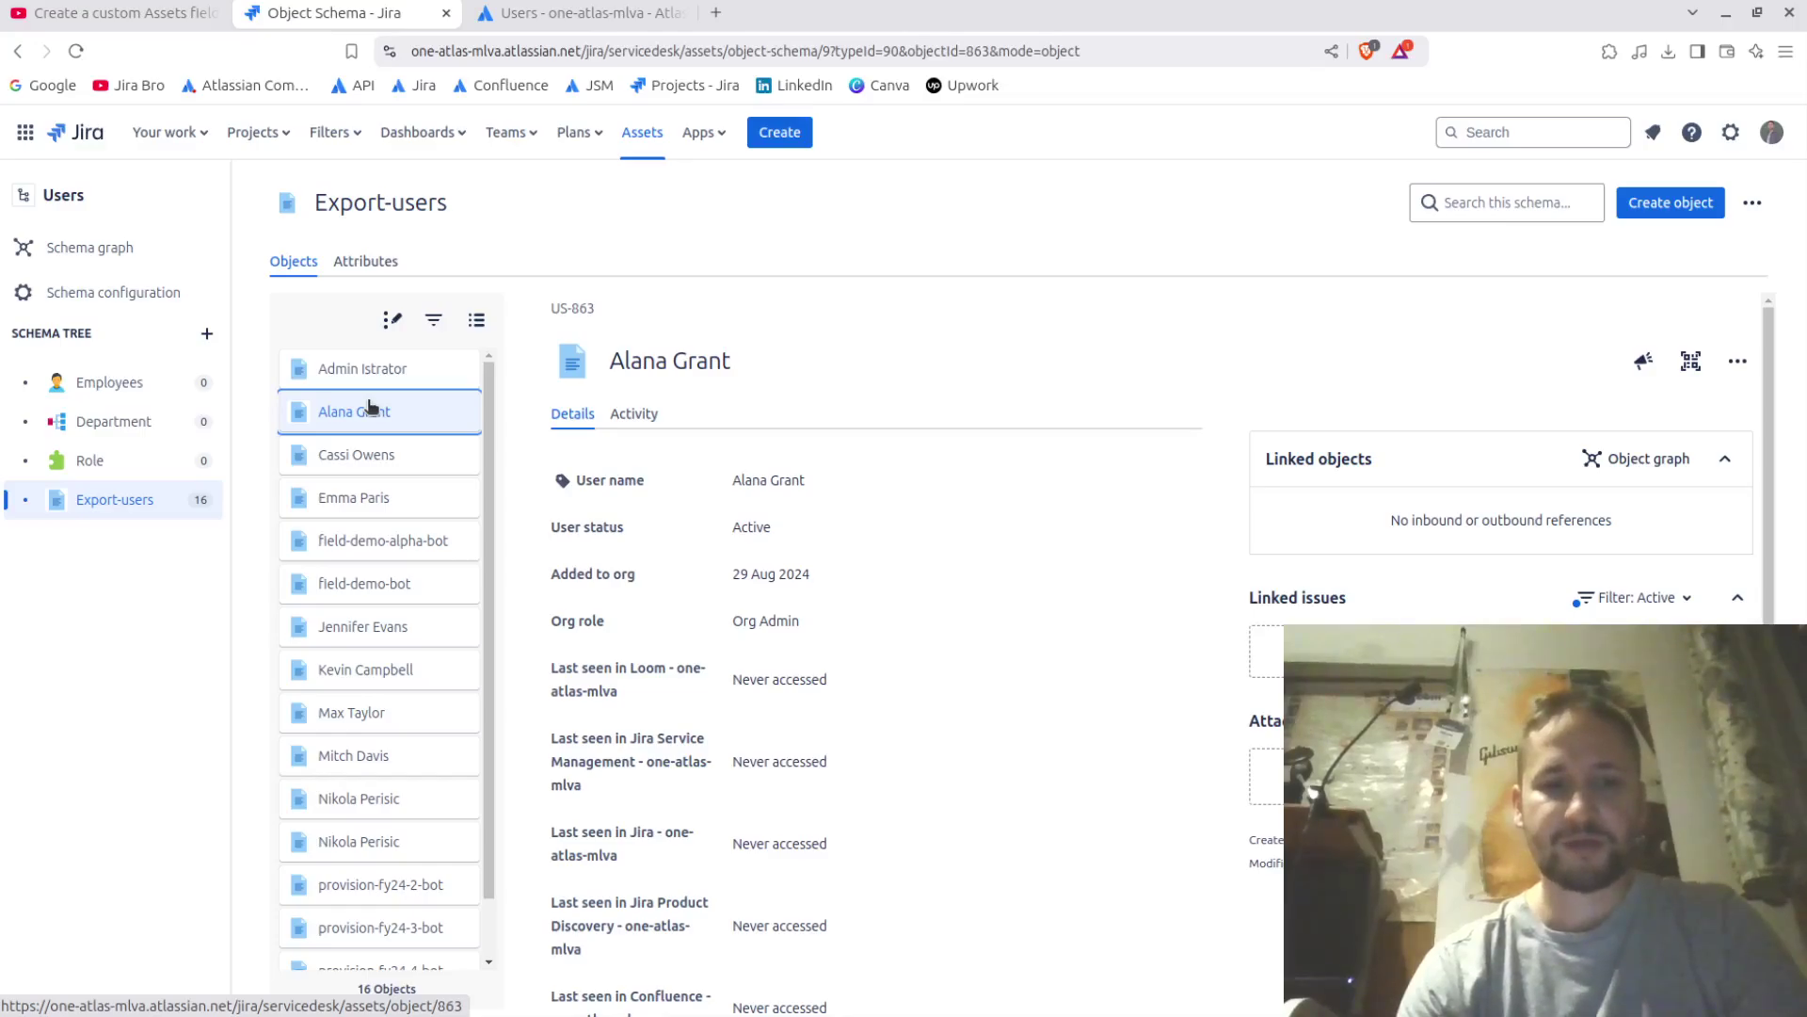
click(384, 790)
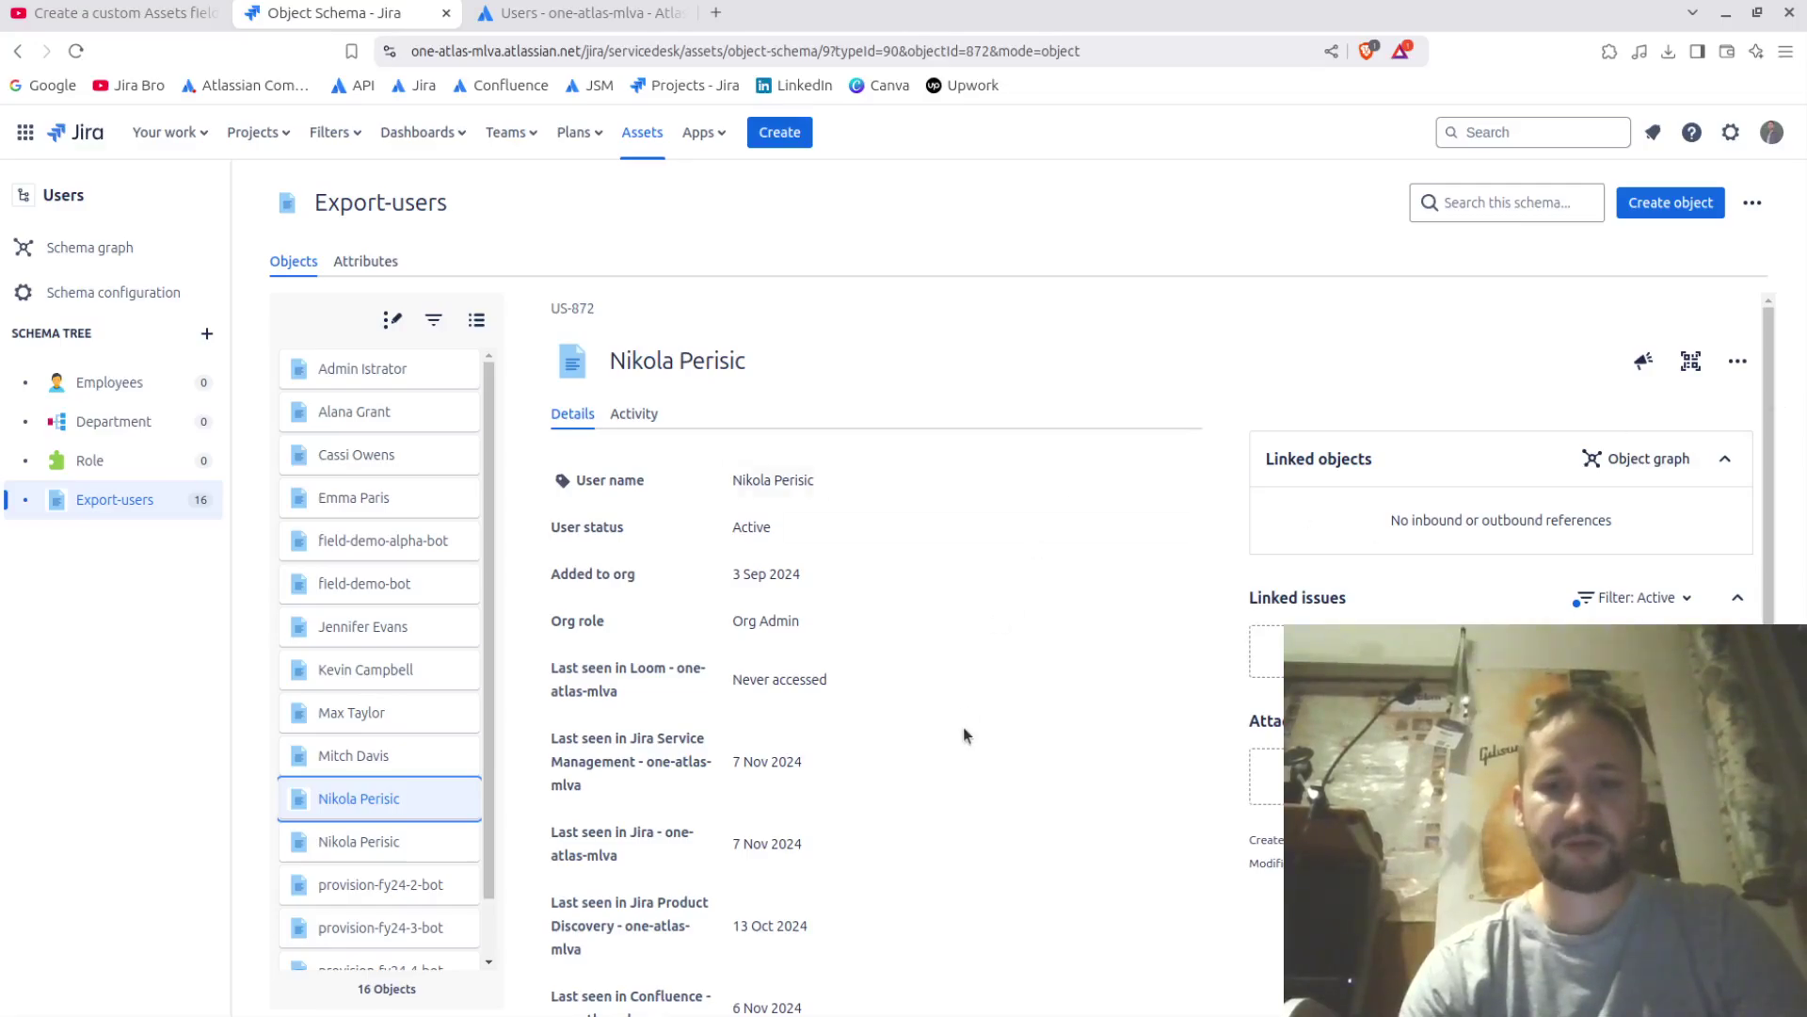
click(1768, 429)
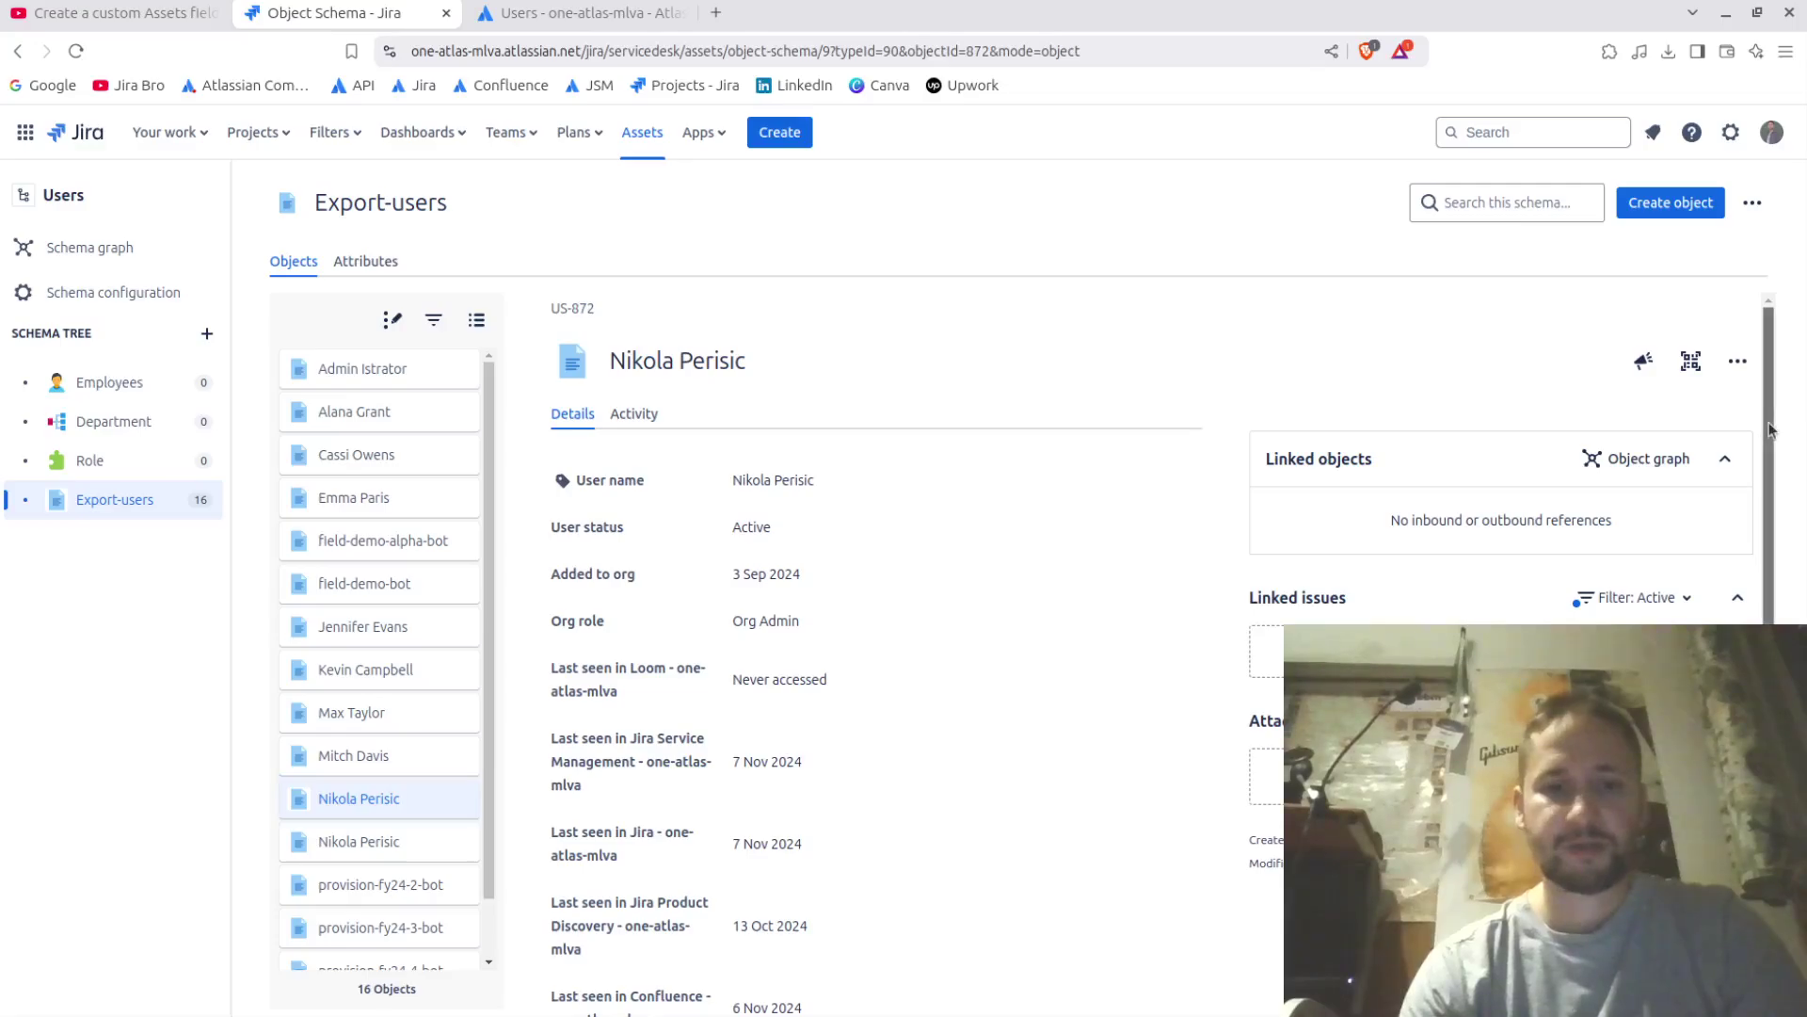
drag(1769, 429, 1767, 576)
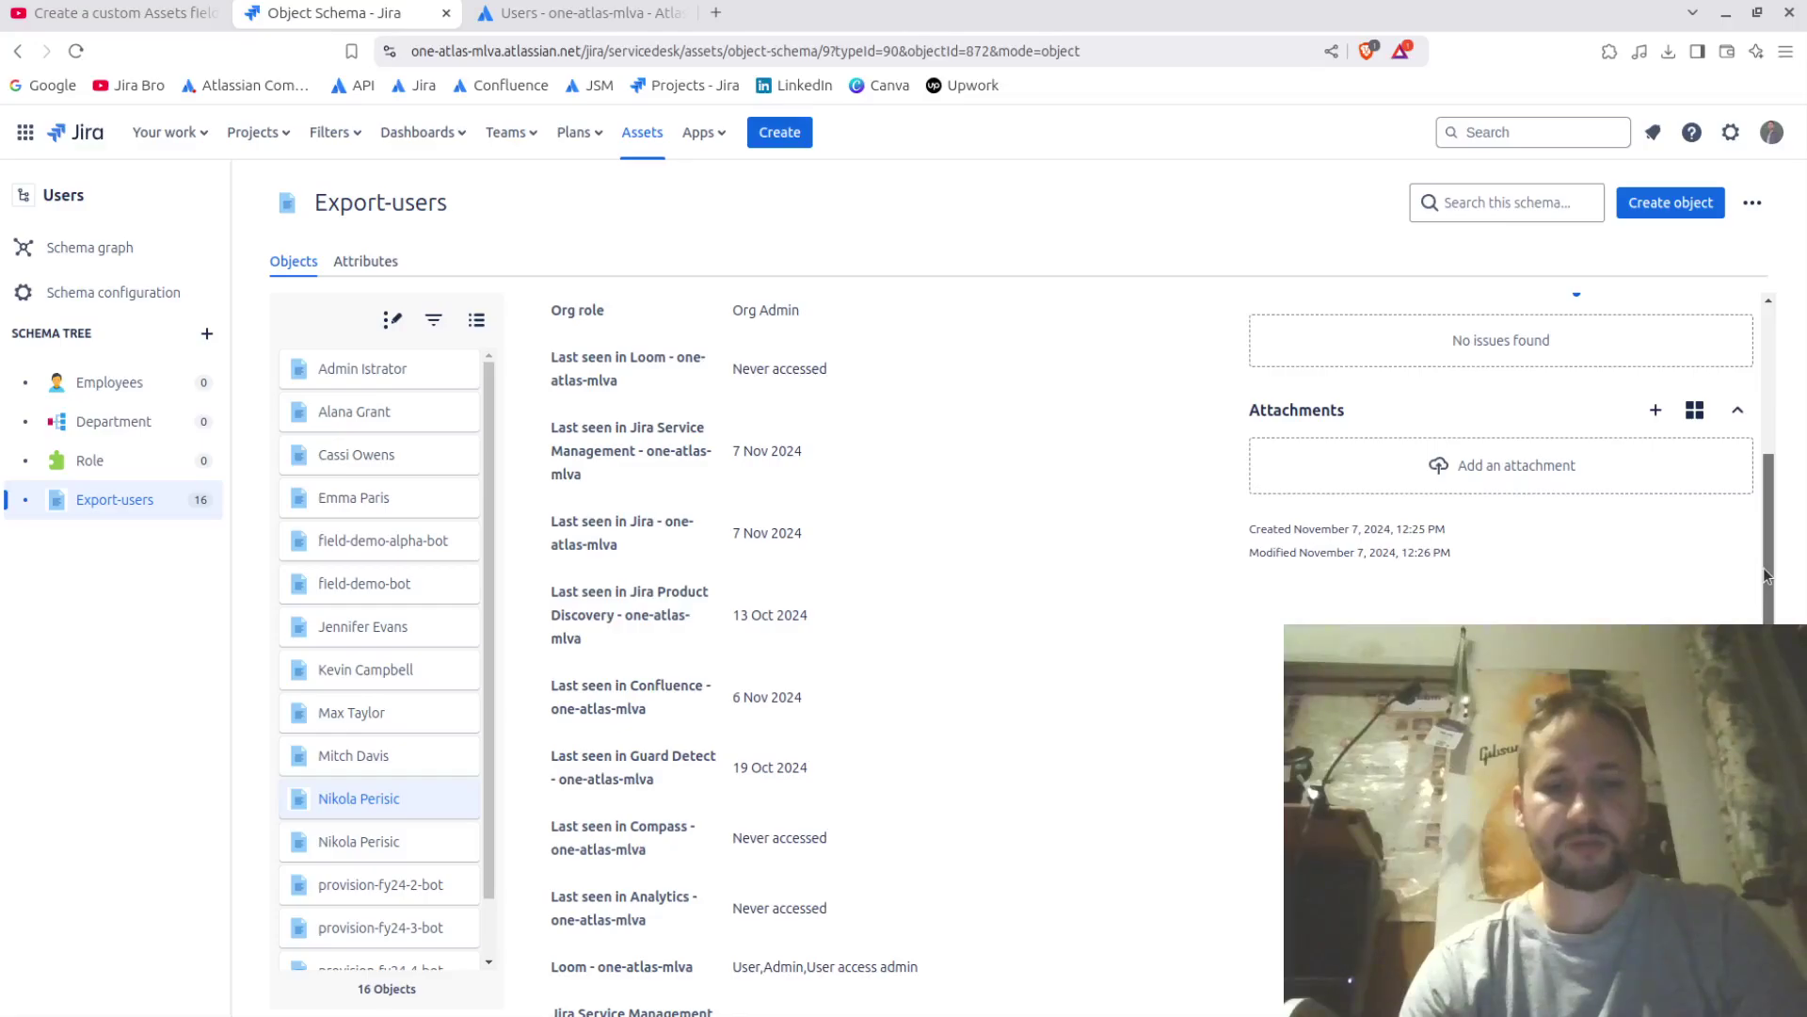
drag(1766, 576, 1766, 708)
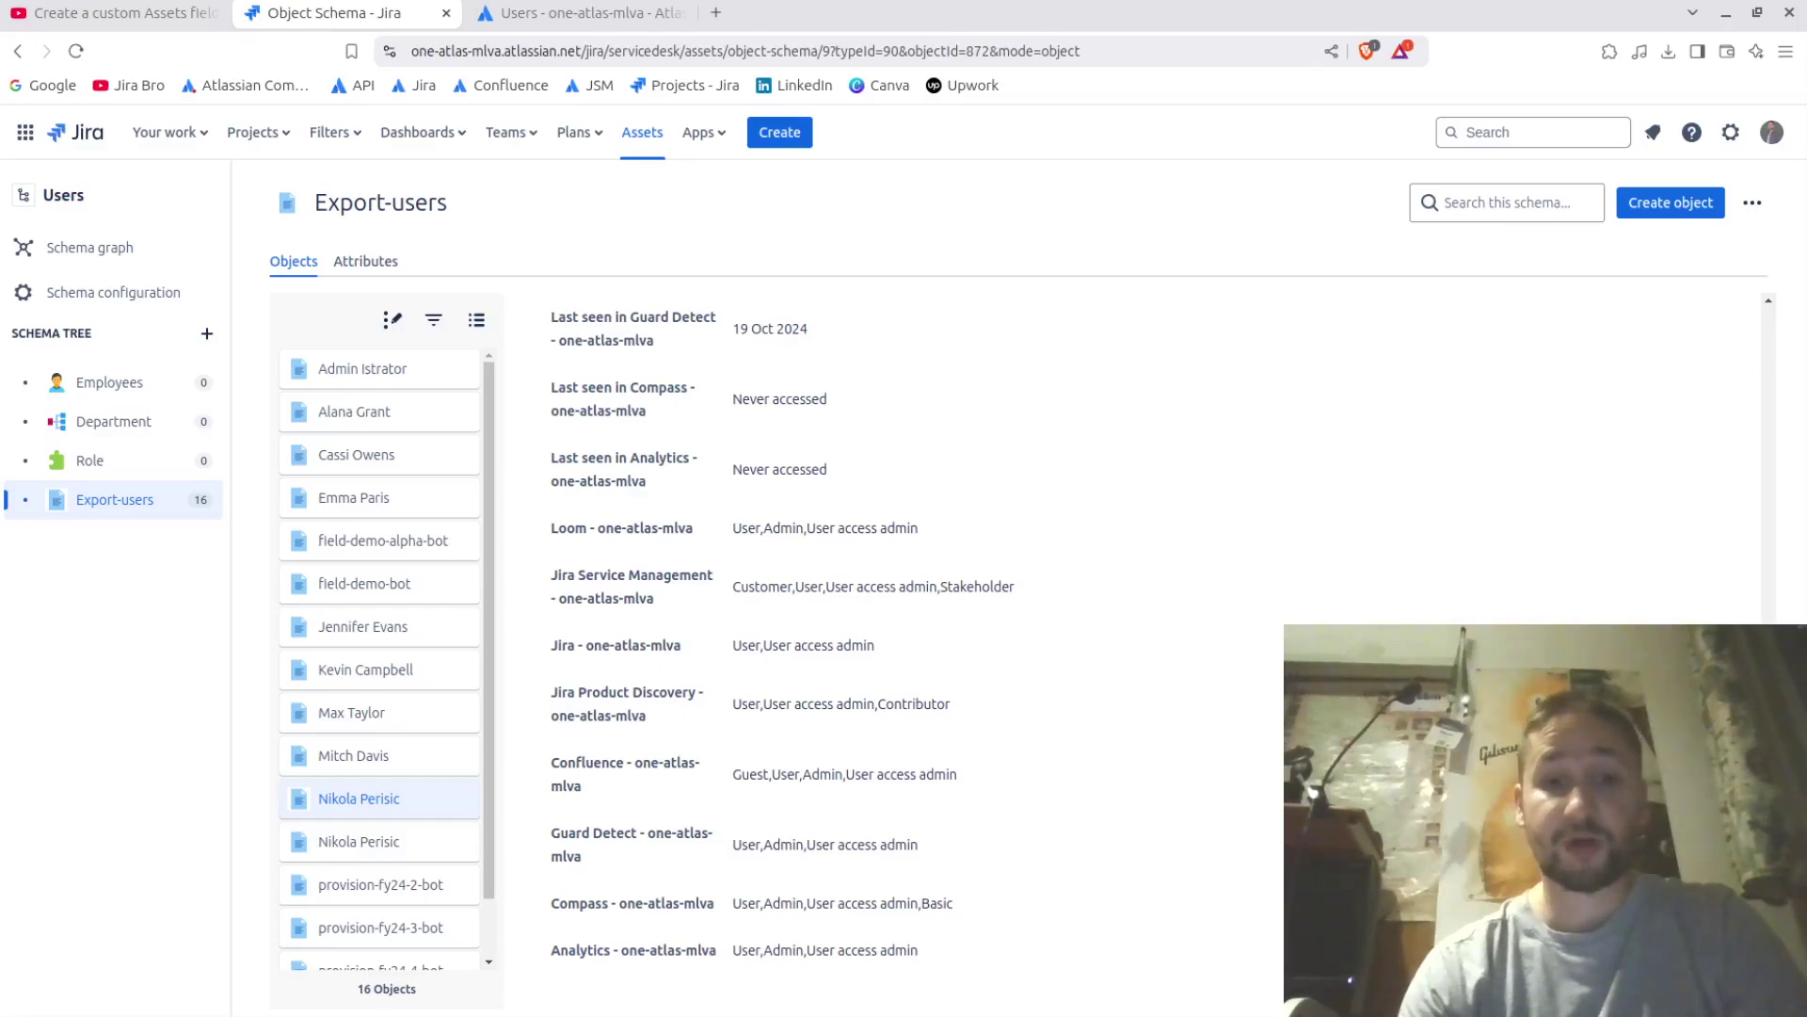
drag(1766, 708, 1754, 310)
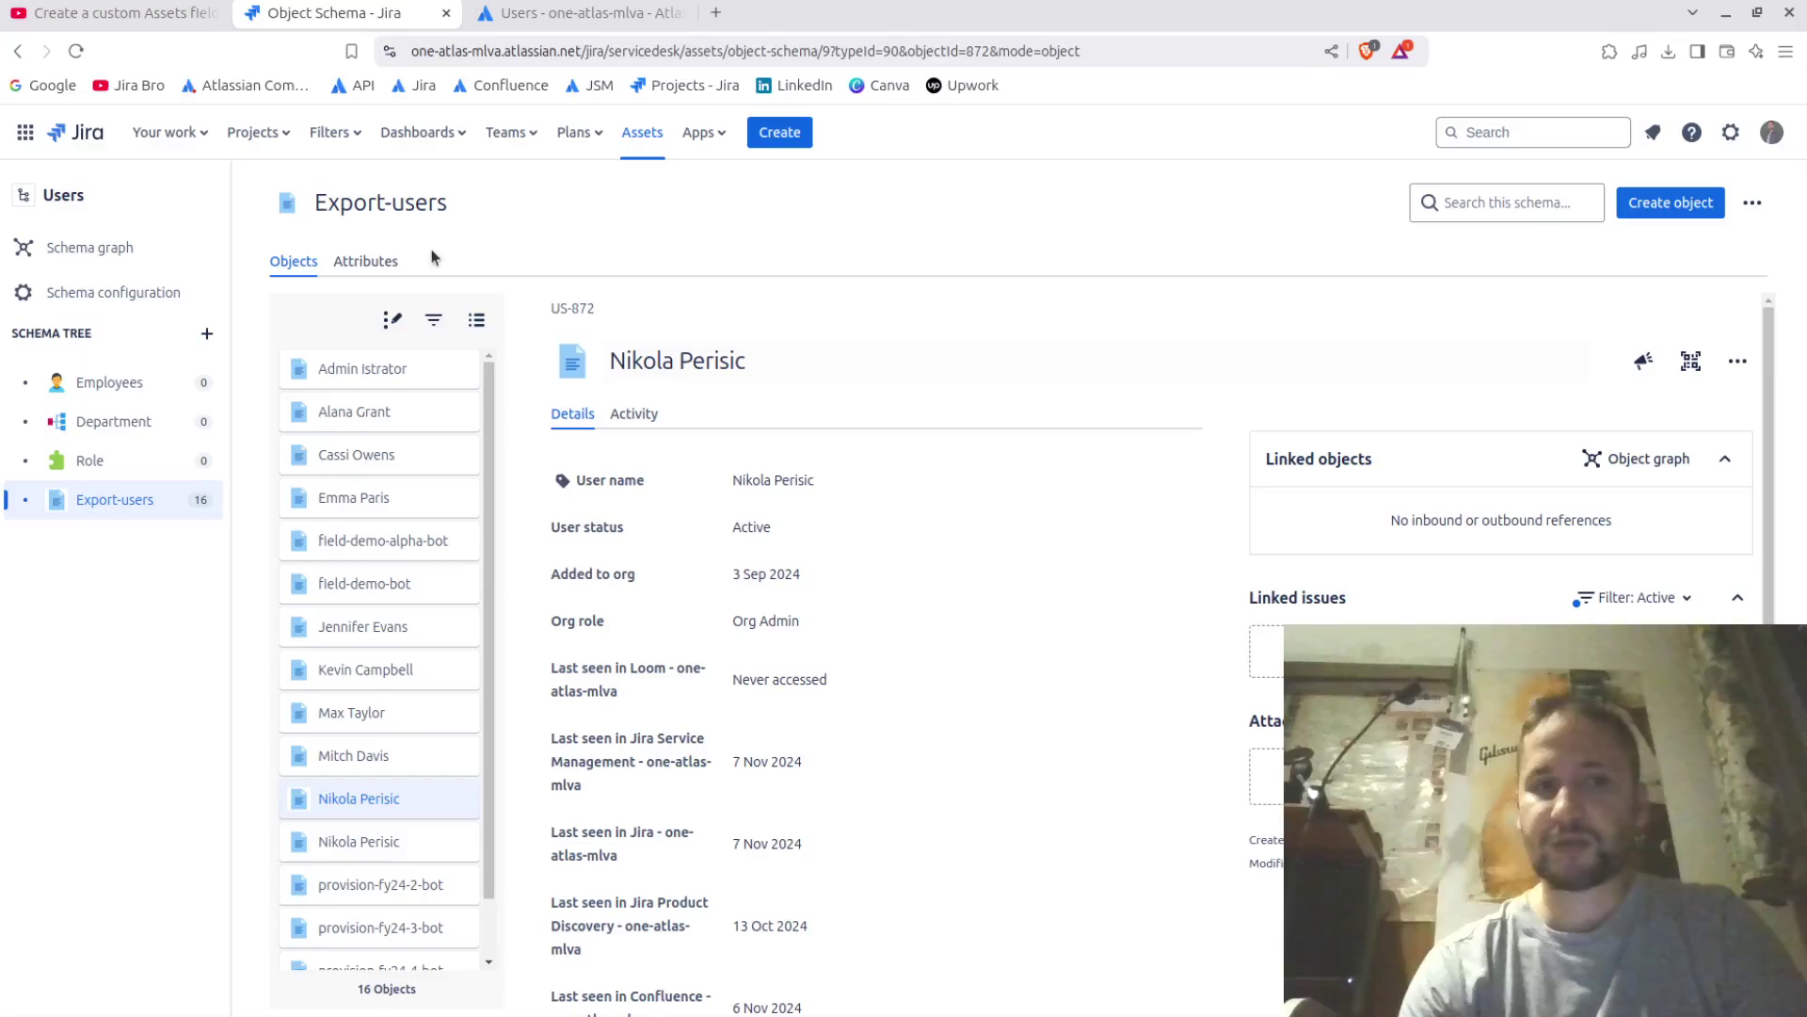
Step: Add a new Export-users attribute named 'Manager' and bring up its type choices
click(391, 273)
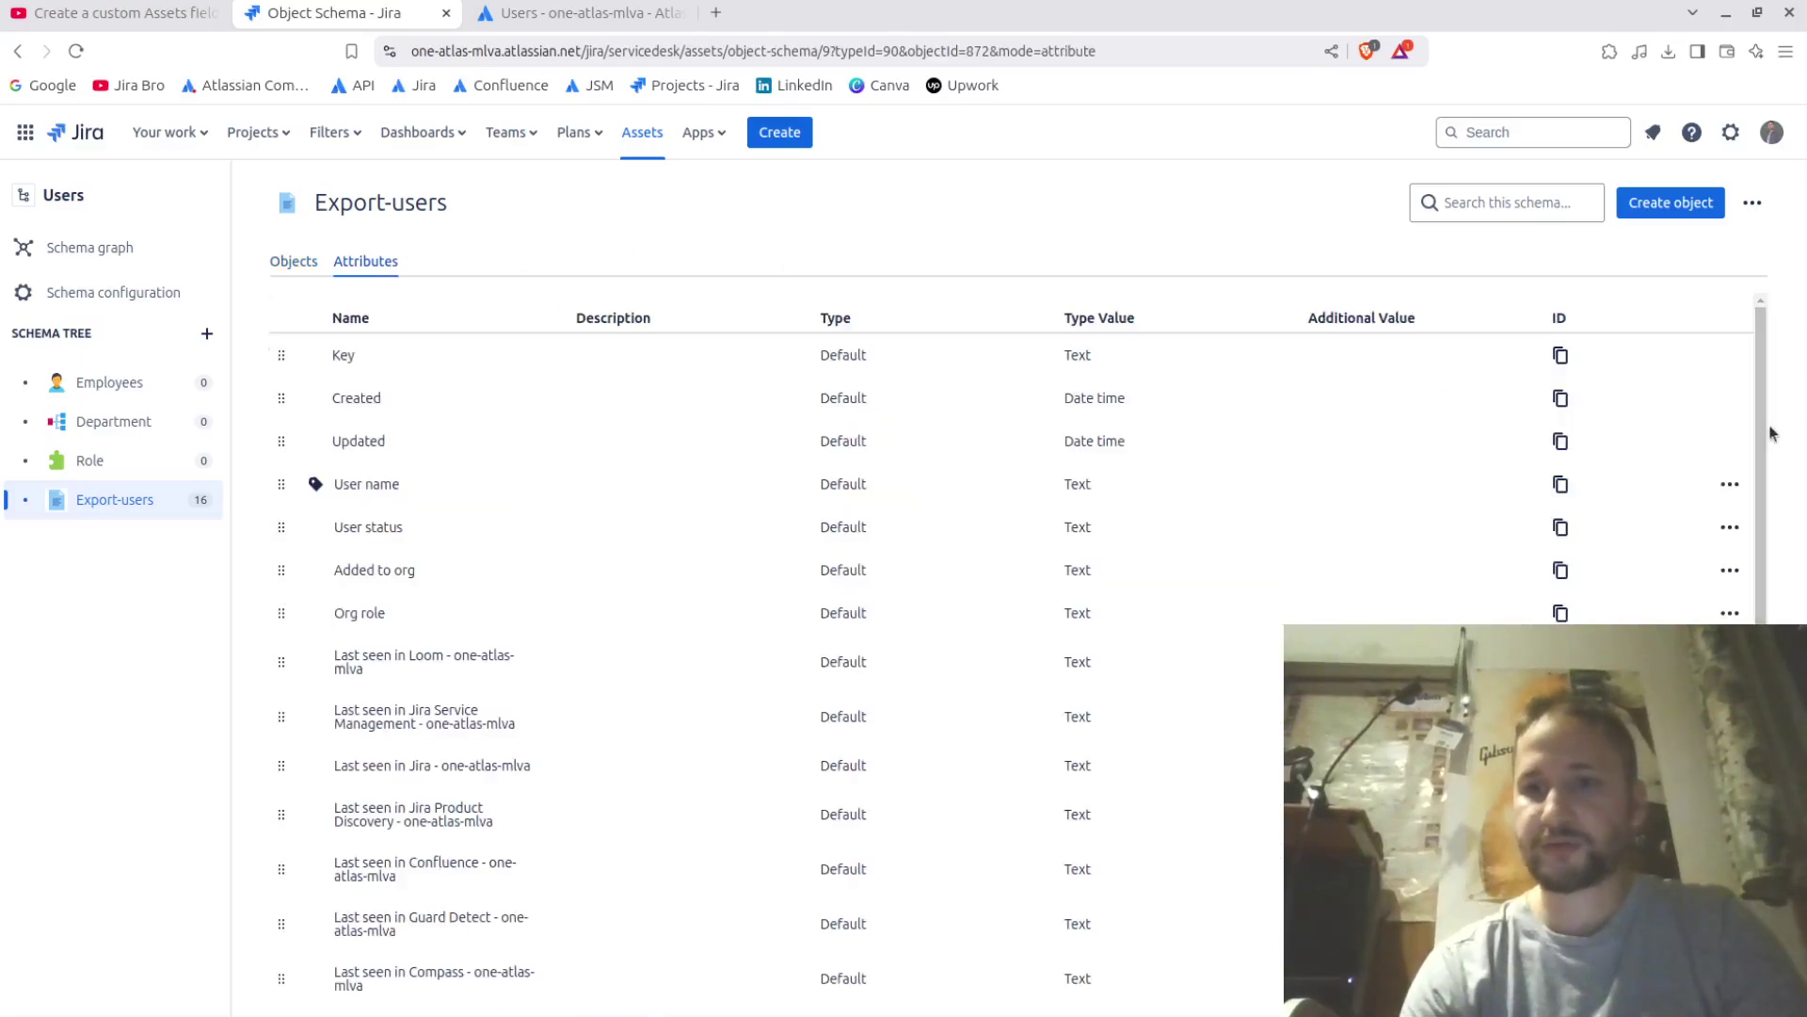
scroll(1763, 428, down, 7)
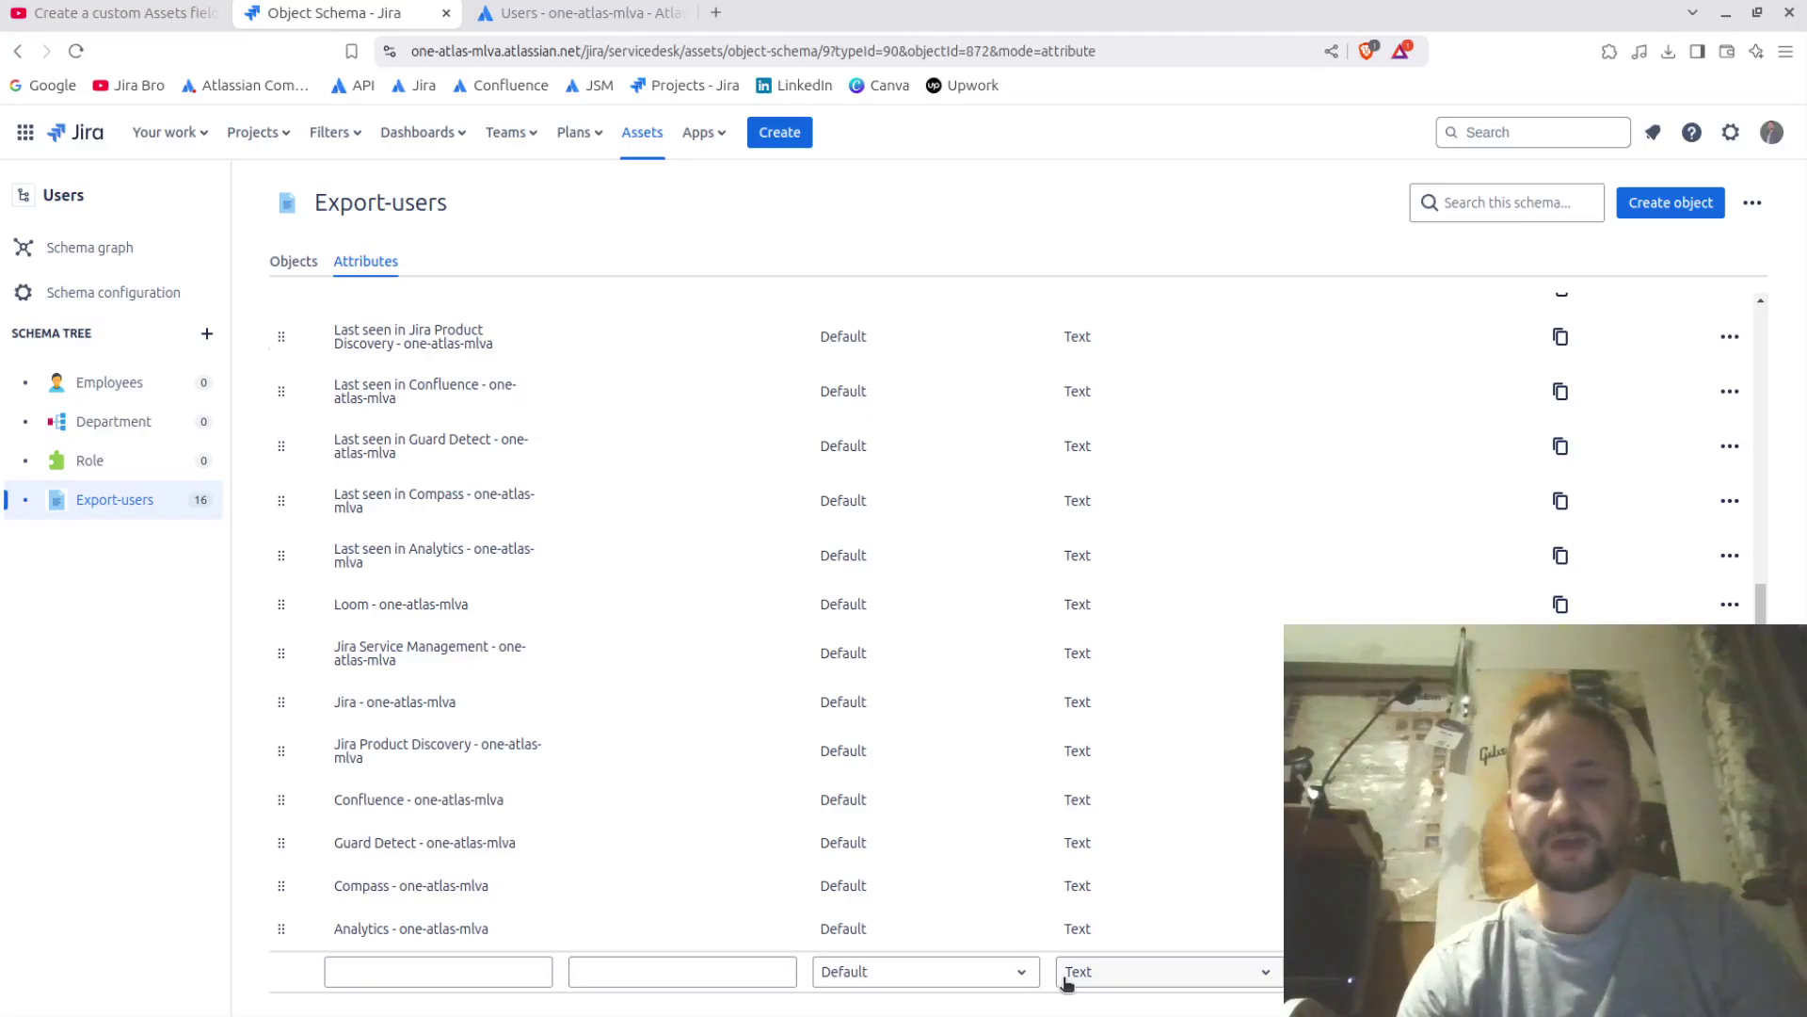
click(981, 975)
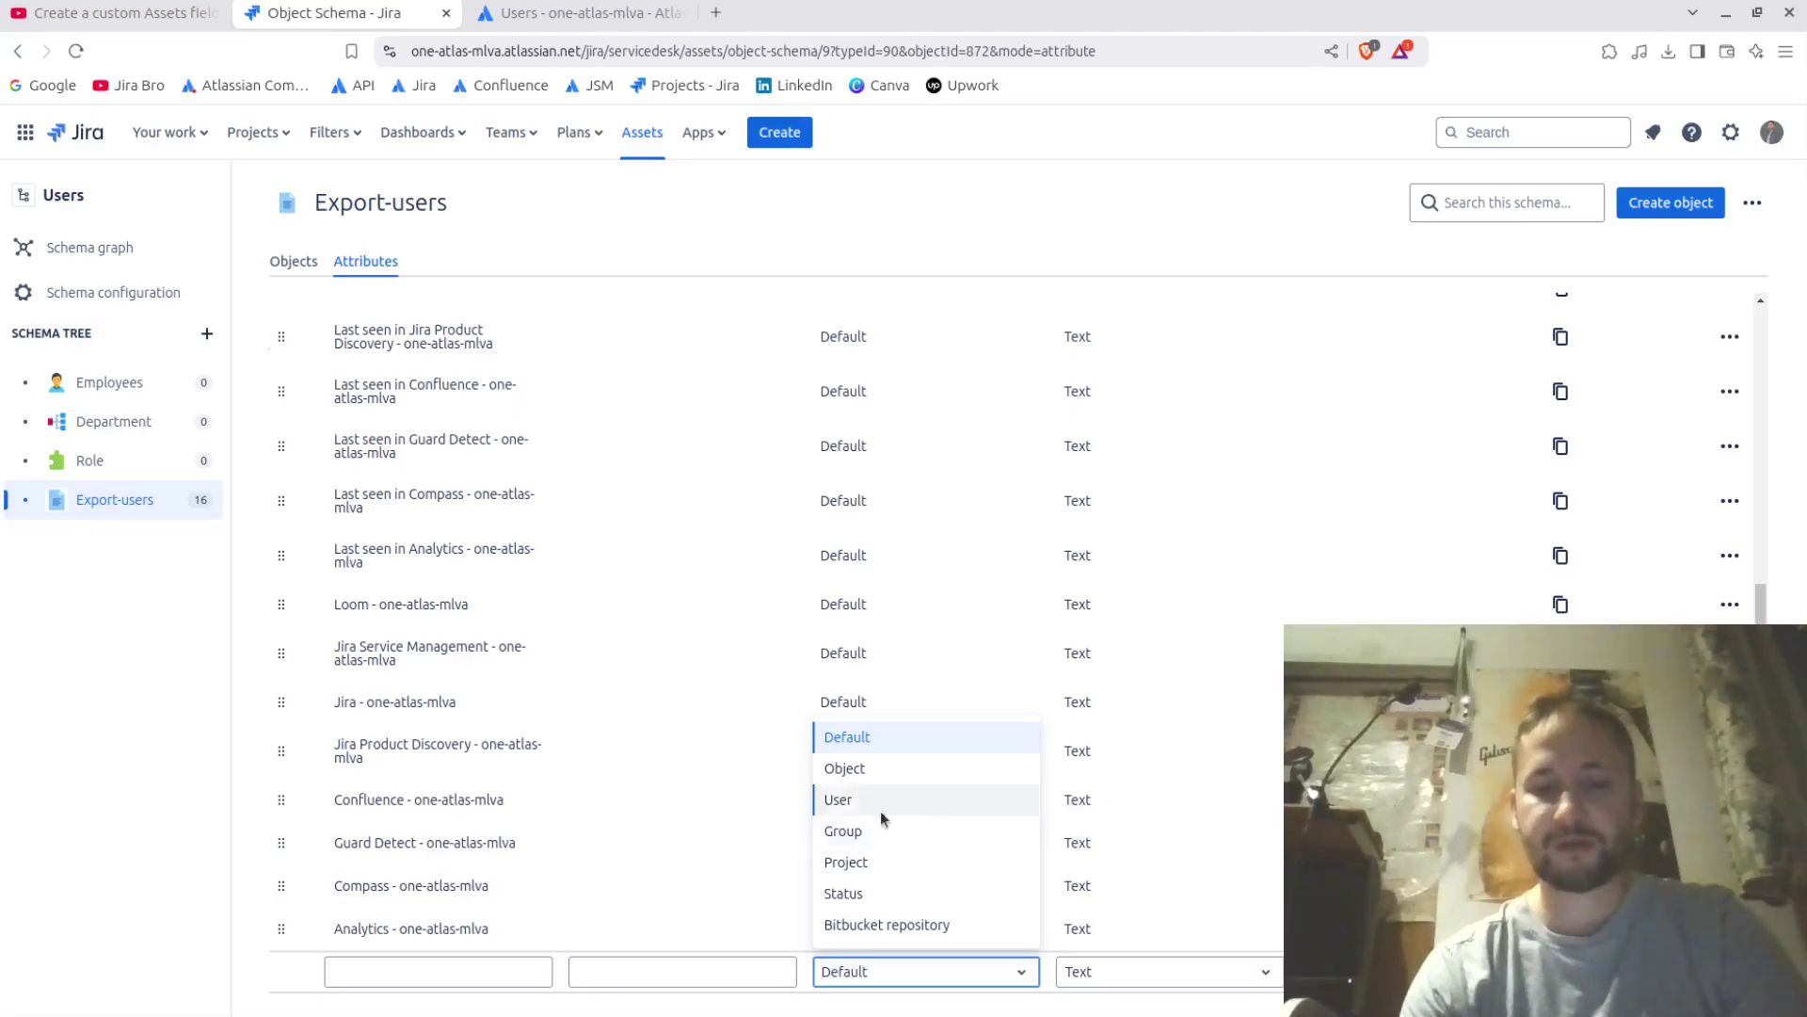
click(407, 971)
text(Manager)
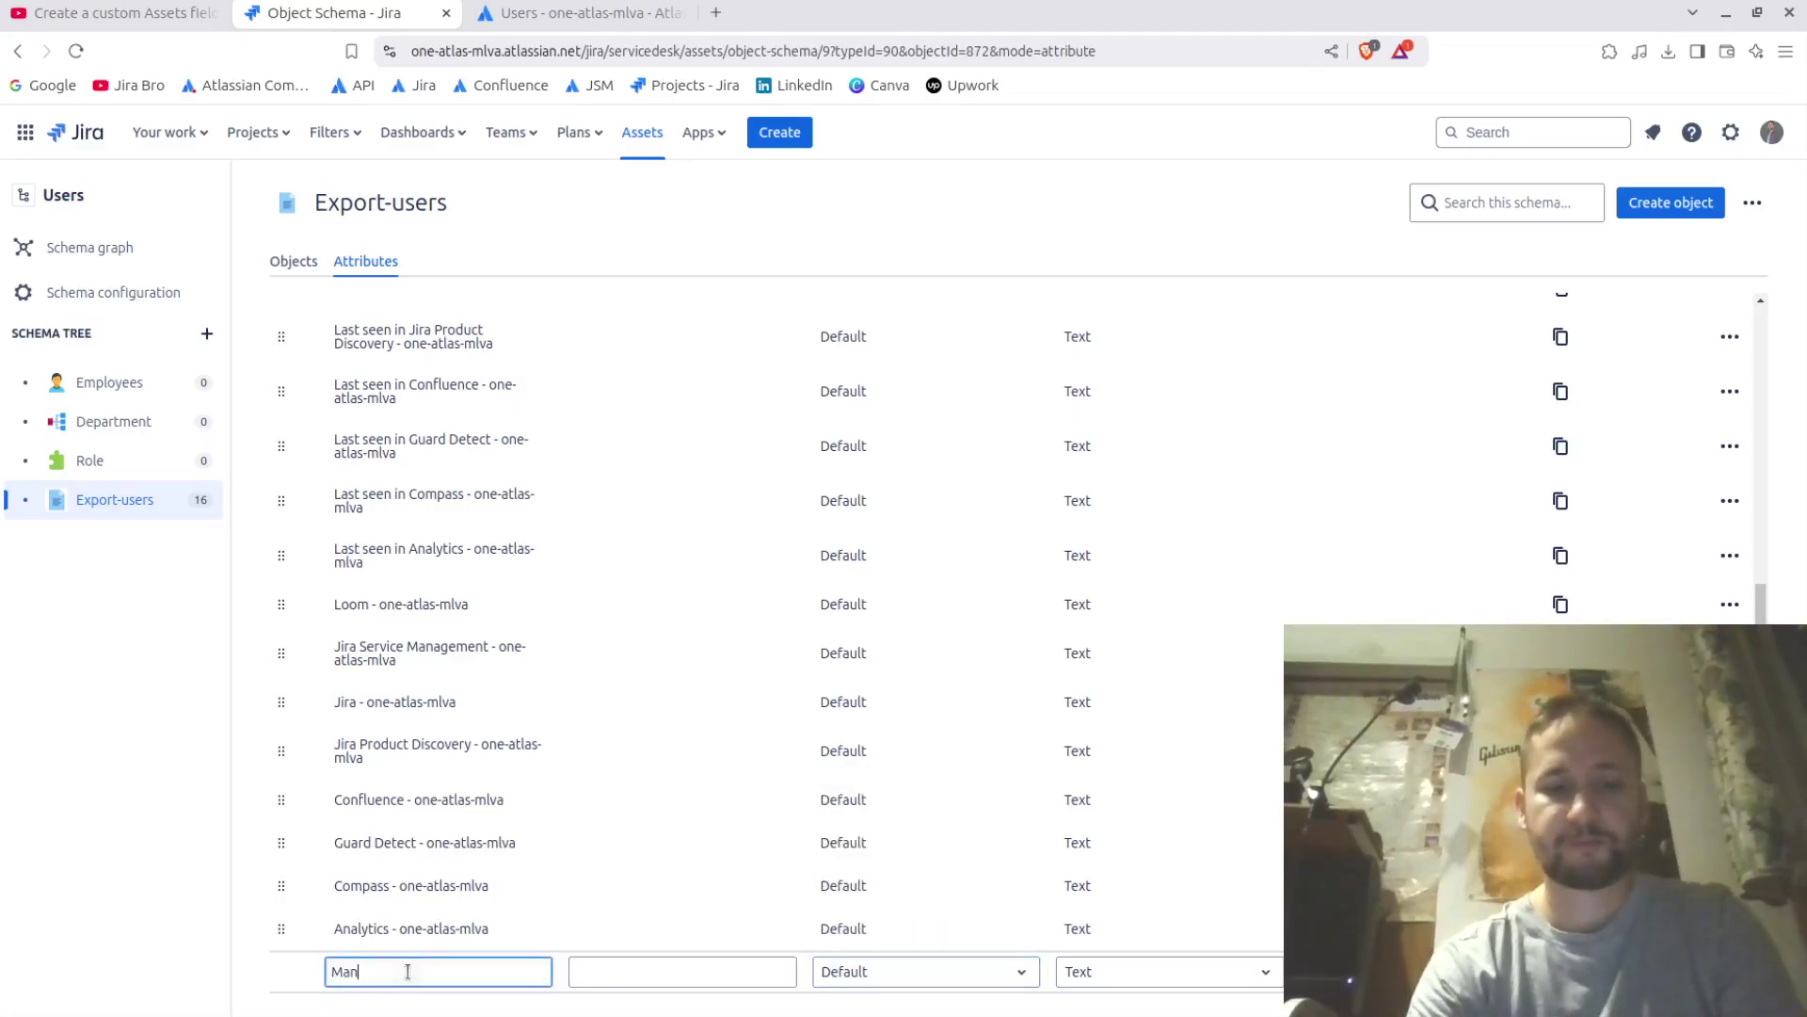
click(843, 974)
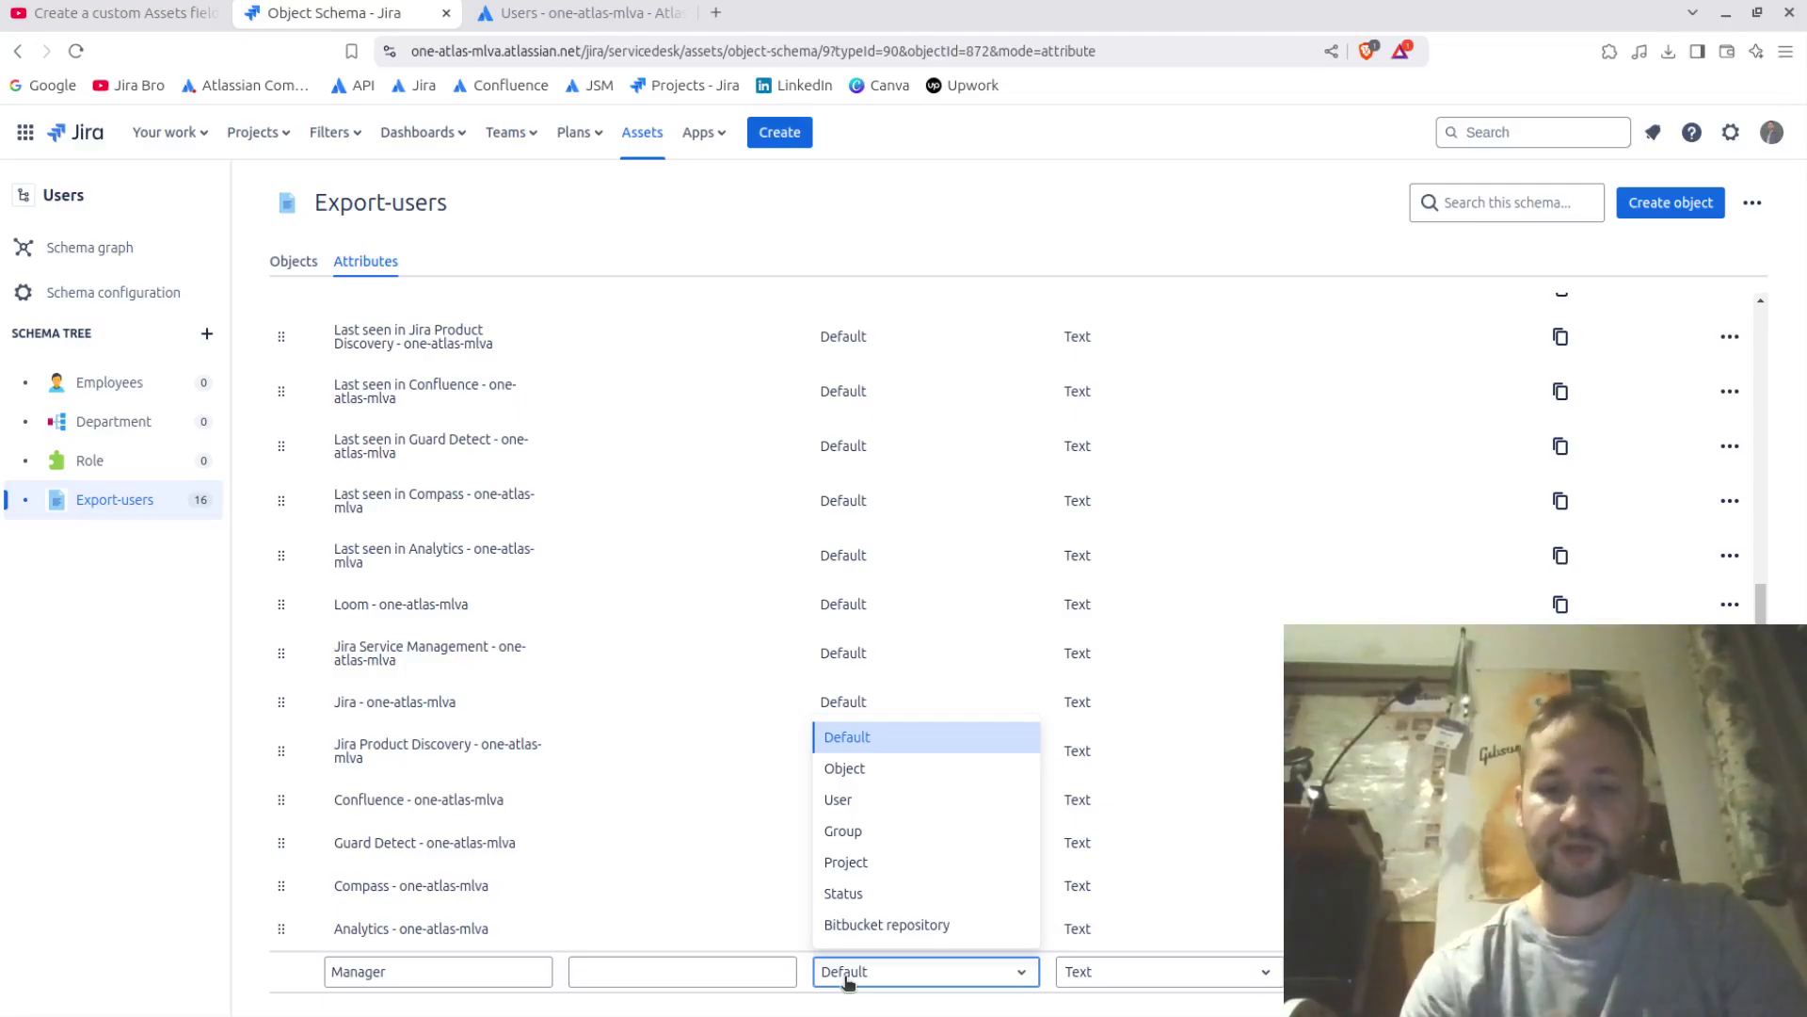
Step: Set the new Manager attribute's type to User and browse the available groups
click(884, 810)
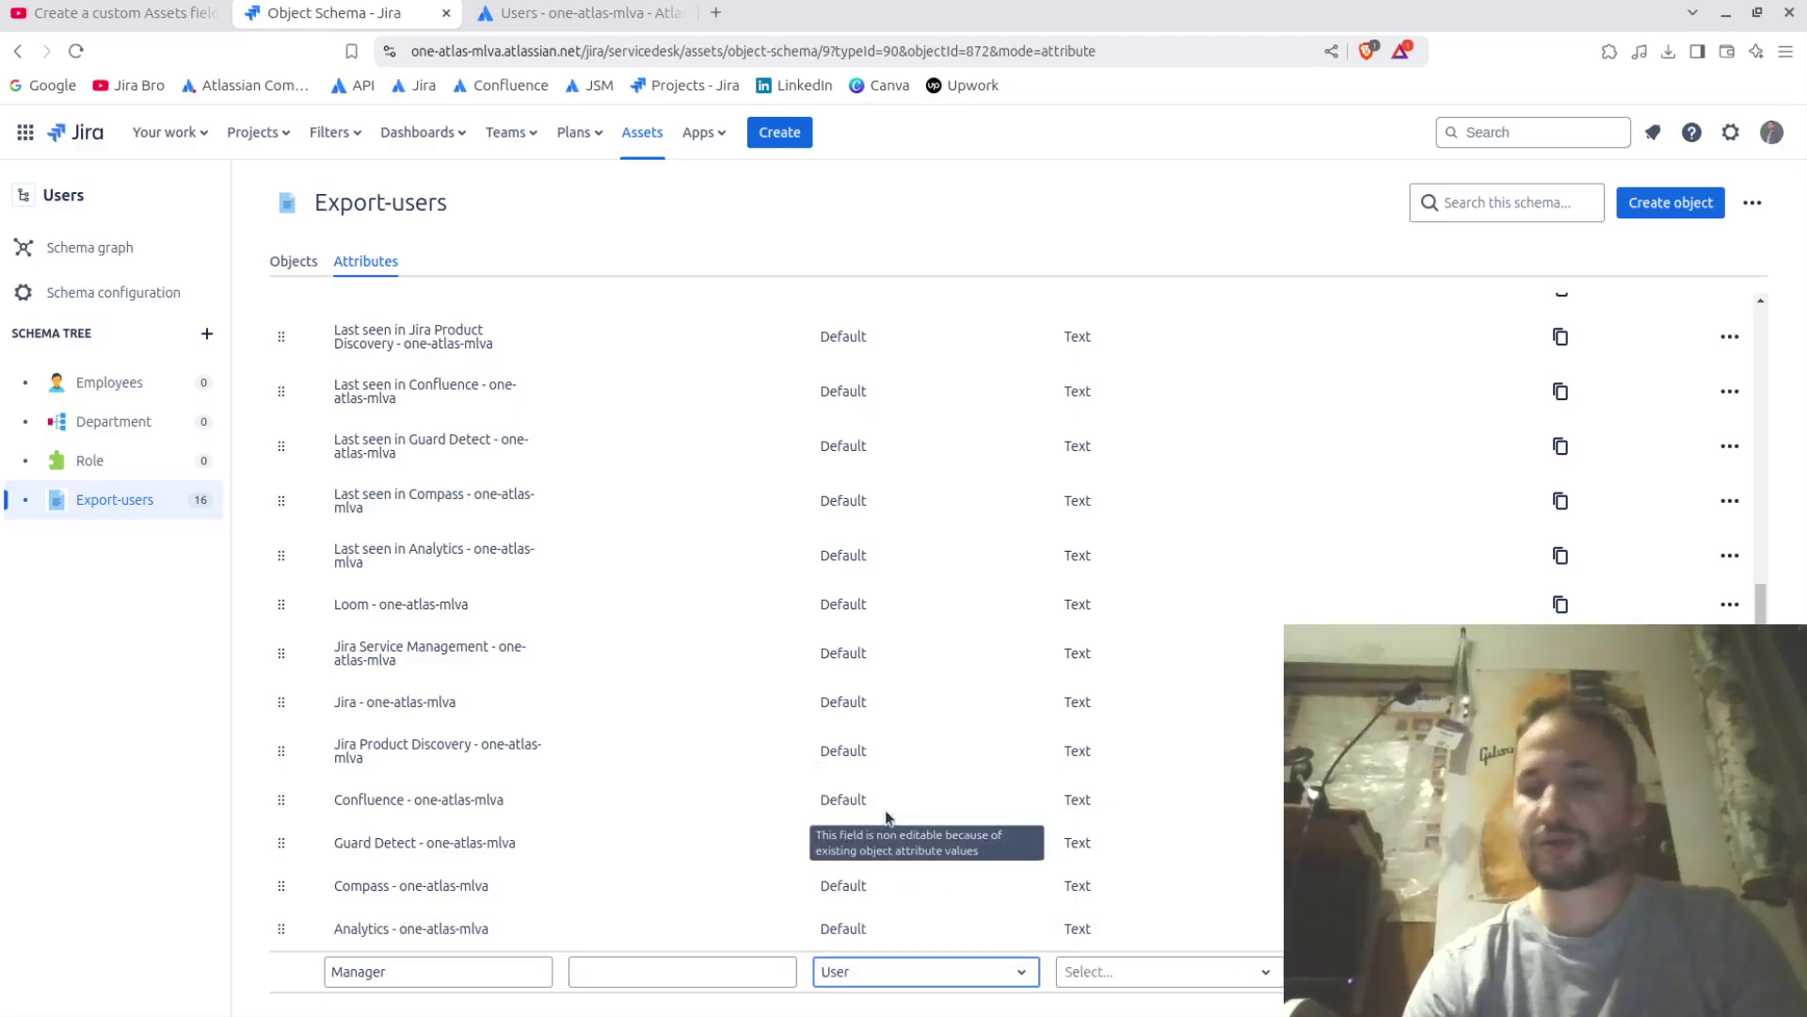
click(1137, 979)
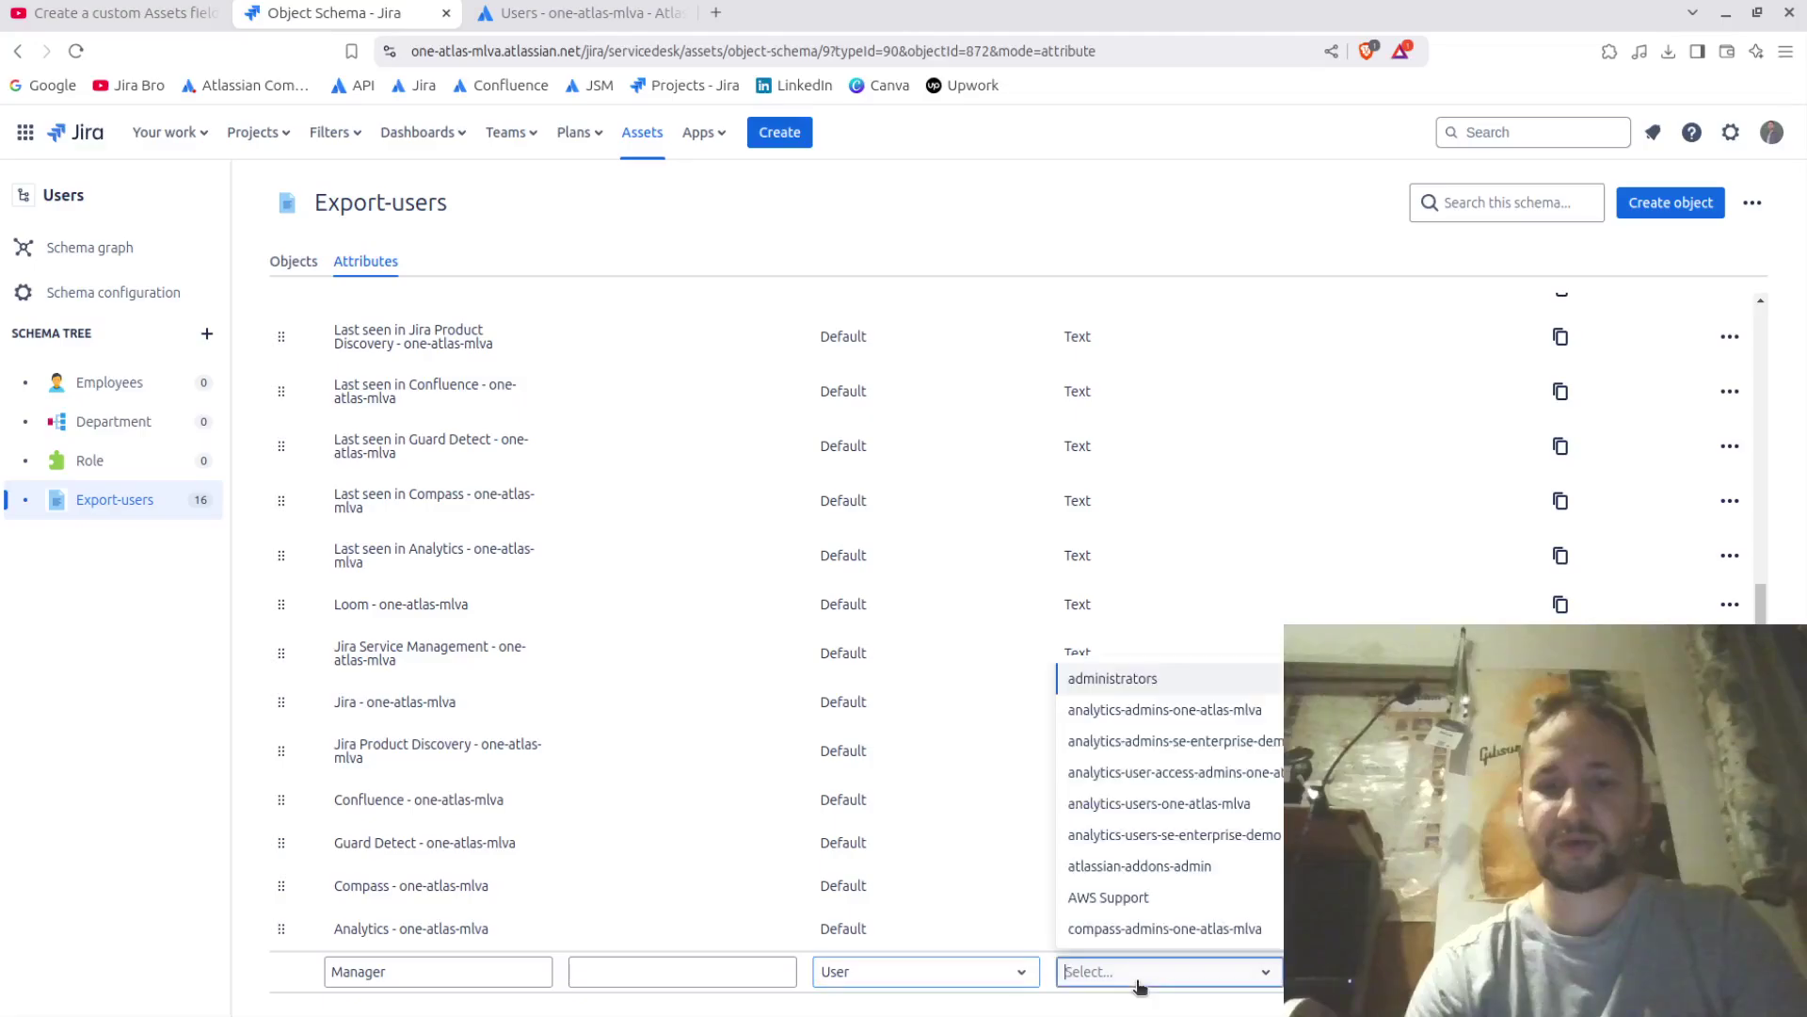
key(Down)
key(Down)
key(Down)
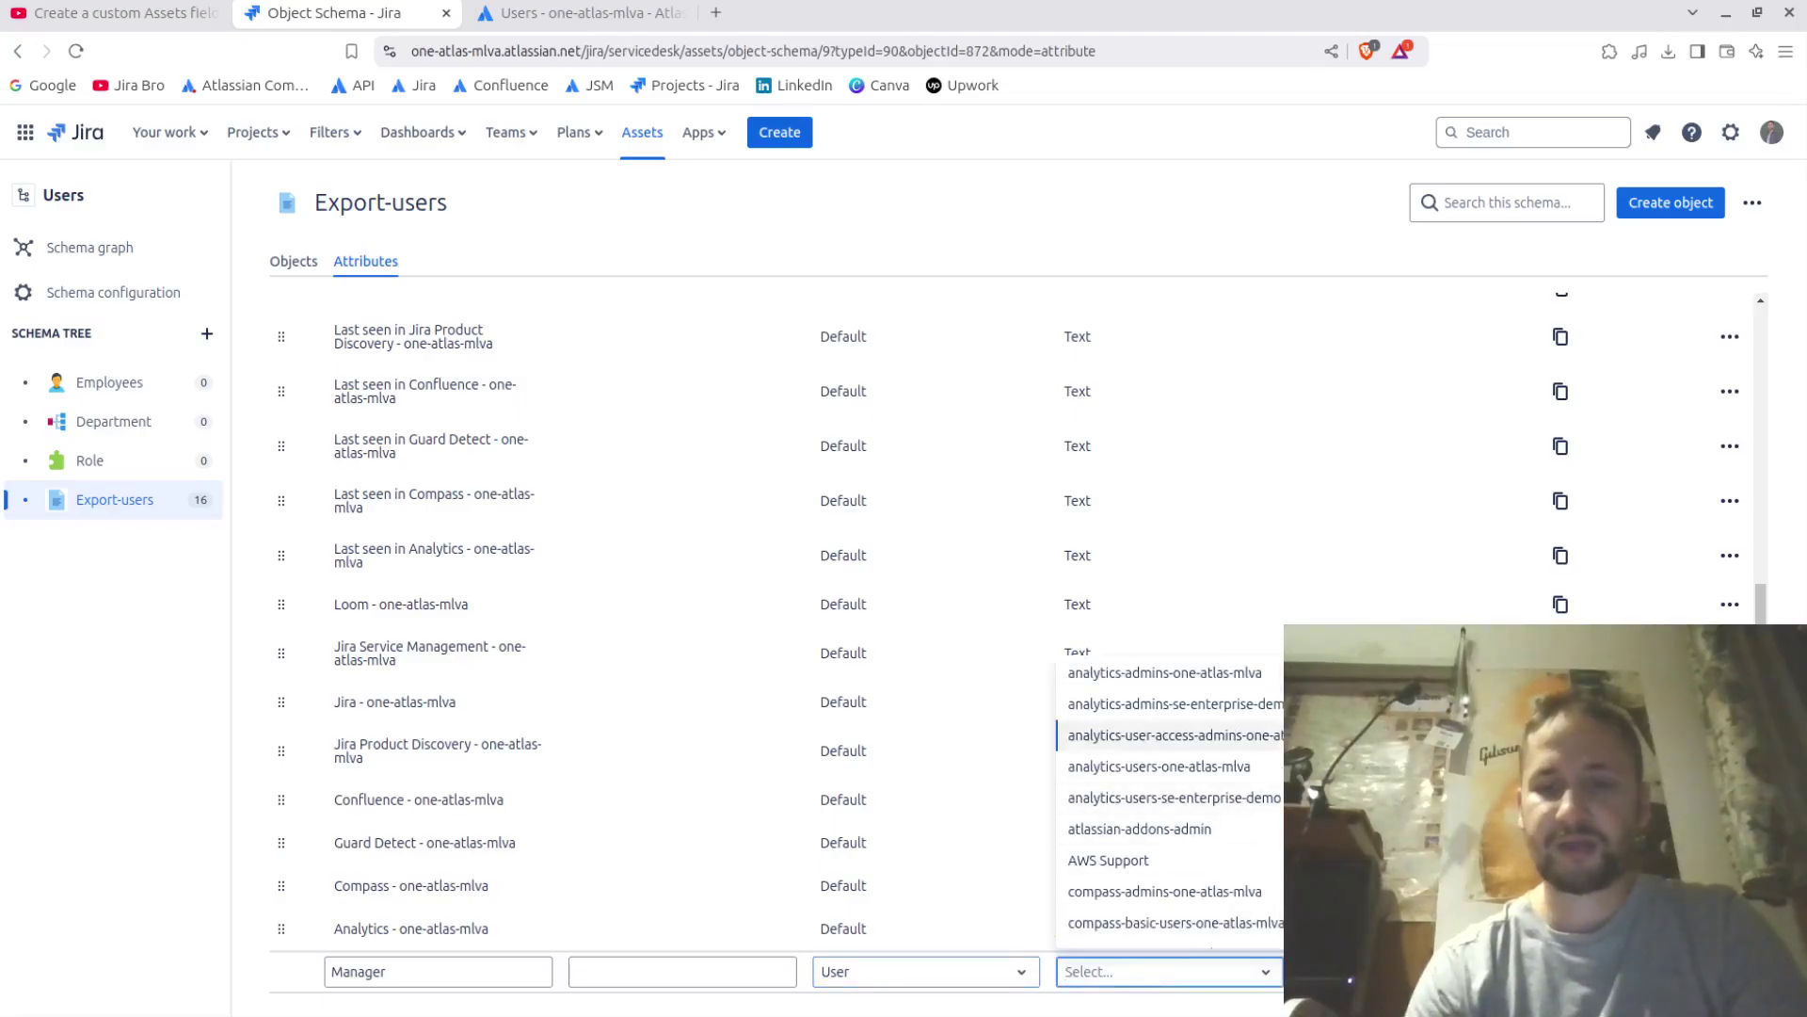
scroll(1167, 800, down, 3)
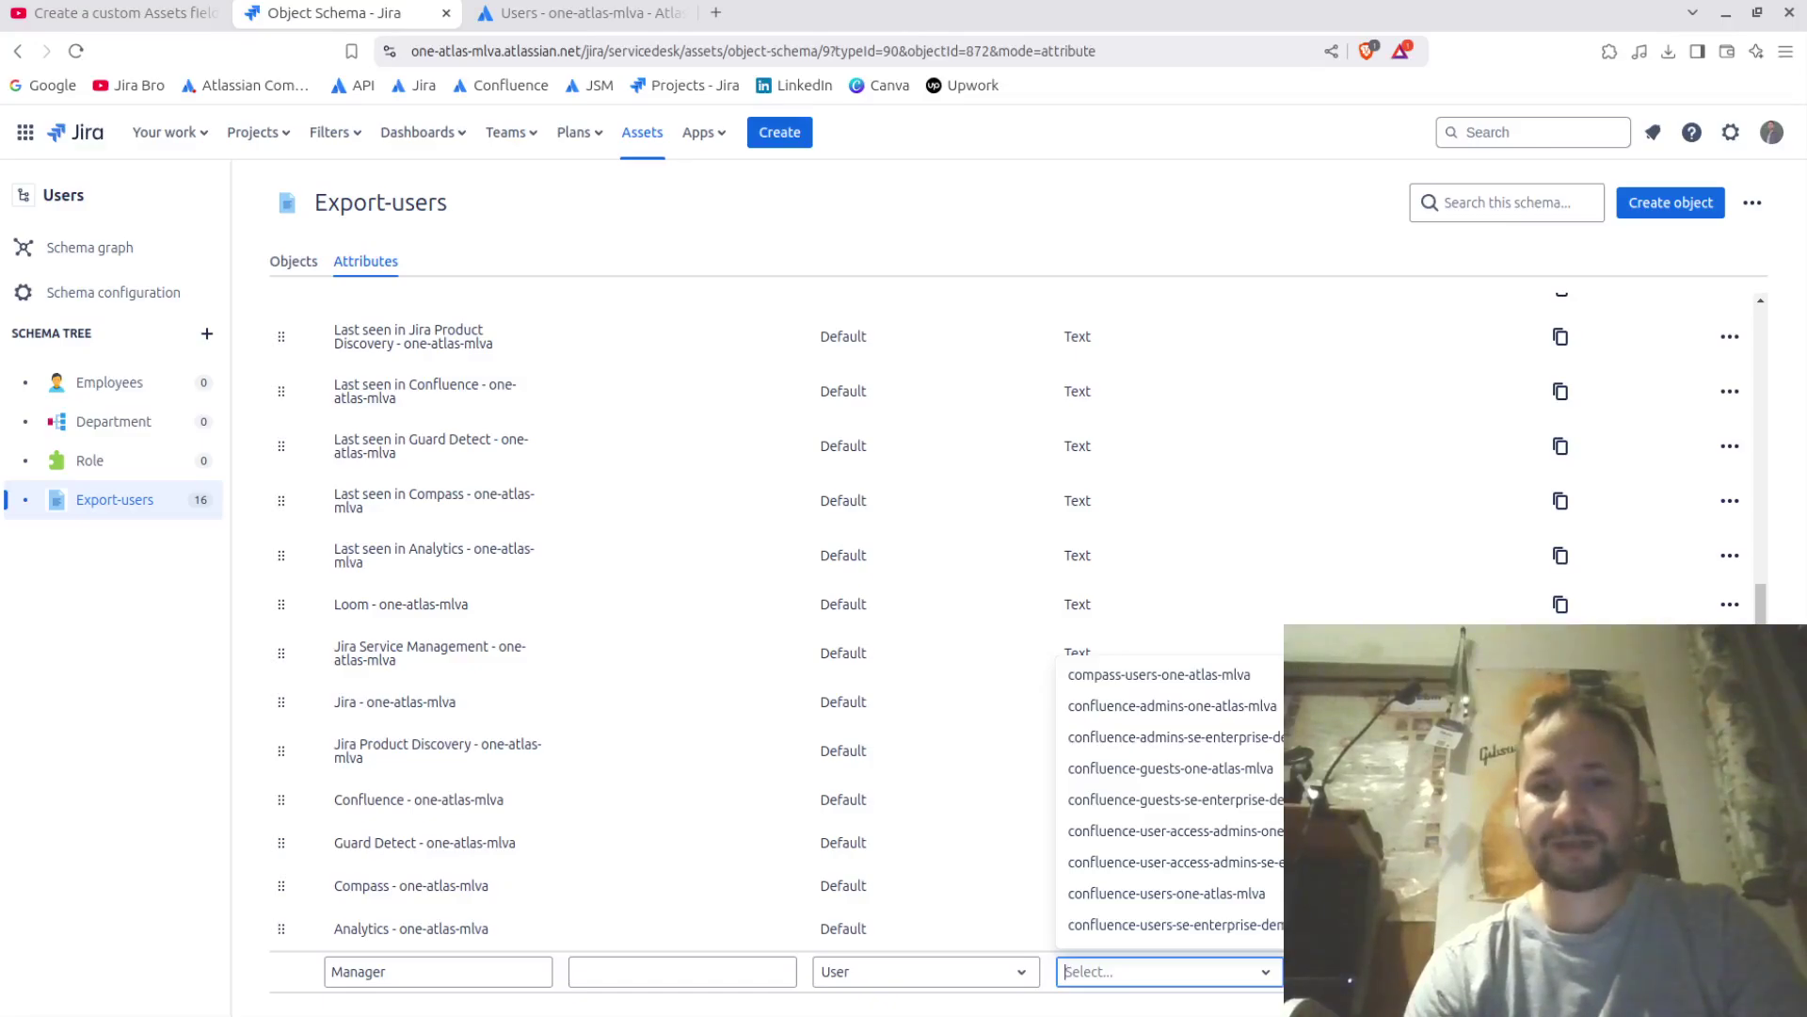
scroll(1167, 800, up, 5)
scroll(1168, 800, down, 2)
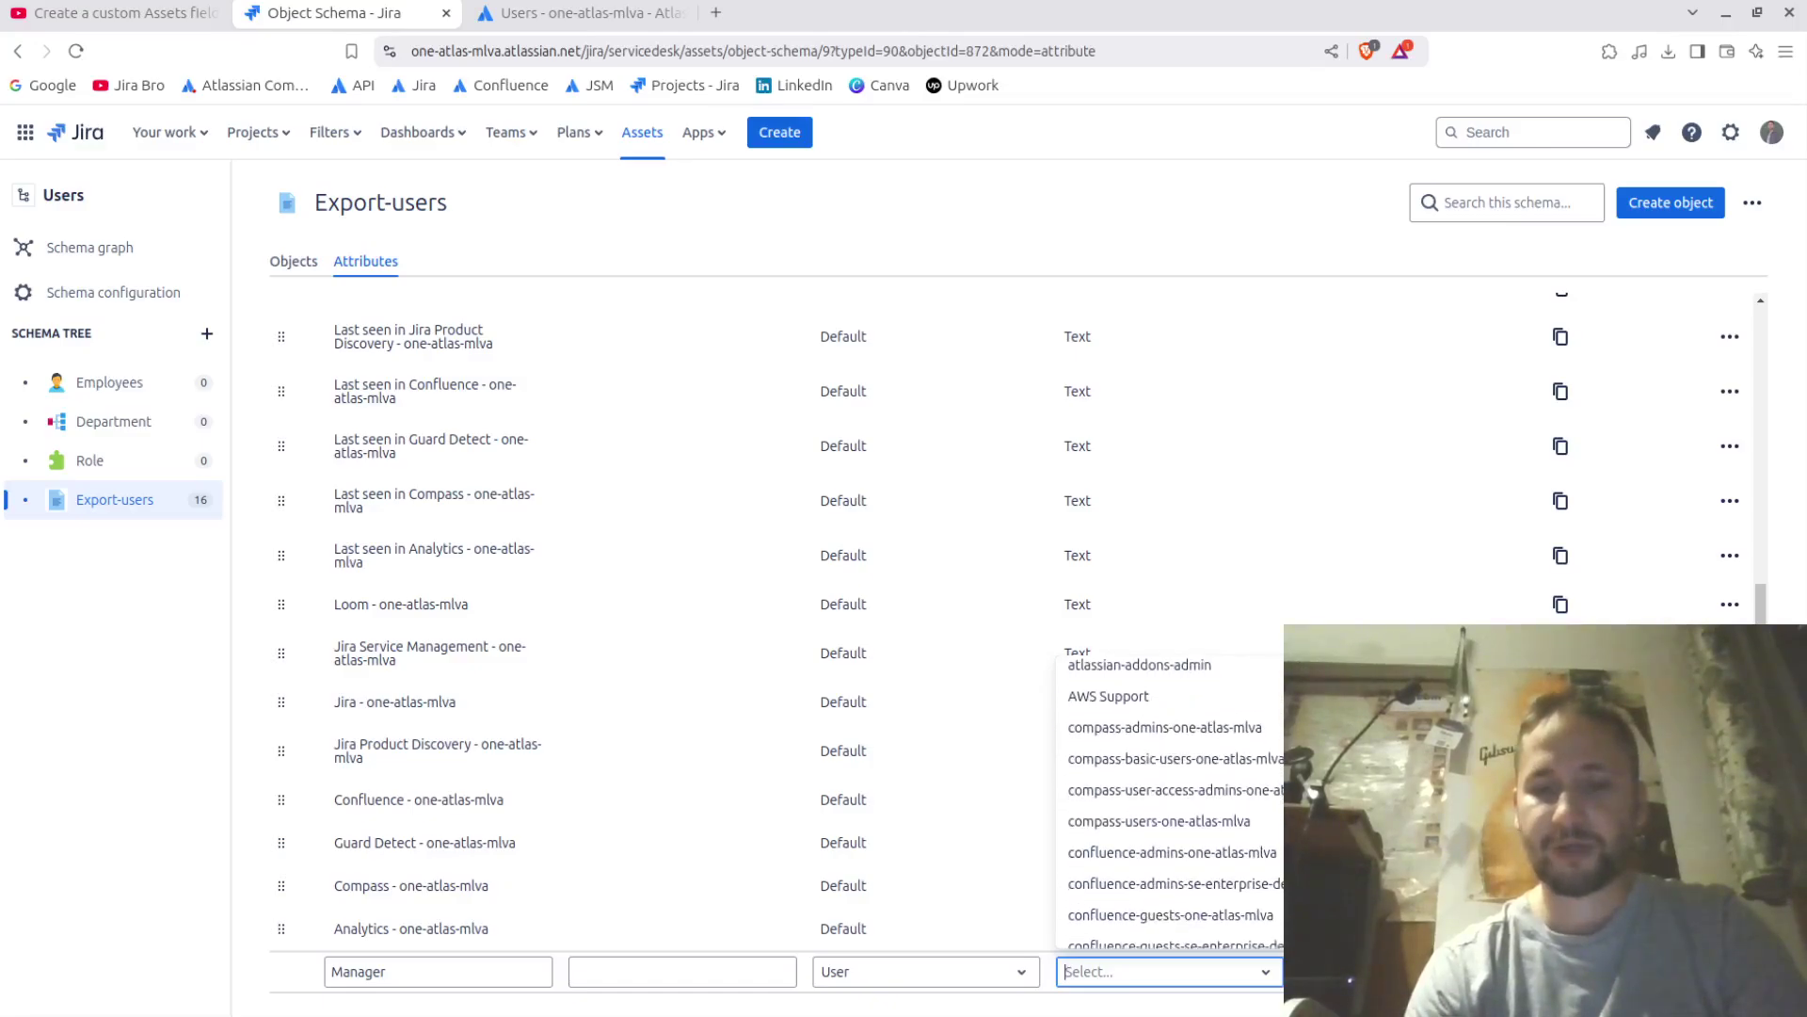
scroll(1167, 800, down, 2)
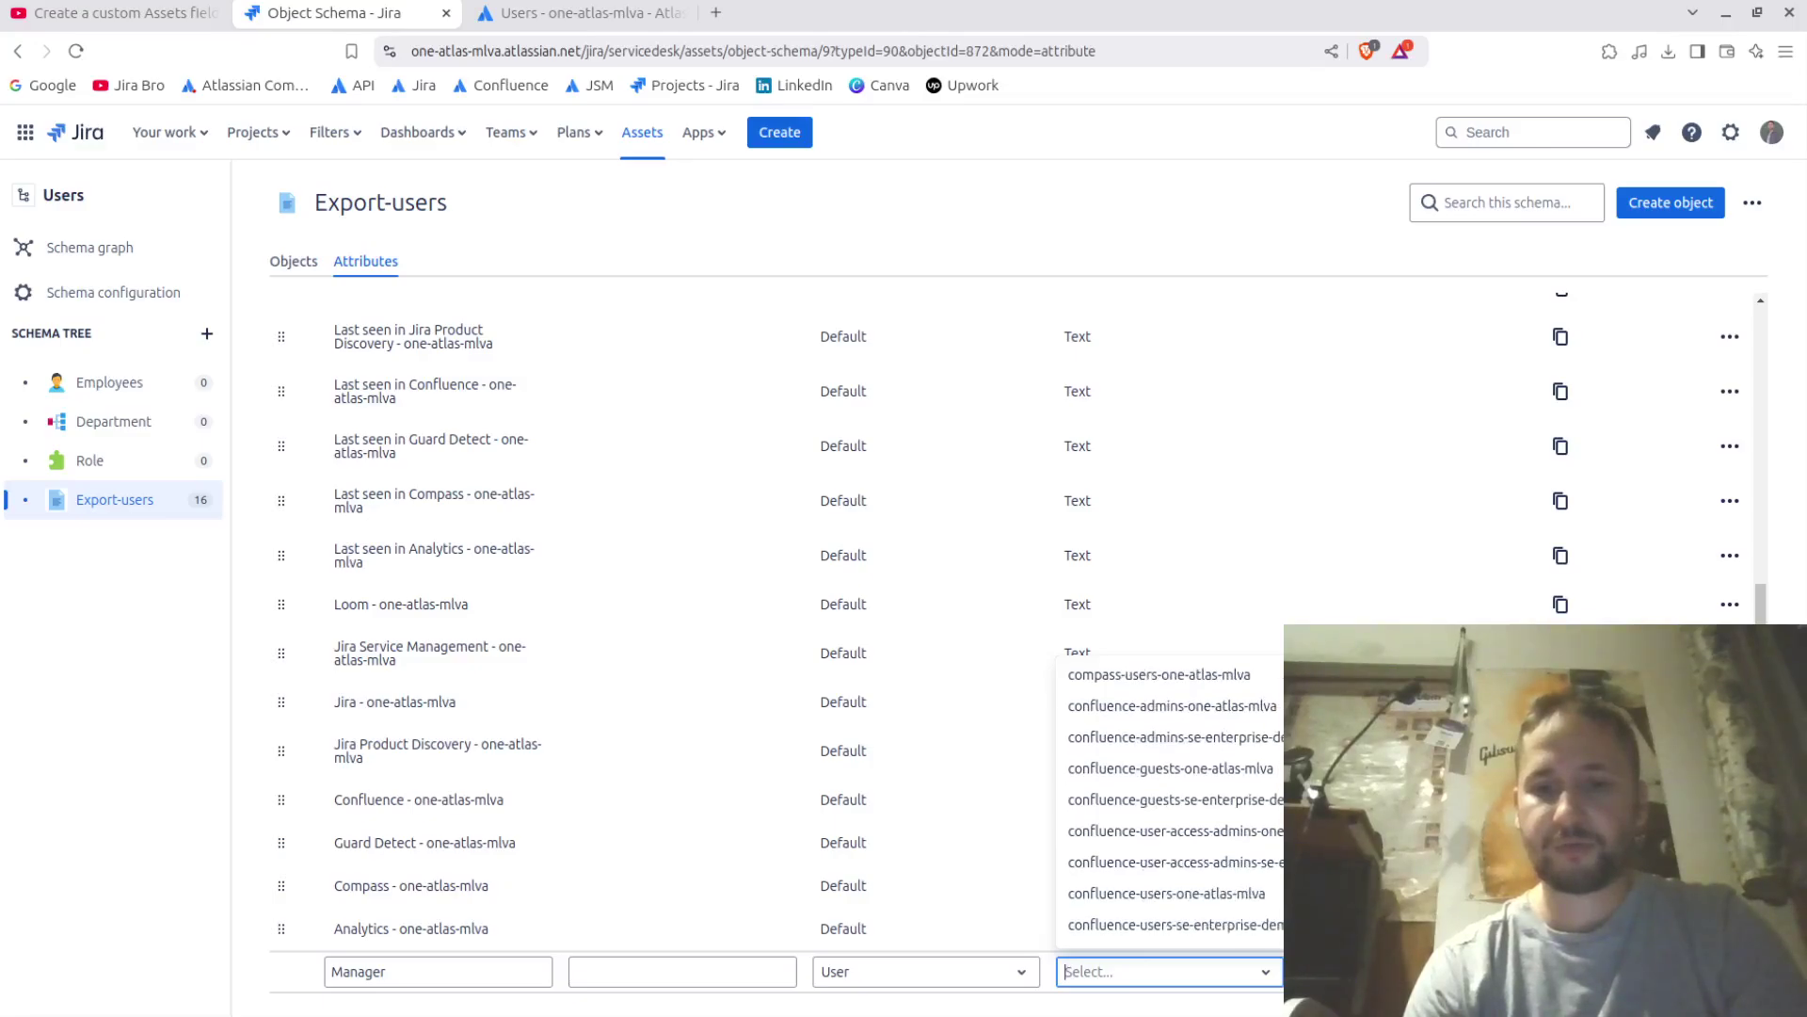
scroll(1167, 800, up, 3)
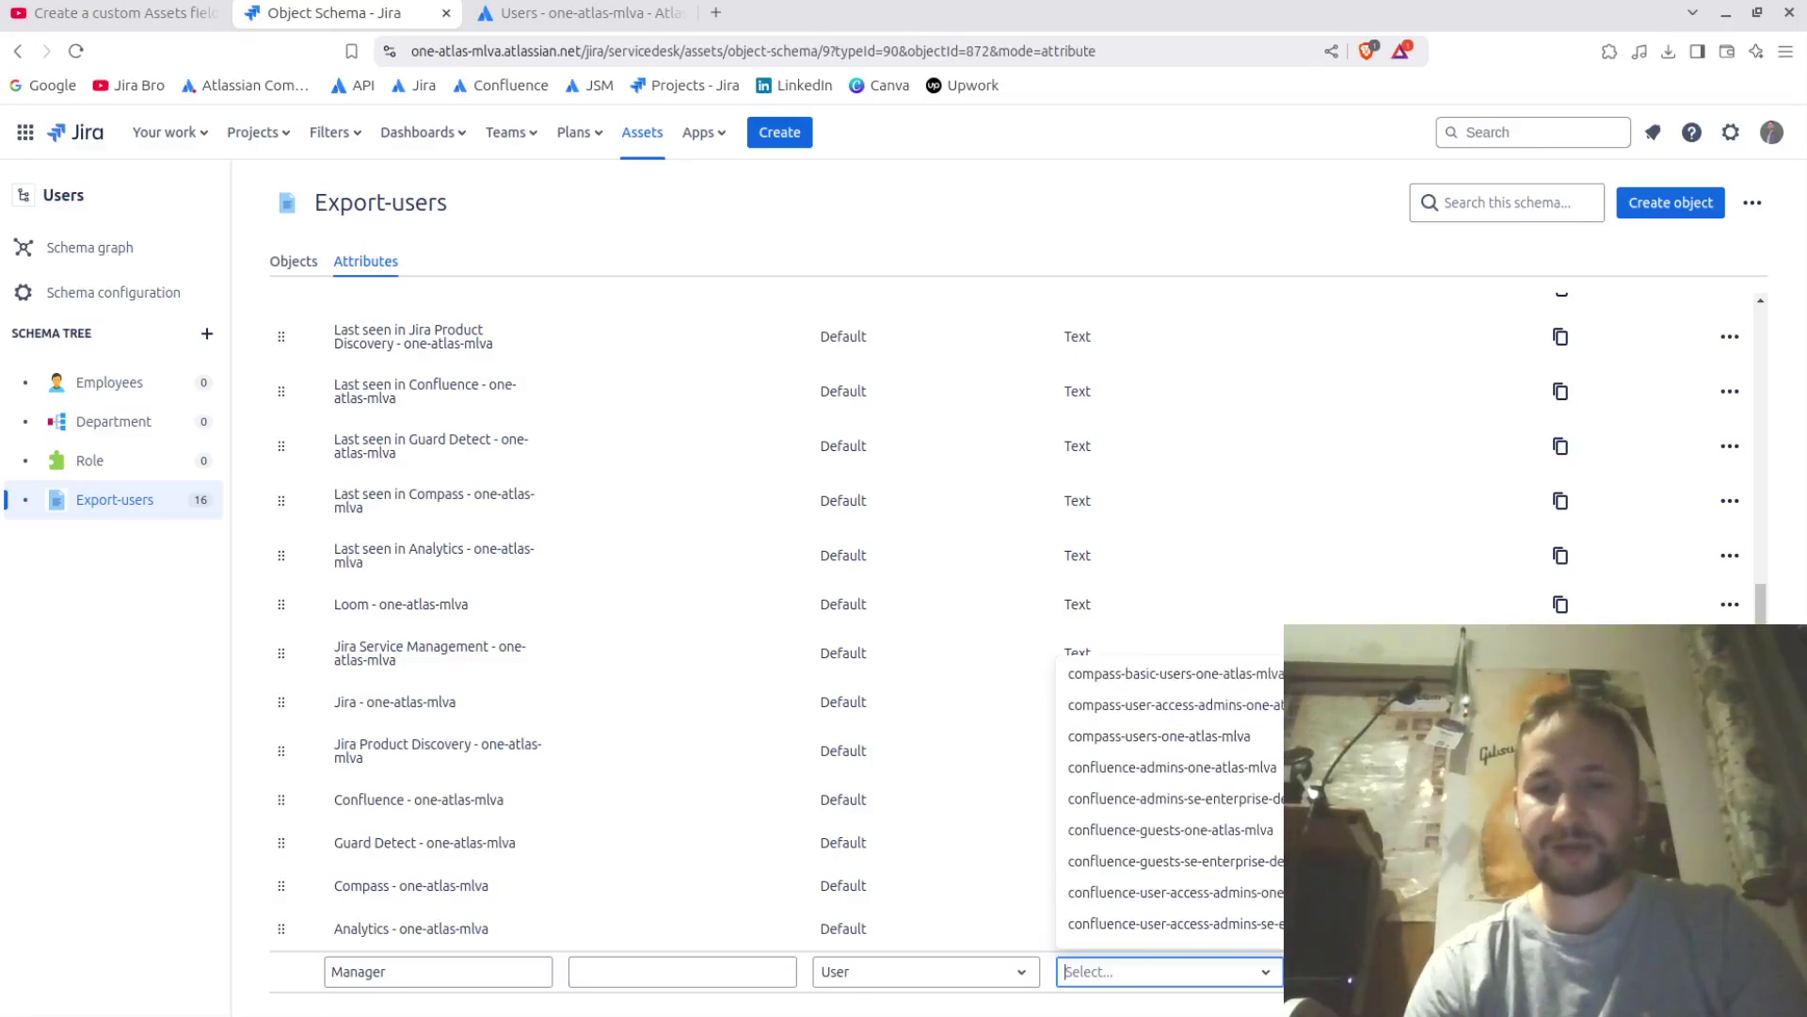
scroll(1167, 800, up, 2)
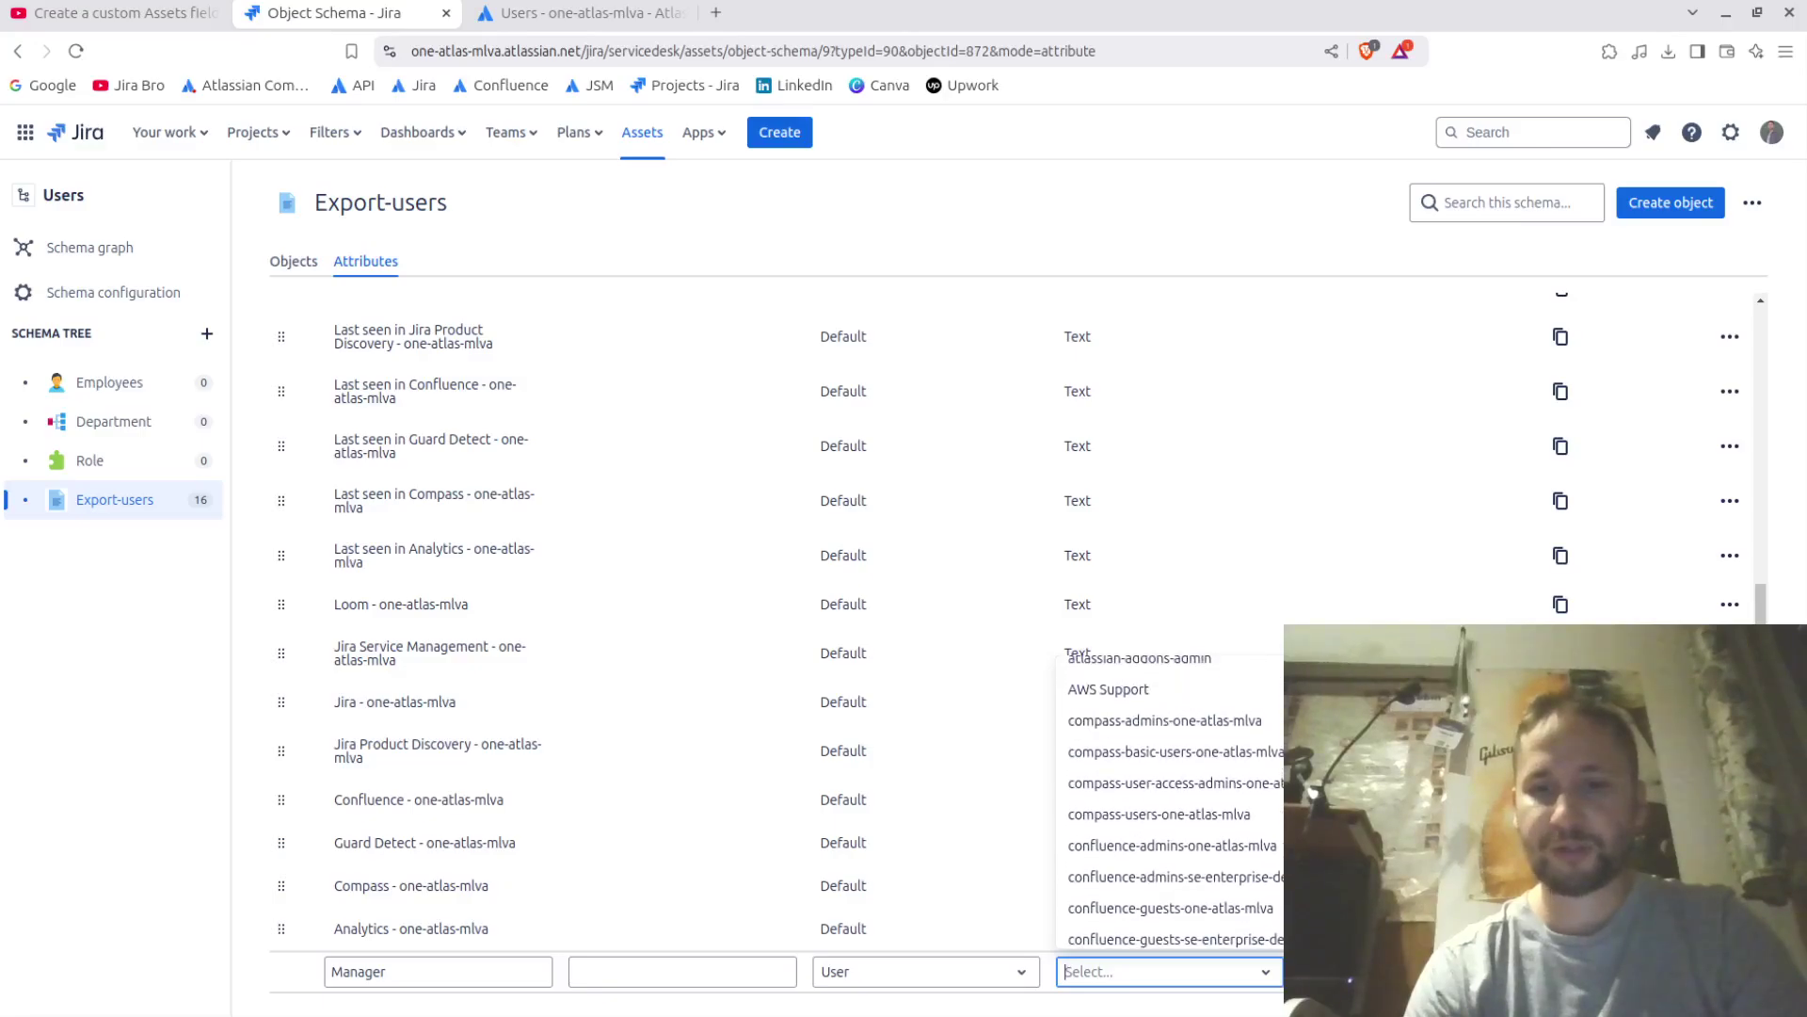
scroll(1167, 800, up, 1)
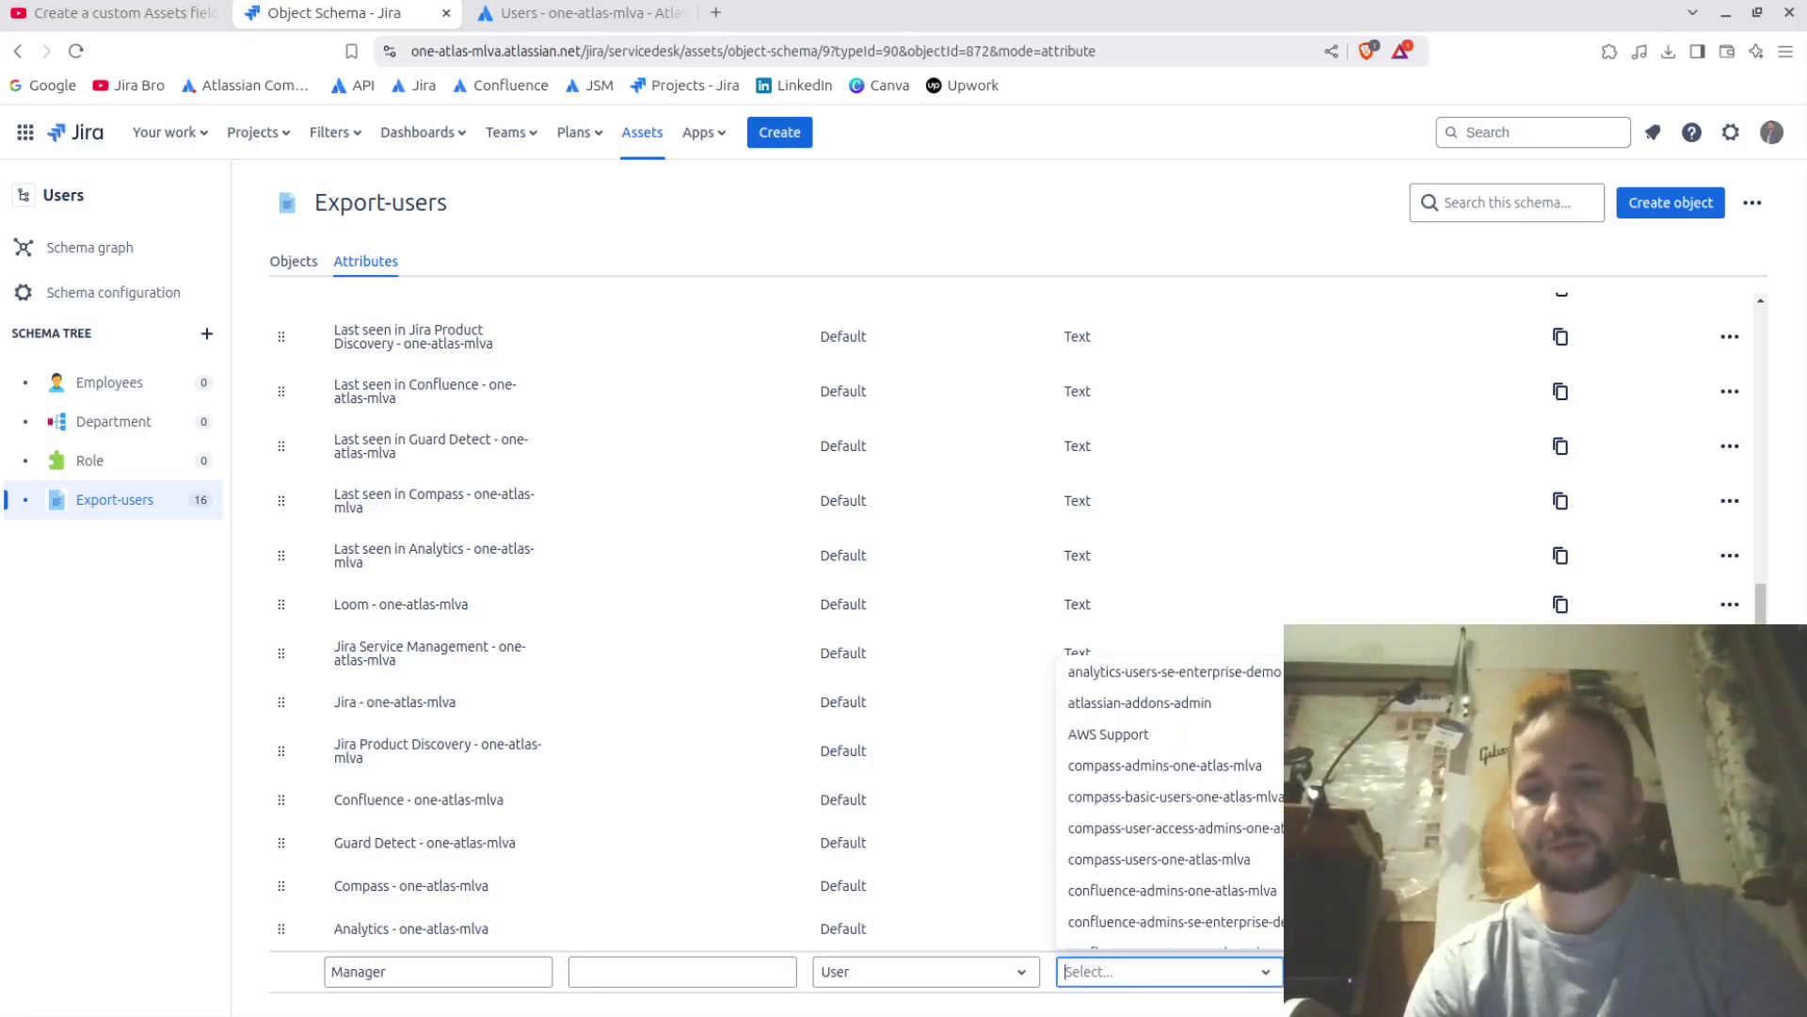
scroll(1167, 772, up, 3)
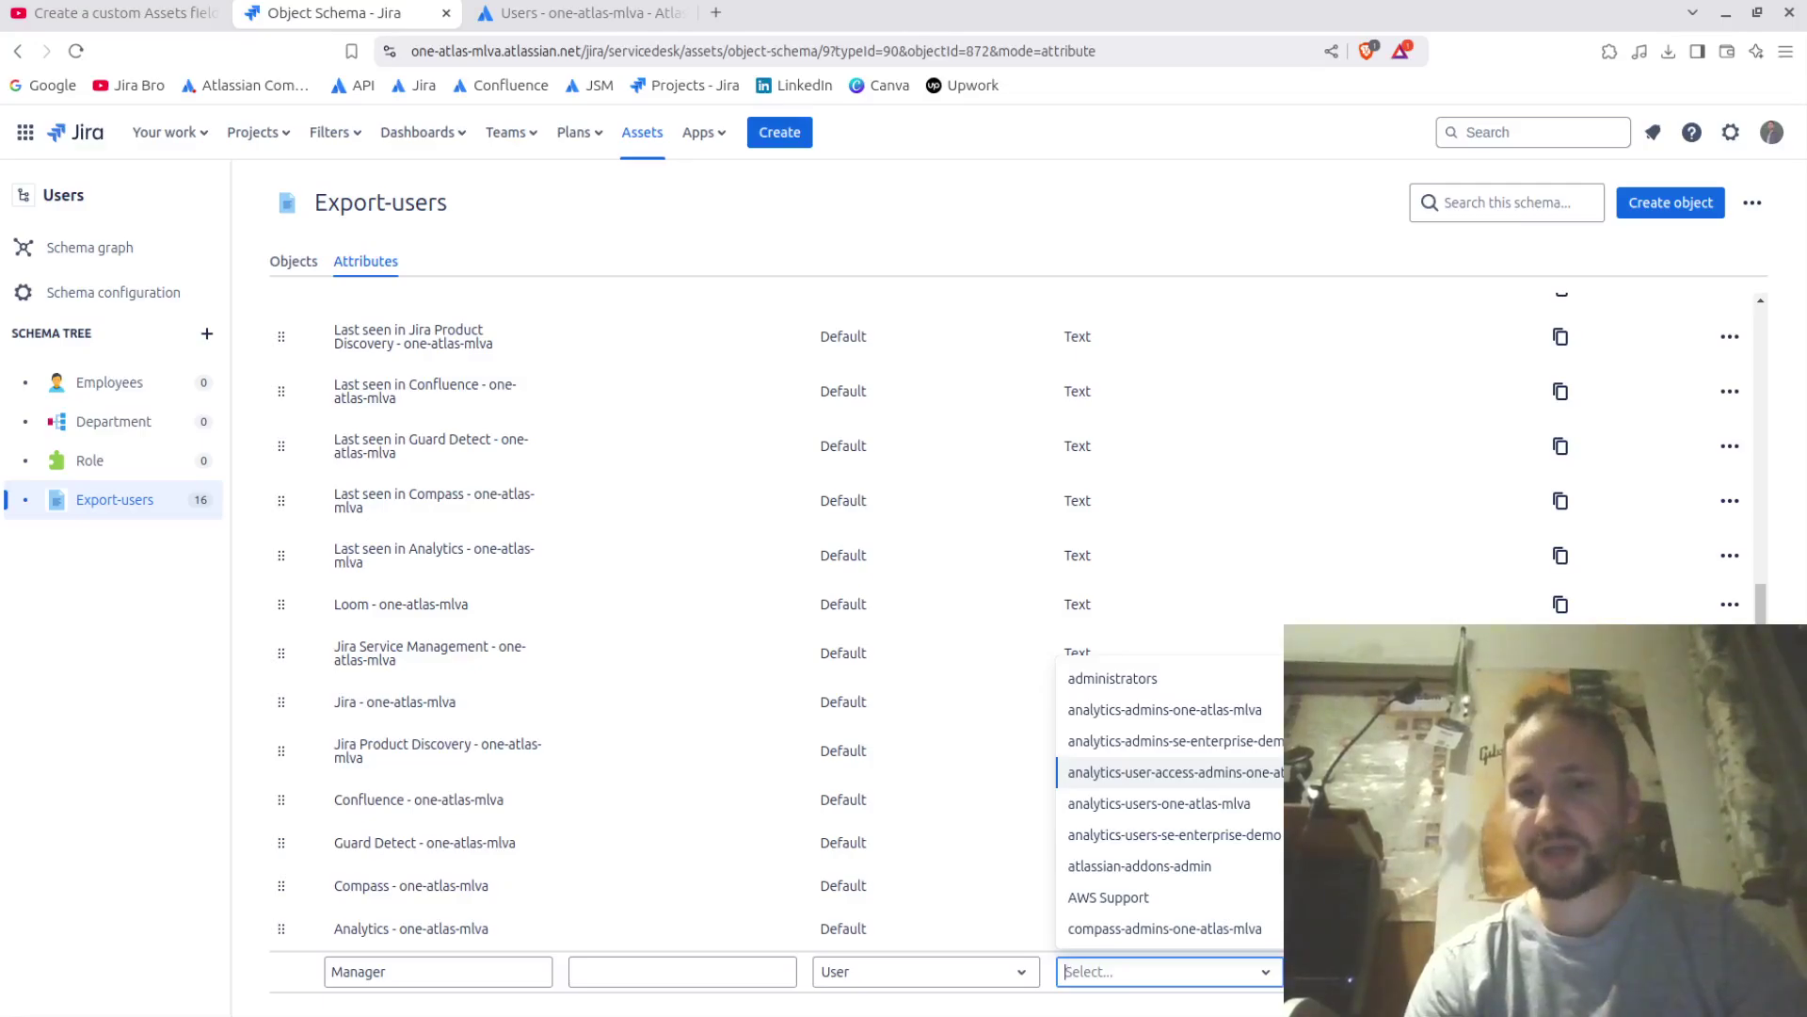
scroll(1167, 800, down, 1)
scroll(1167, 800, down, 3)
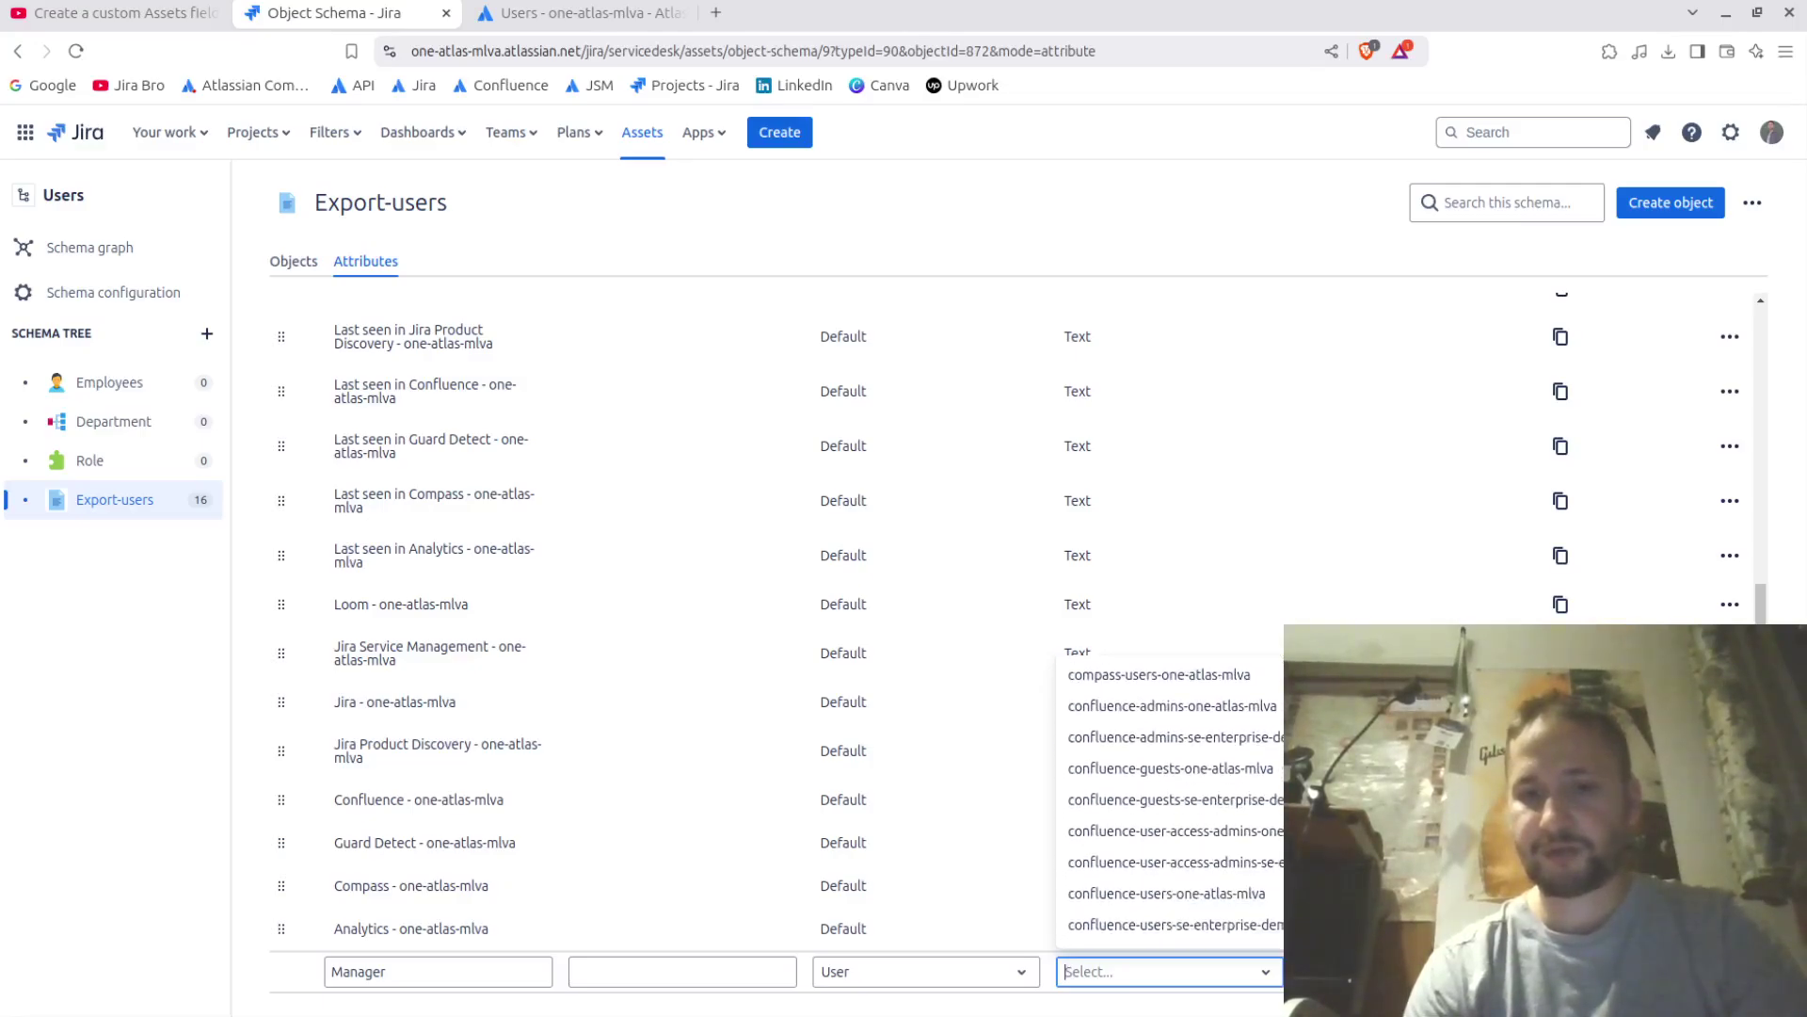
scroll(1168, 772, up, 3)
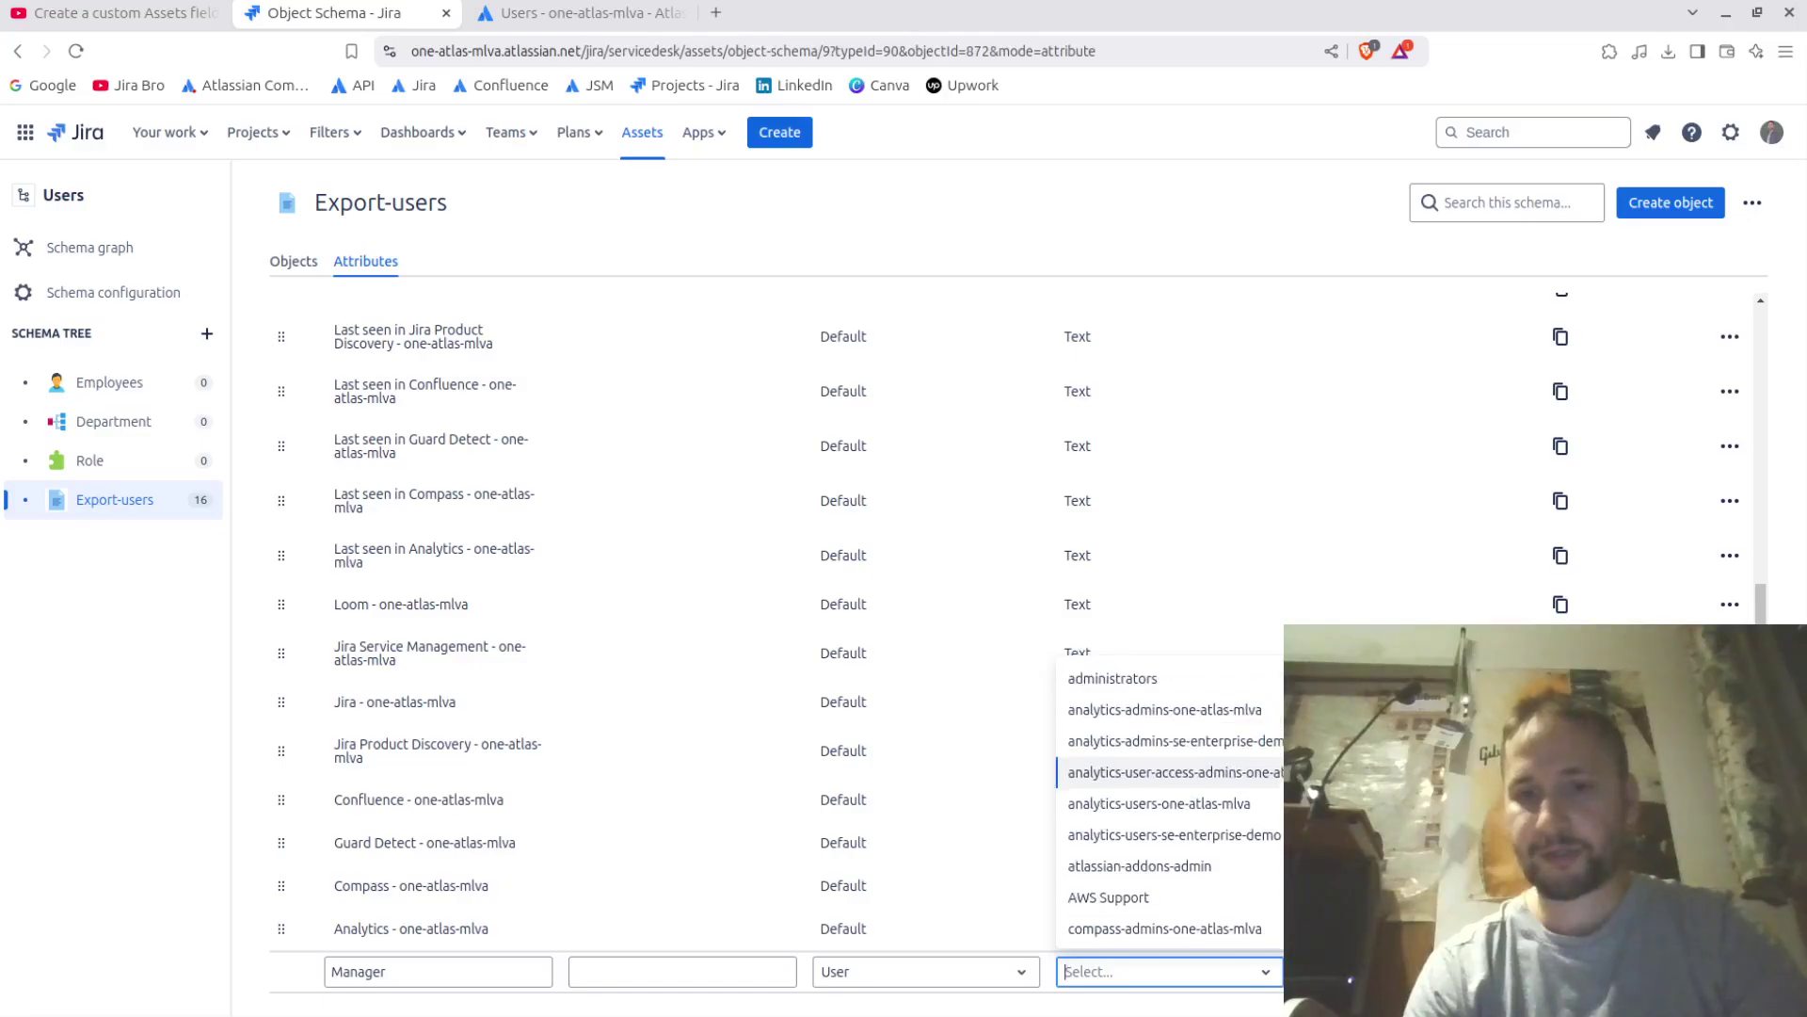
scroll(1167, 772, down, 3)
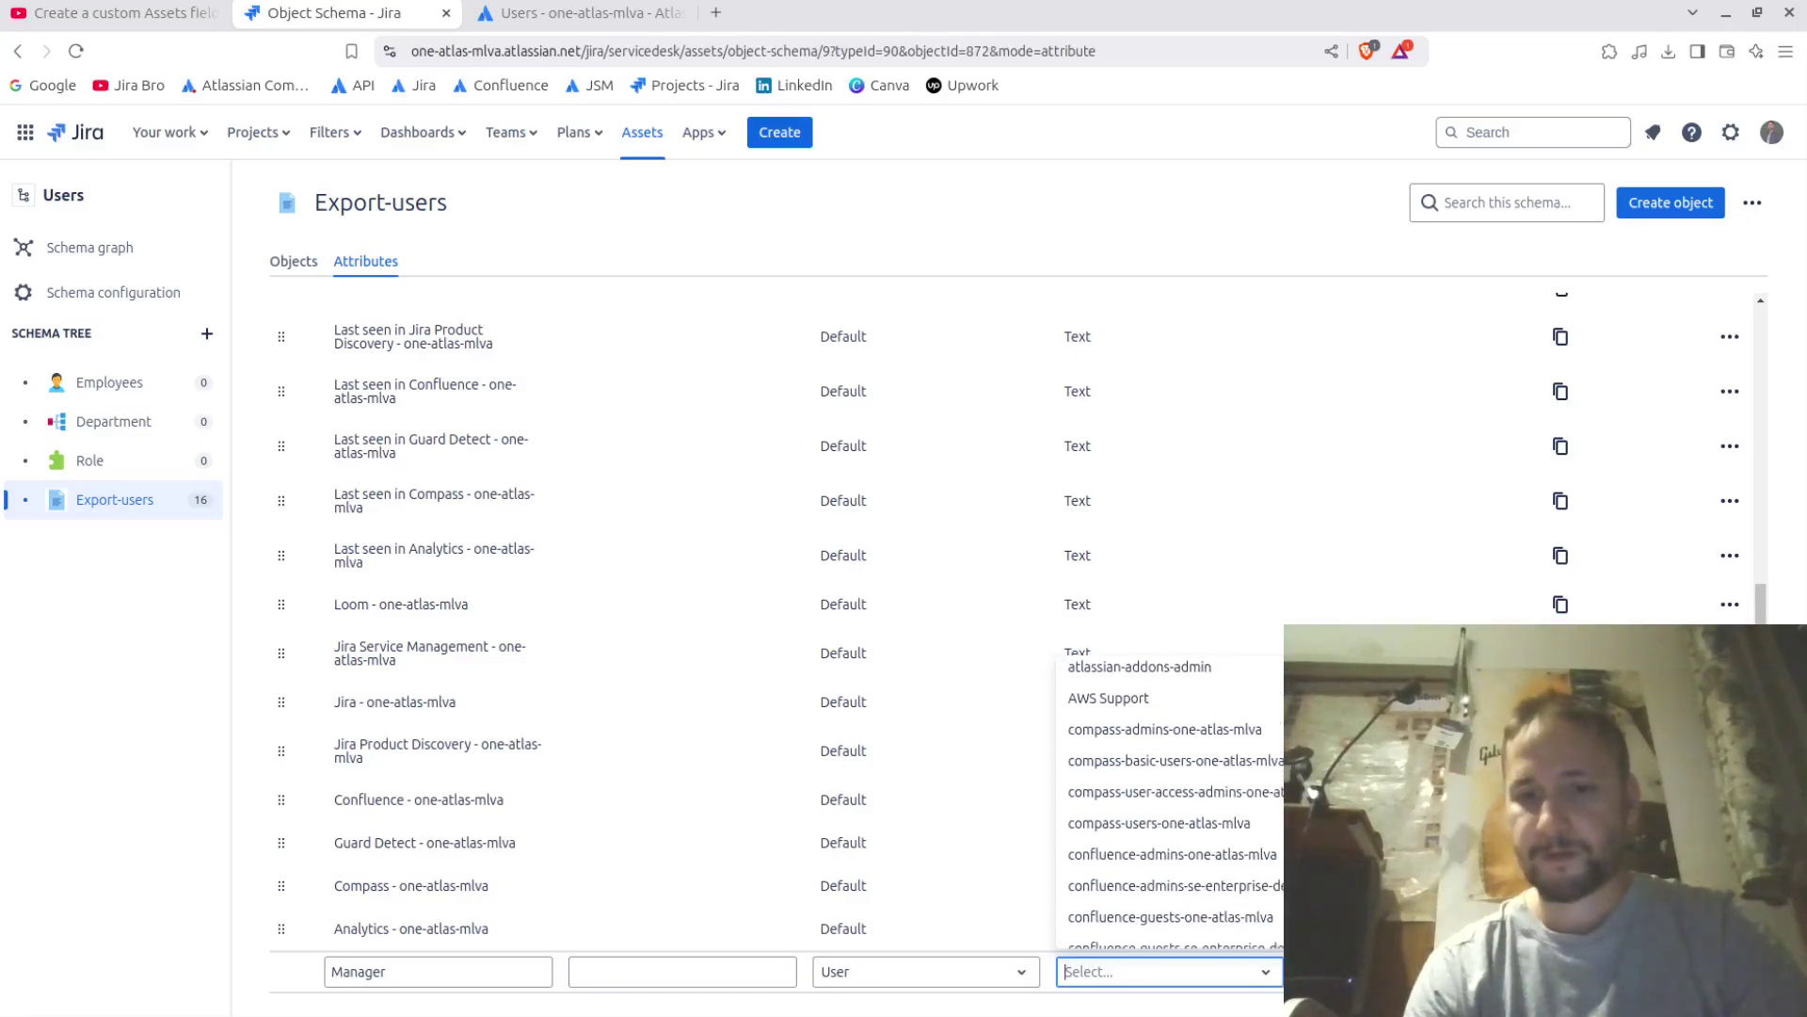
scroll(1167, 800, down, 1)
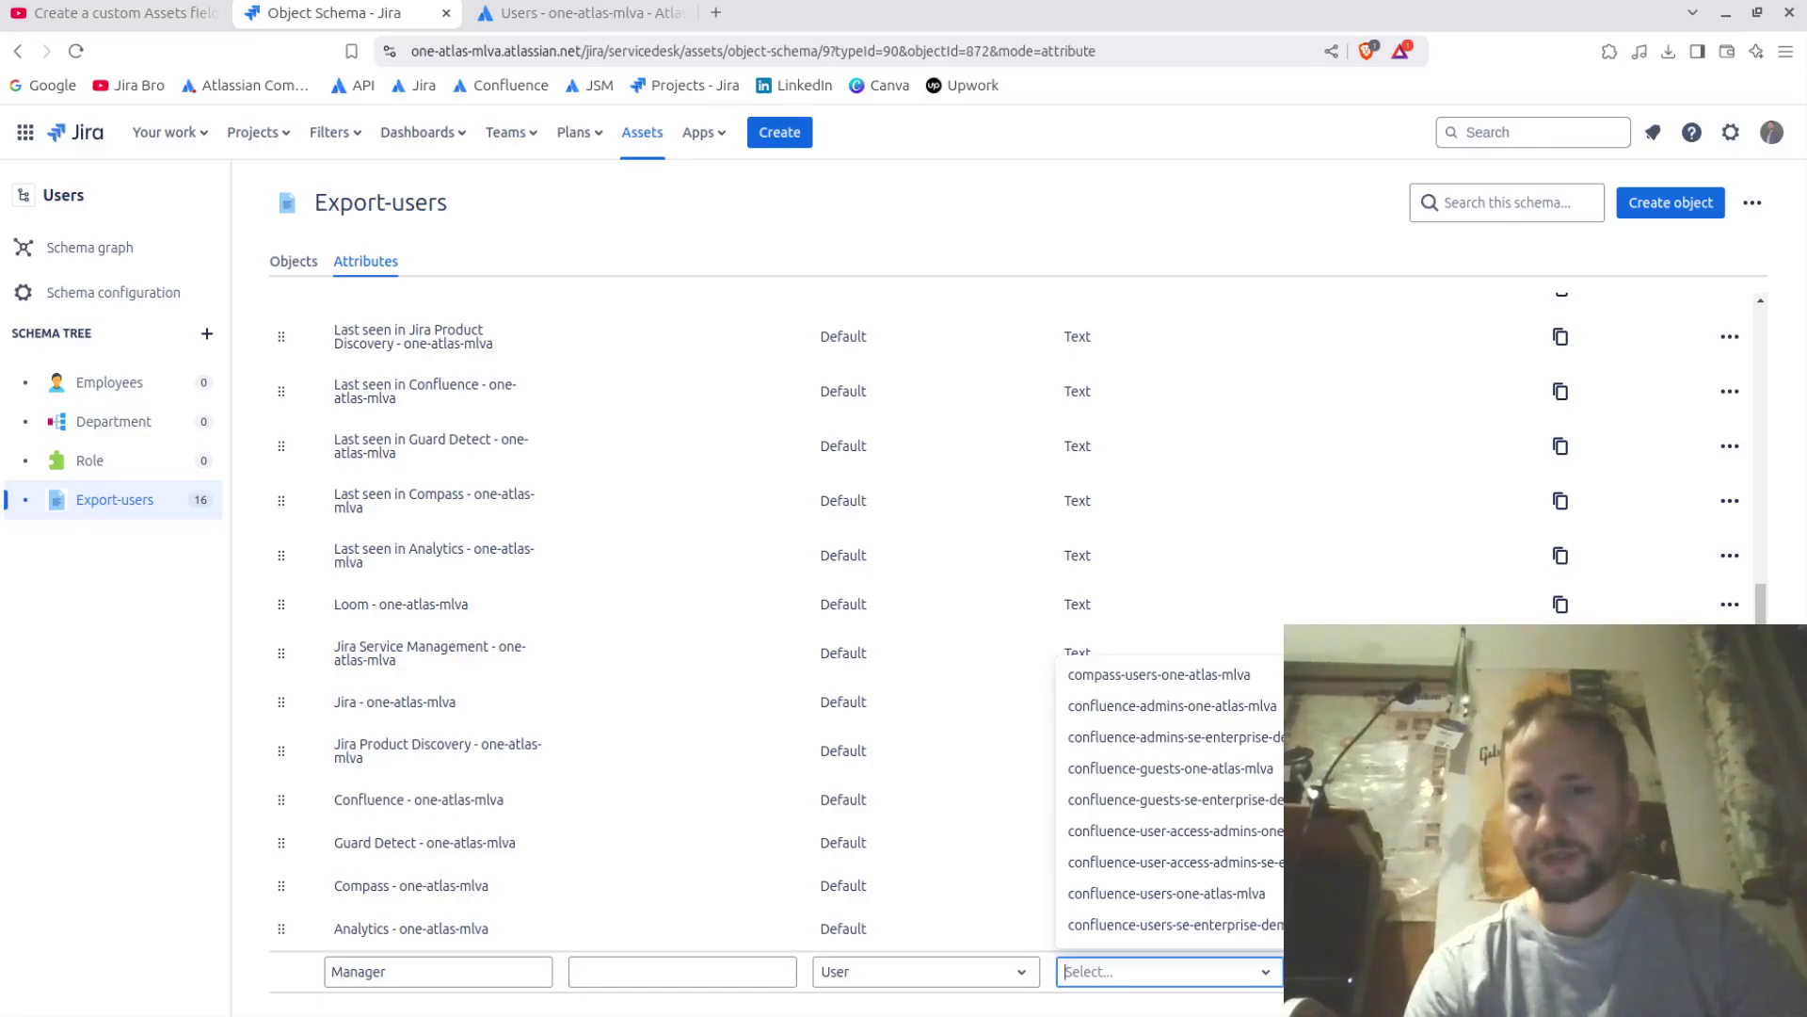
Step: Filter groups by 'jira', restrict Manager to jira-users-one-atlas-mlva, and save the attribute
text(j)
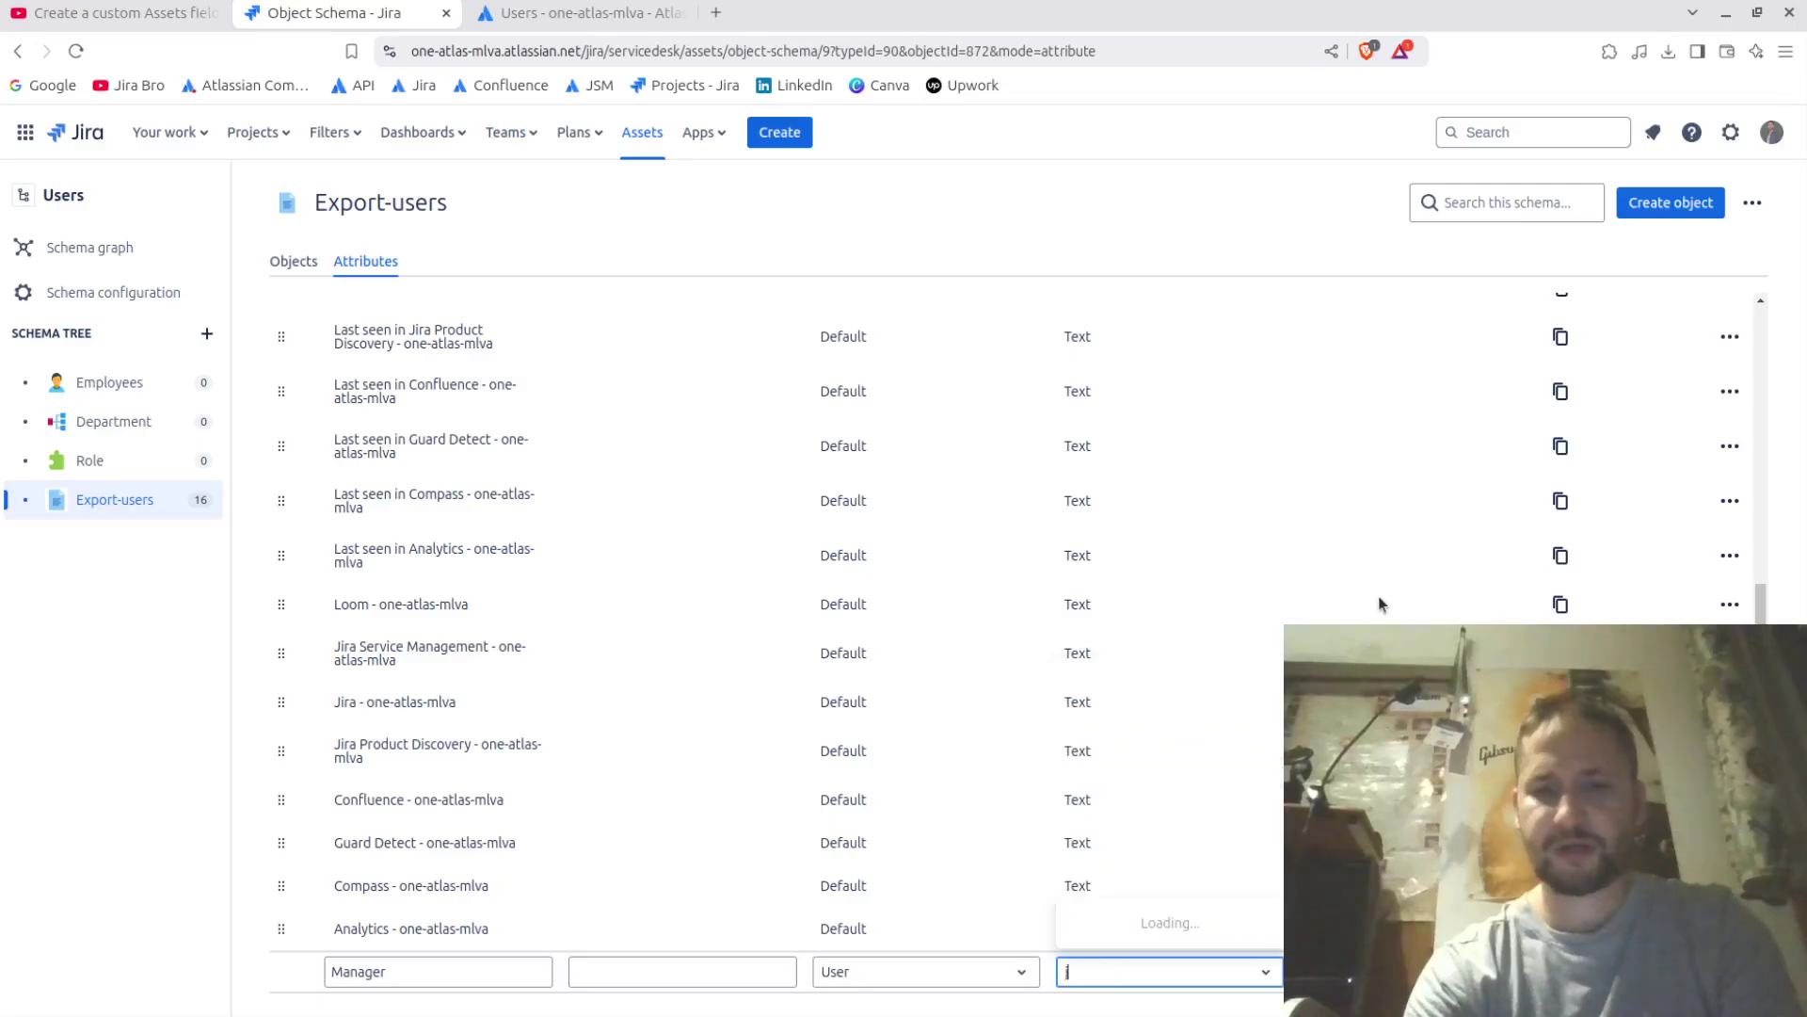
text(ira)
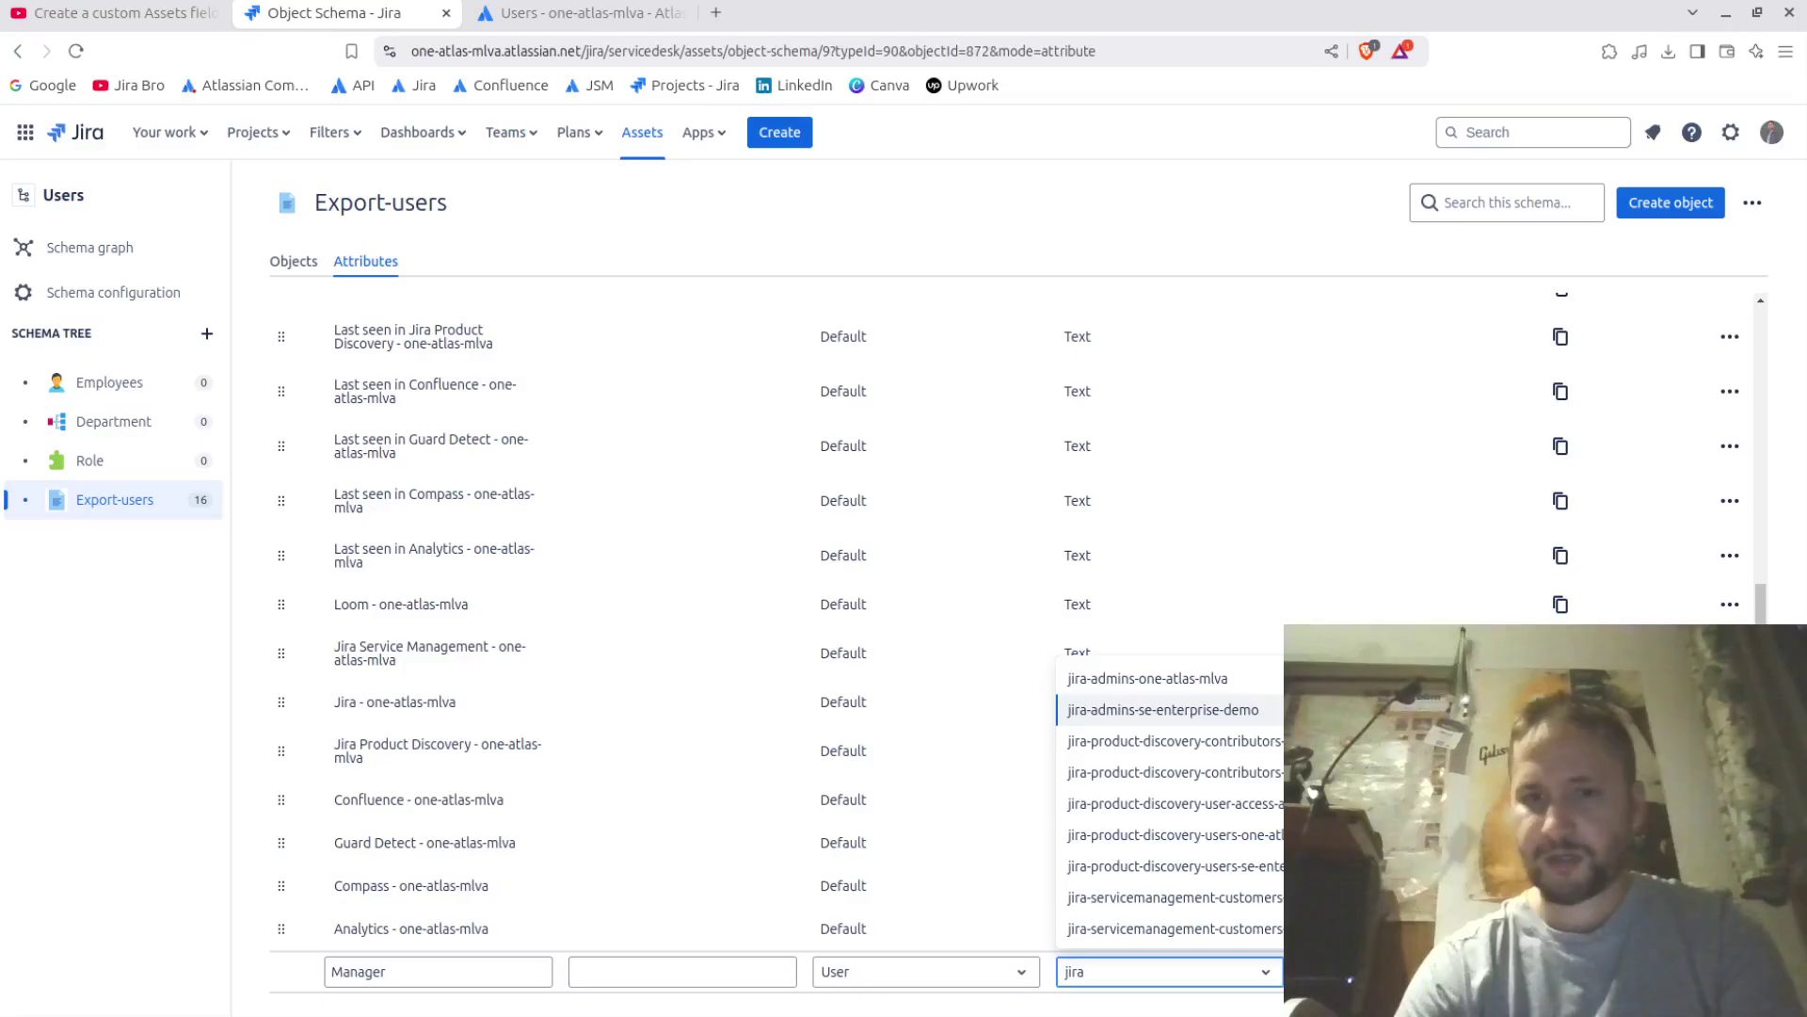
scroll(1170, 800, down, 3)
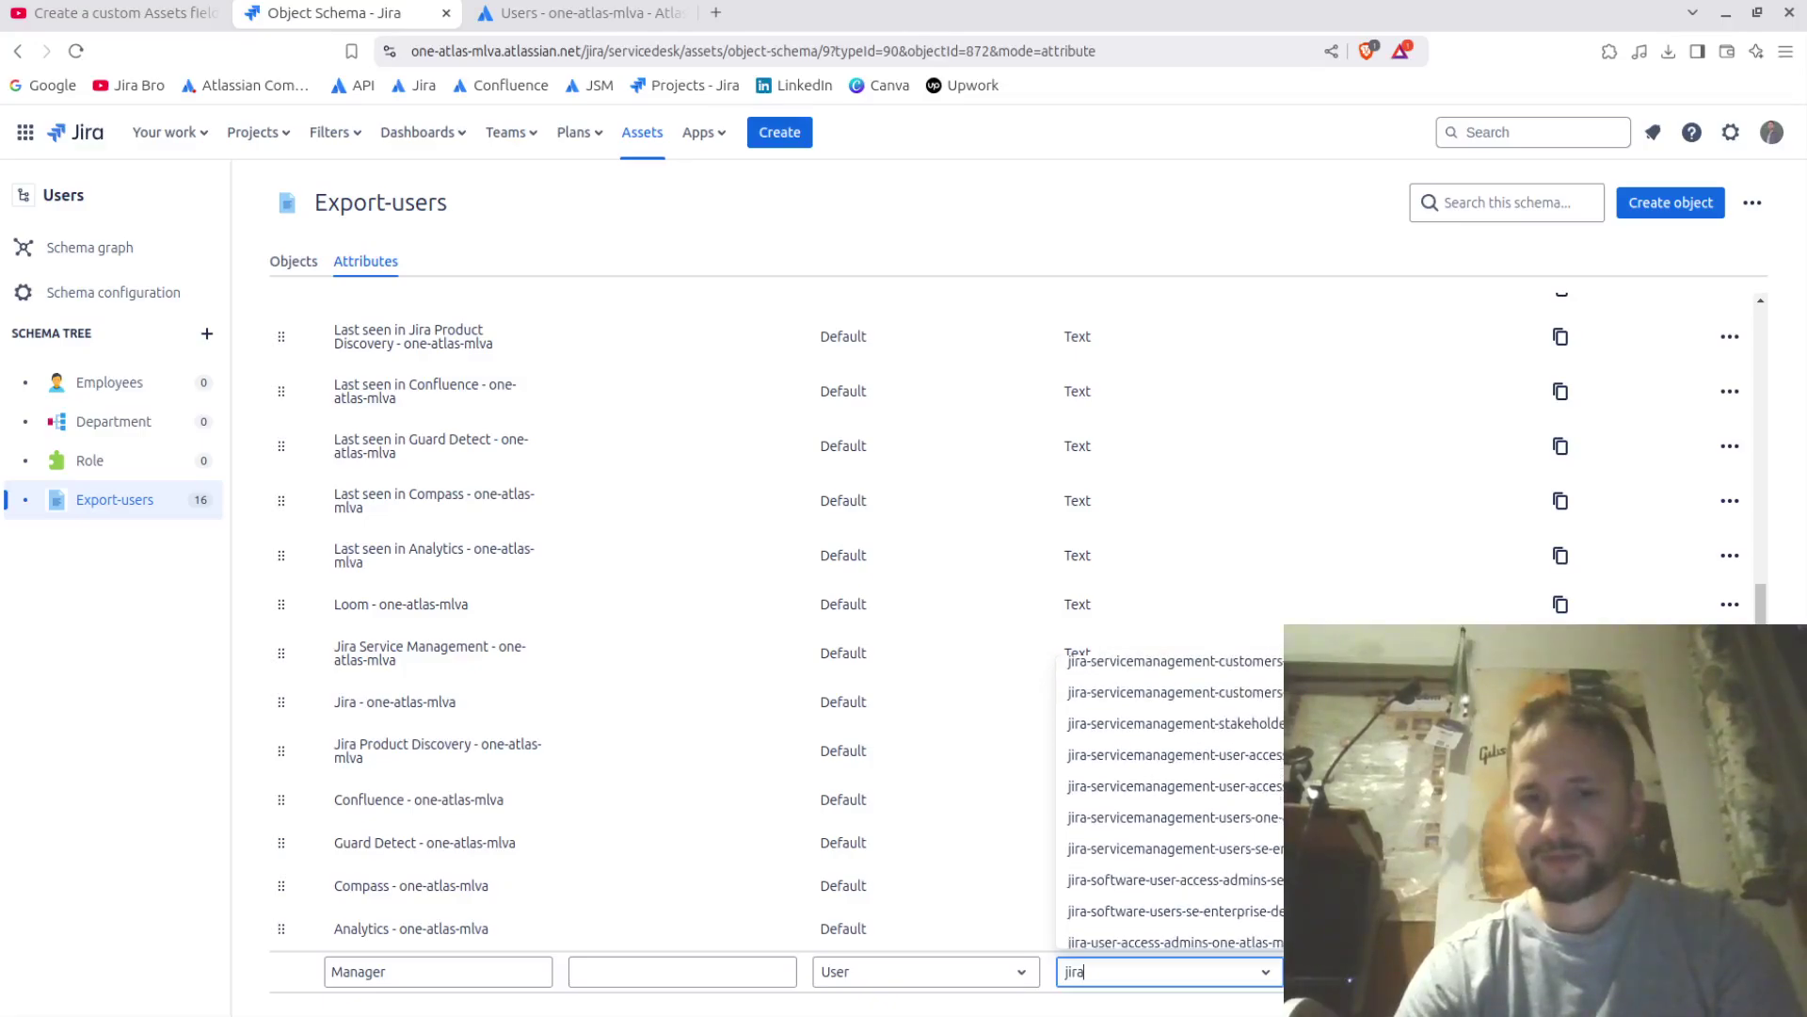
scroll(1170, 800, down, 2)
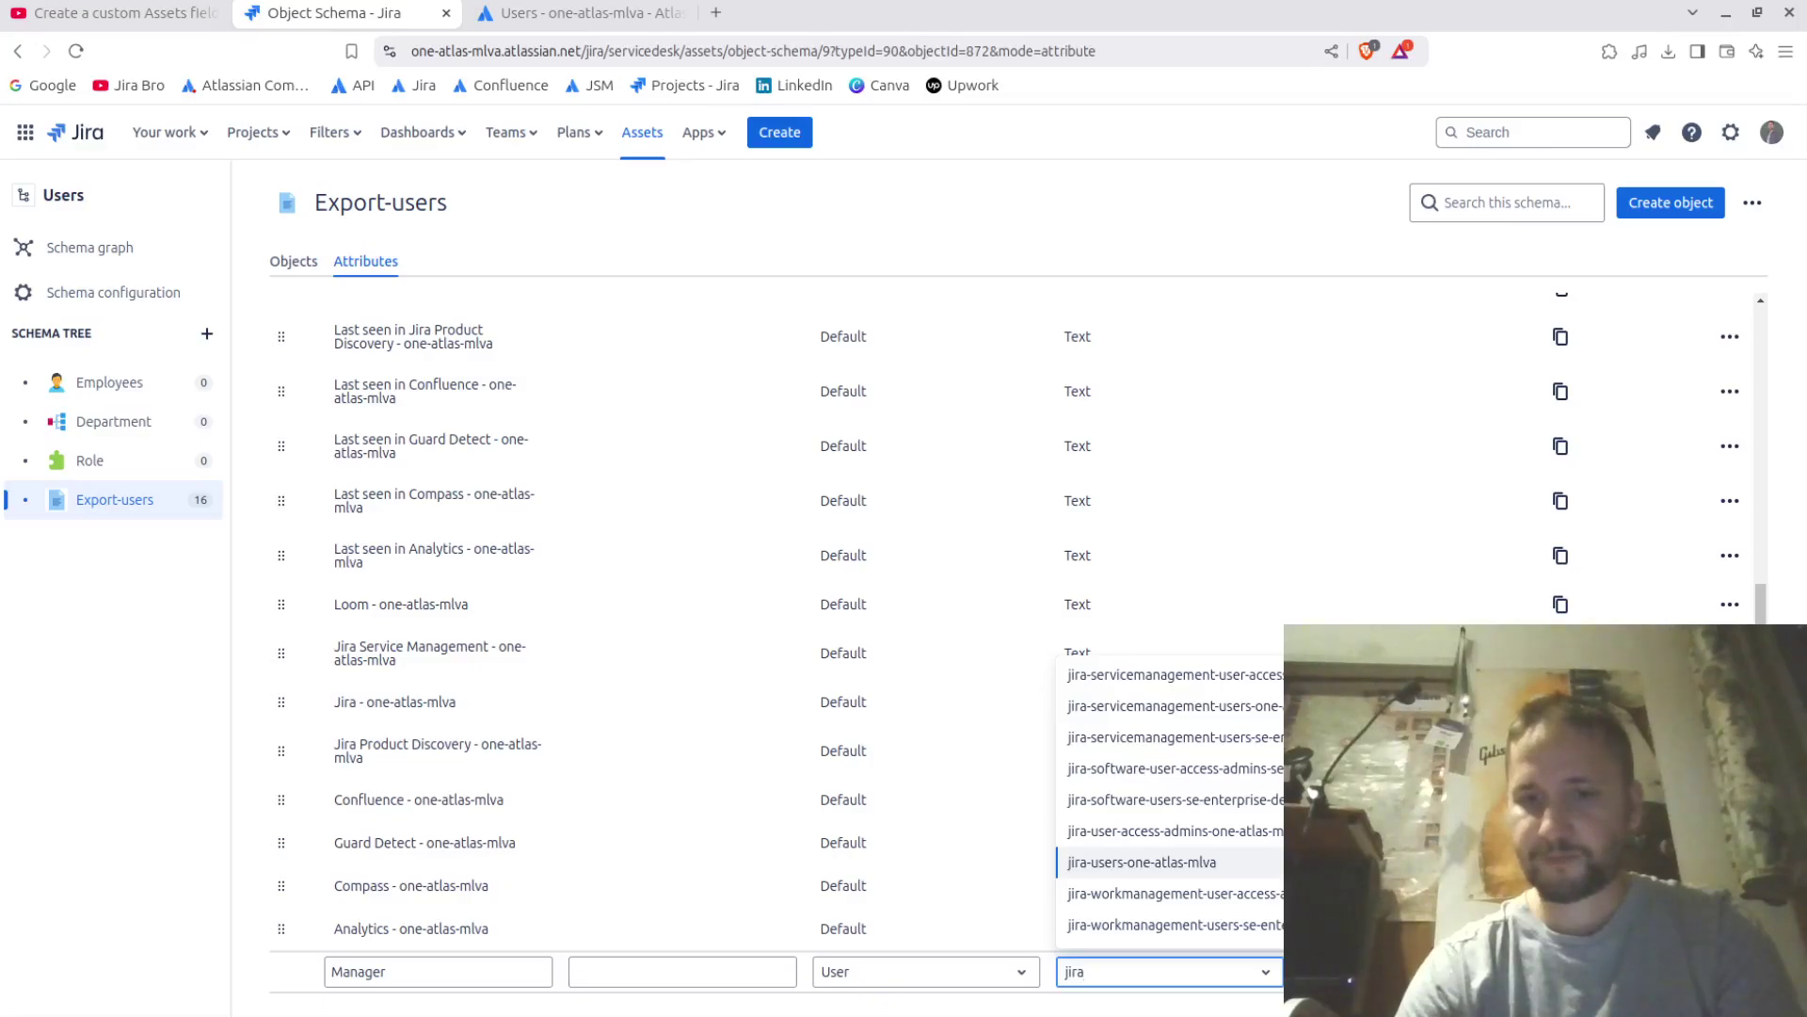
click(1142, 861)
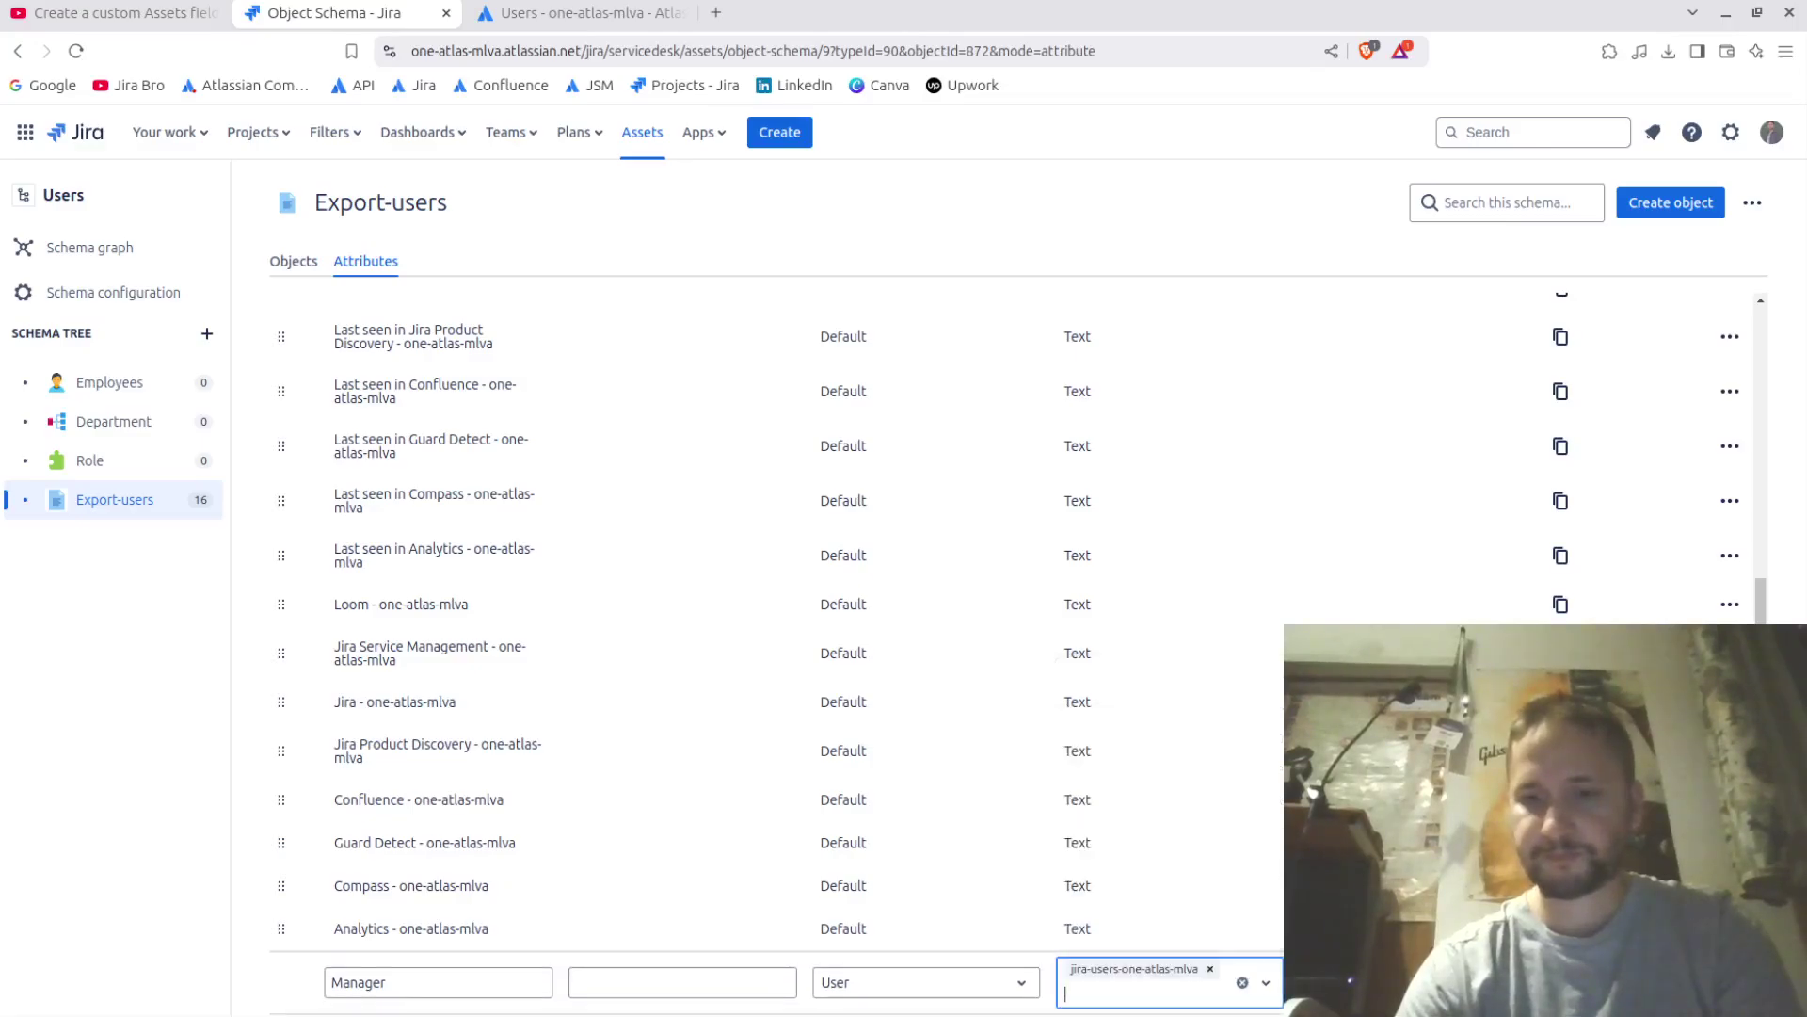
key(Tab)
key(Return)
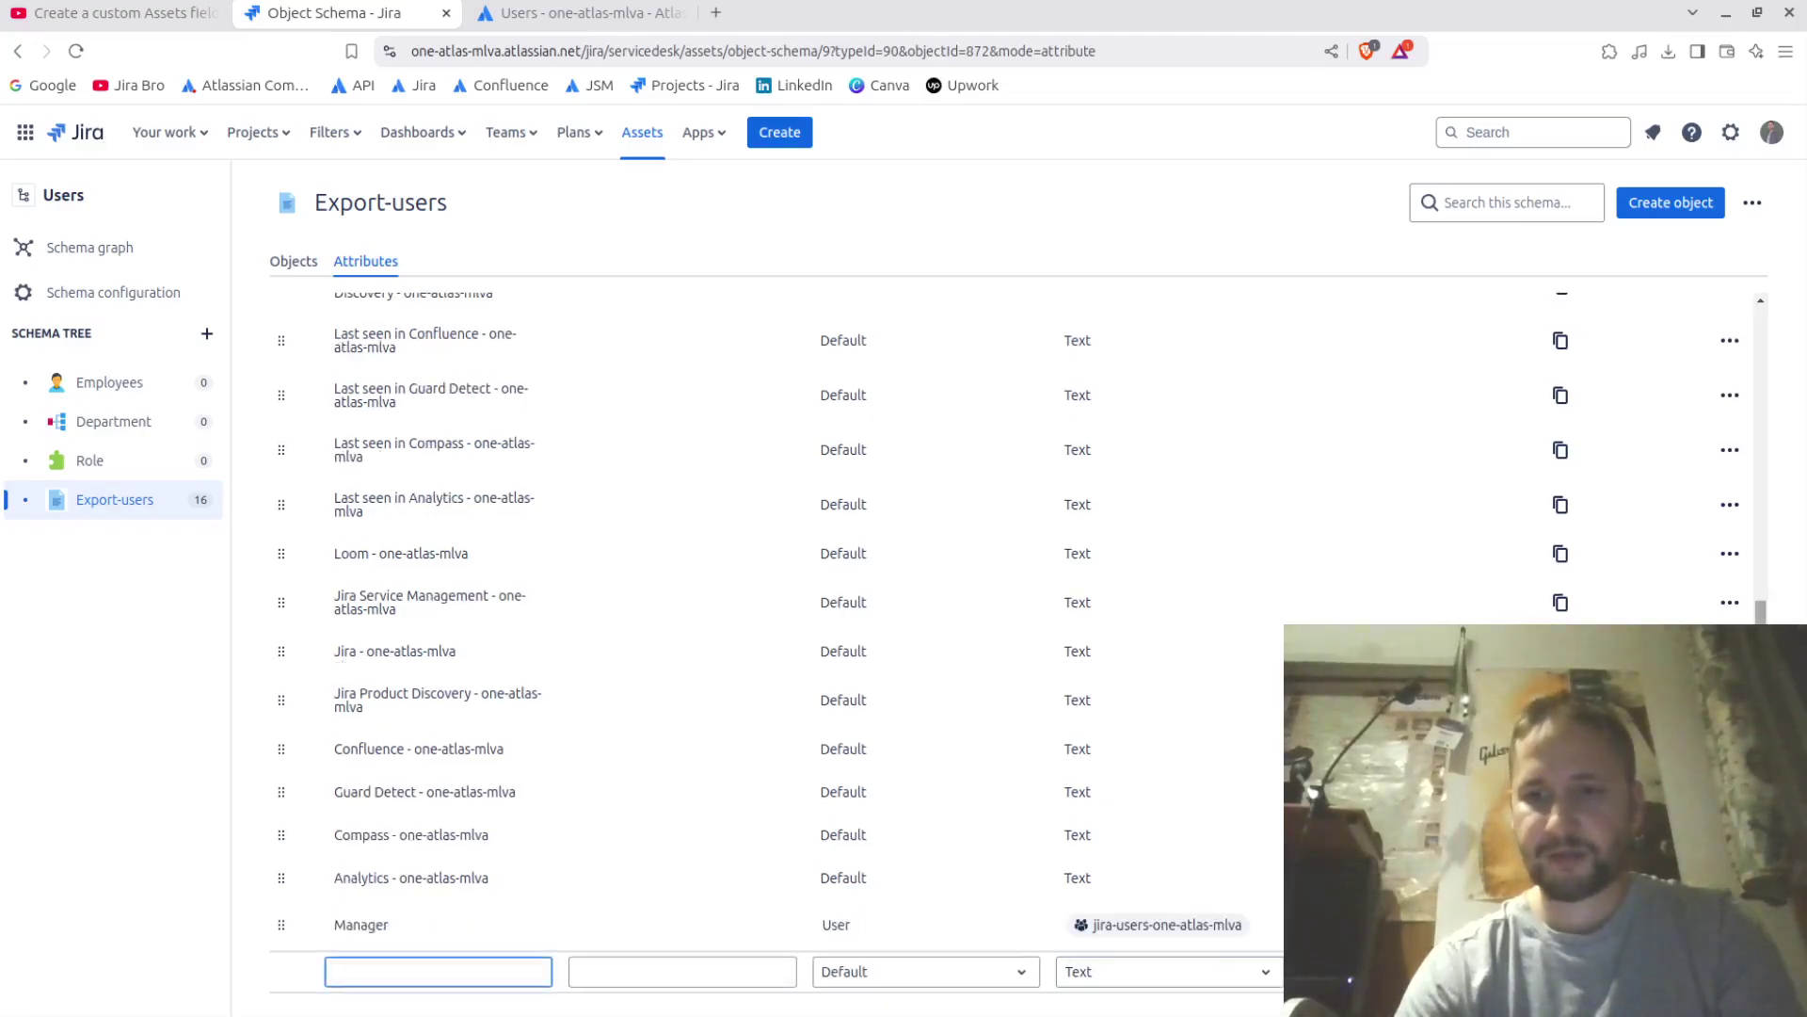
scroll(1747, 403, up, 15)
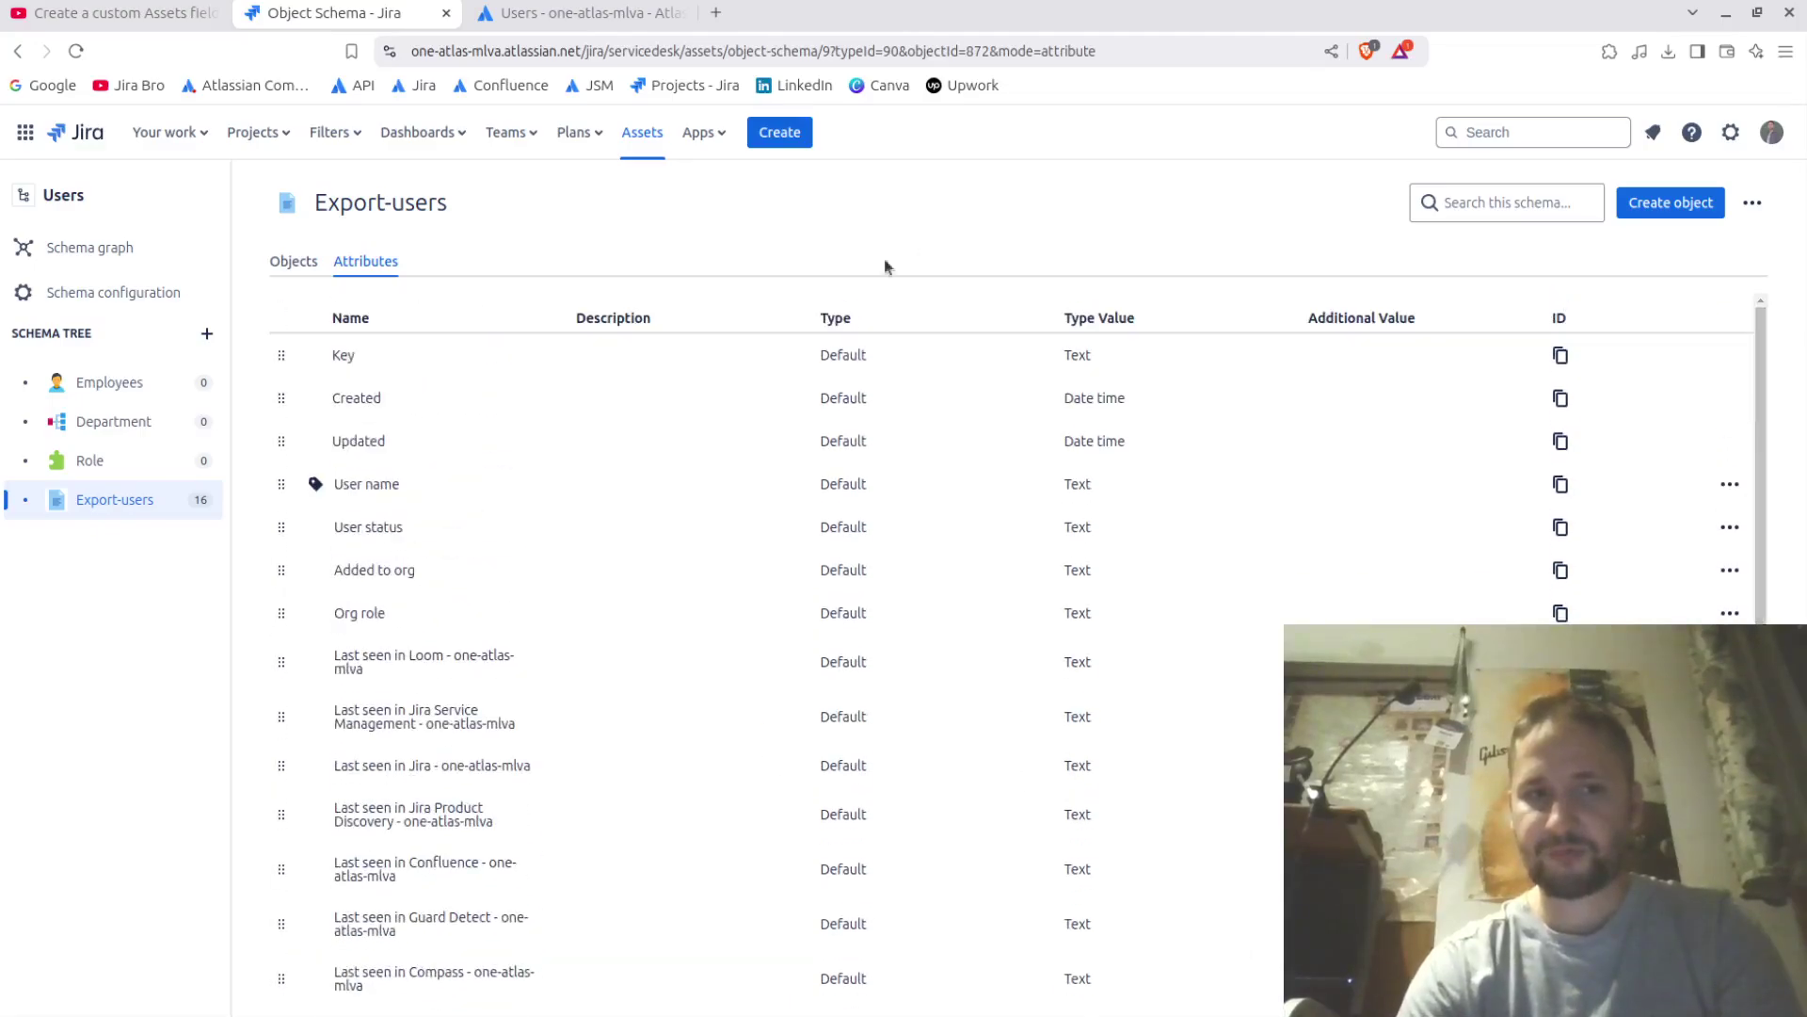
Step: In the Objects view, set the user object's Manager to the manager's name and save it
click(292, 268)
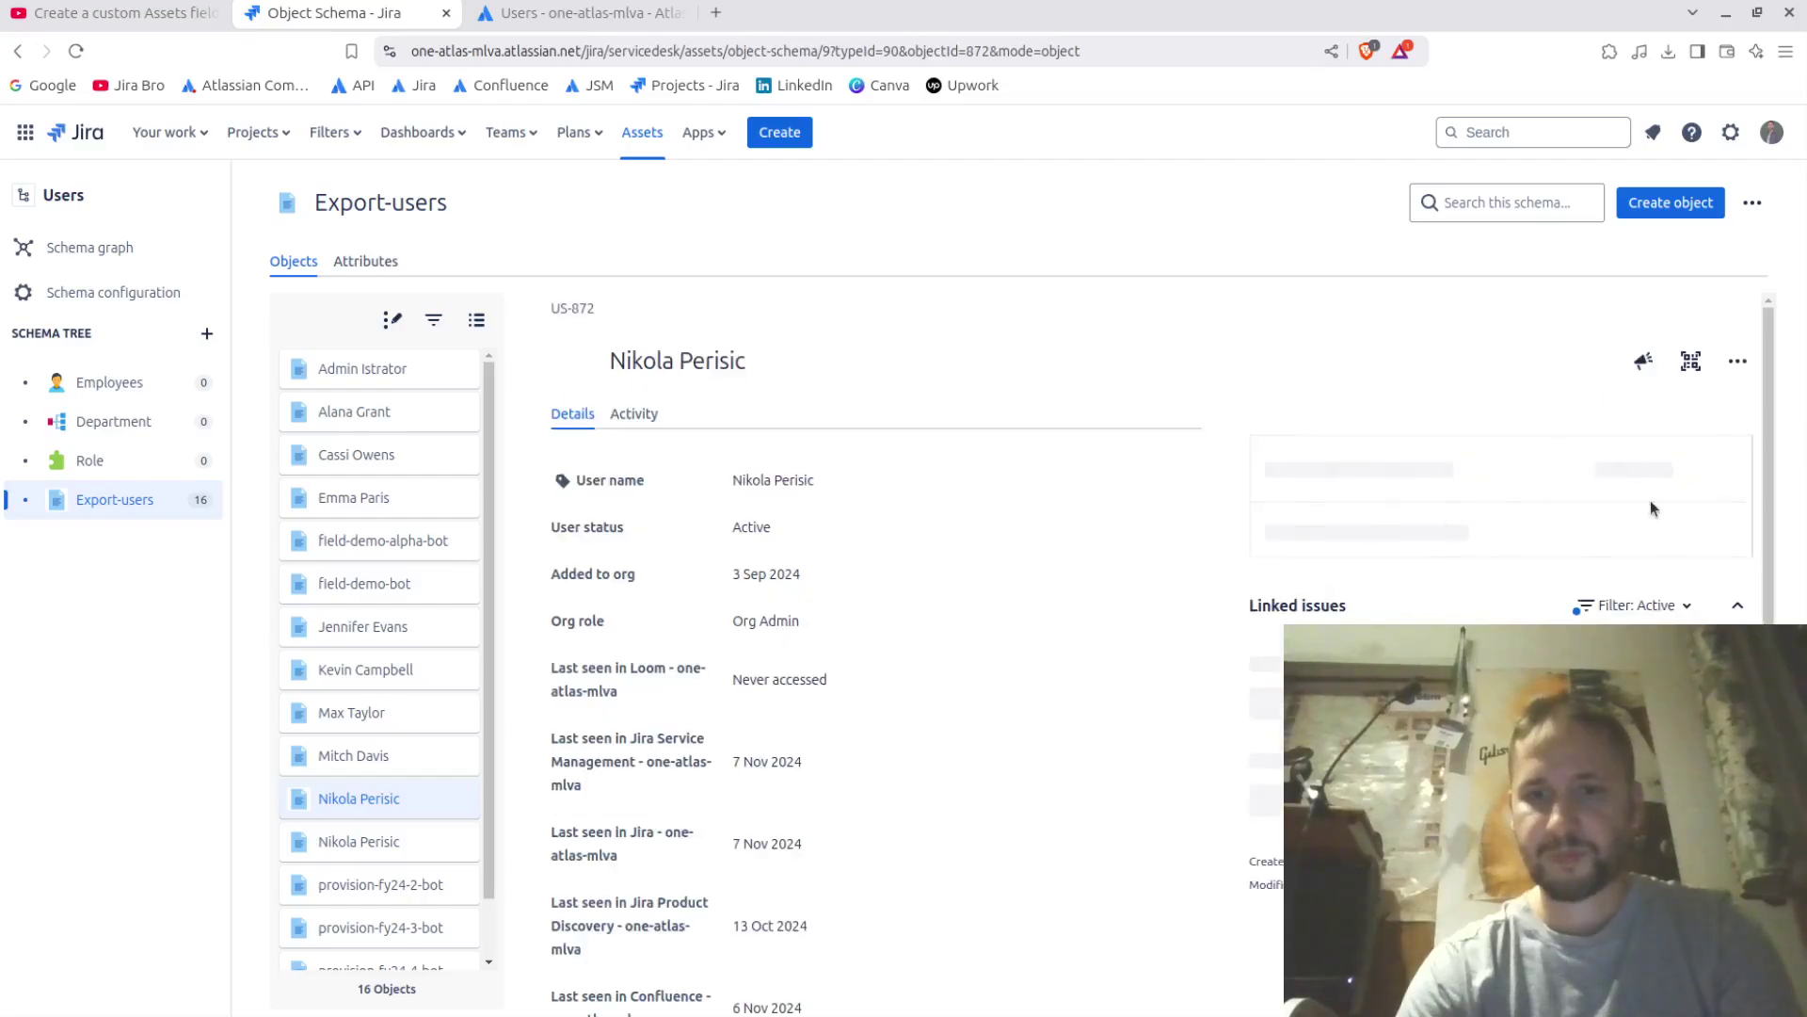
drag(1768, 498, 1767, 847)
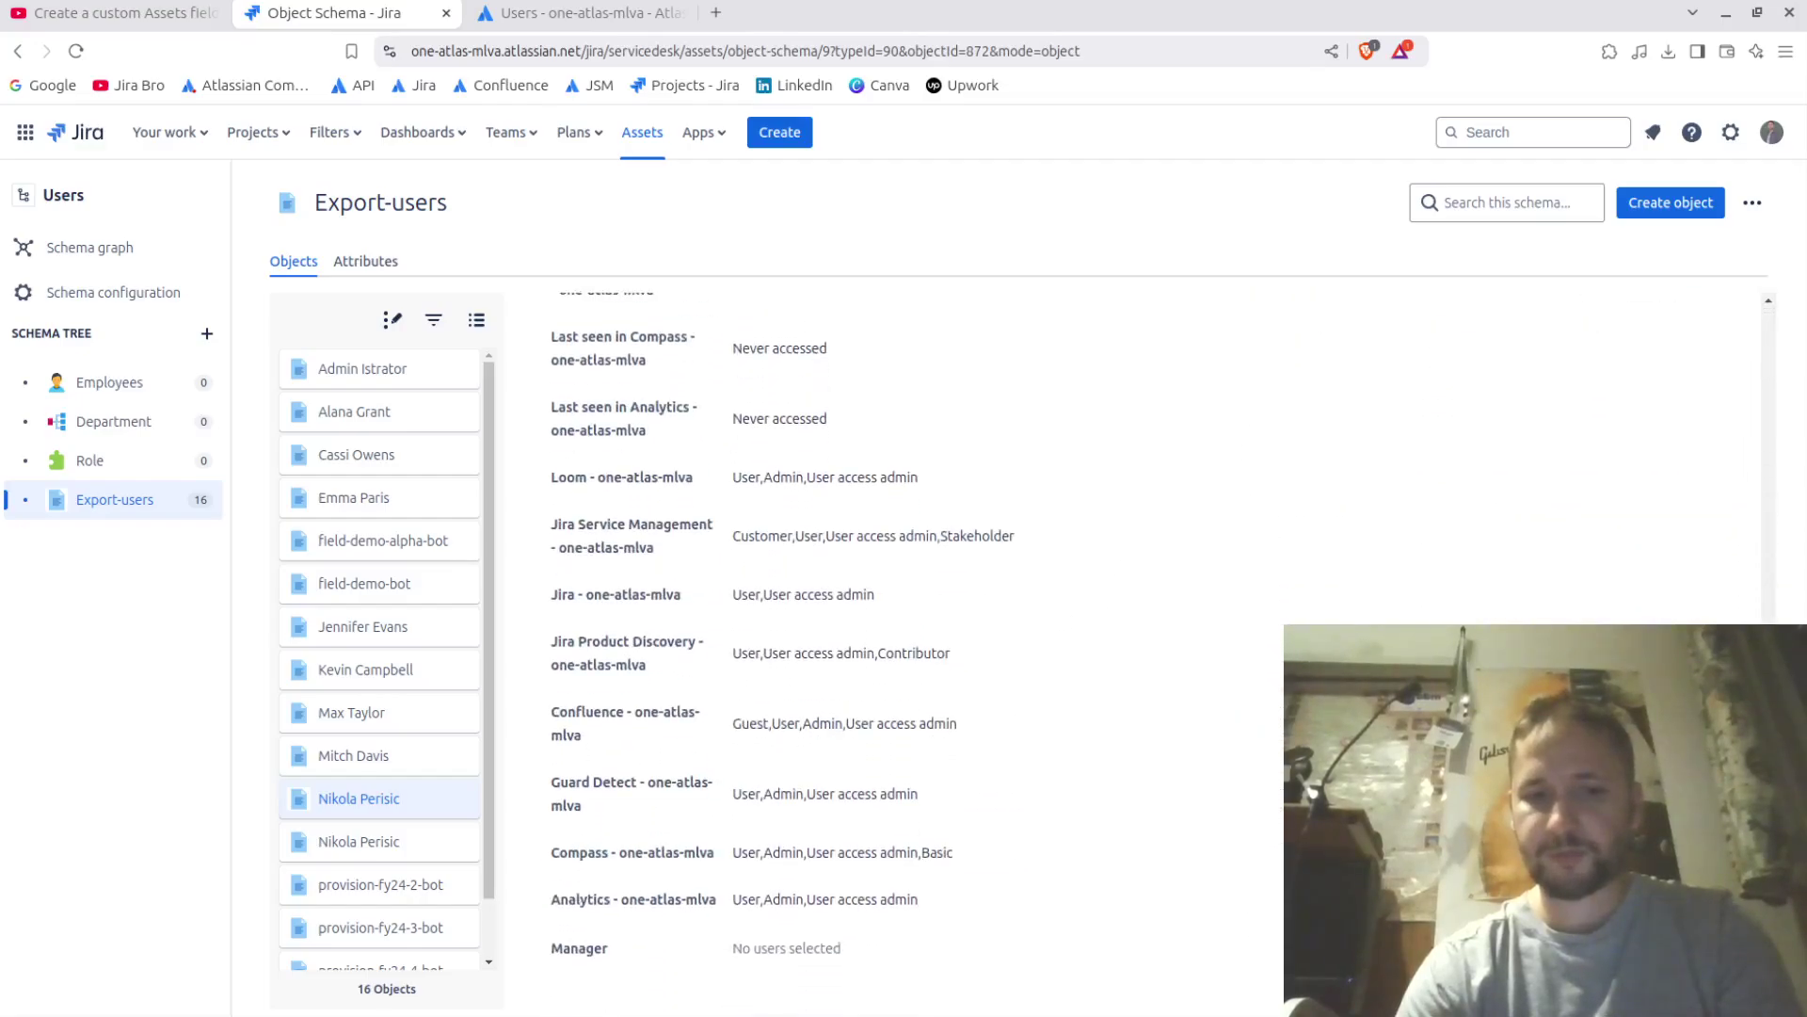
click(769, 951)
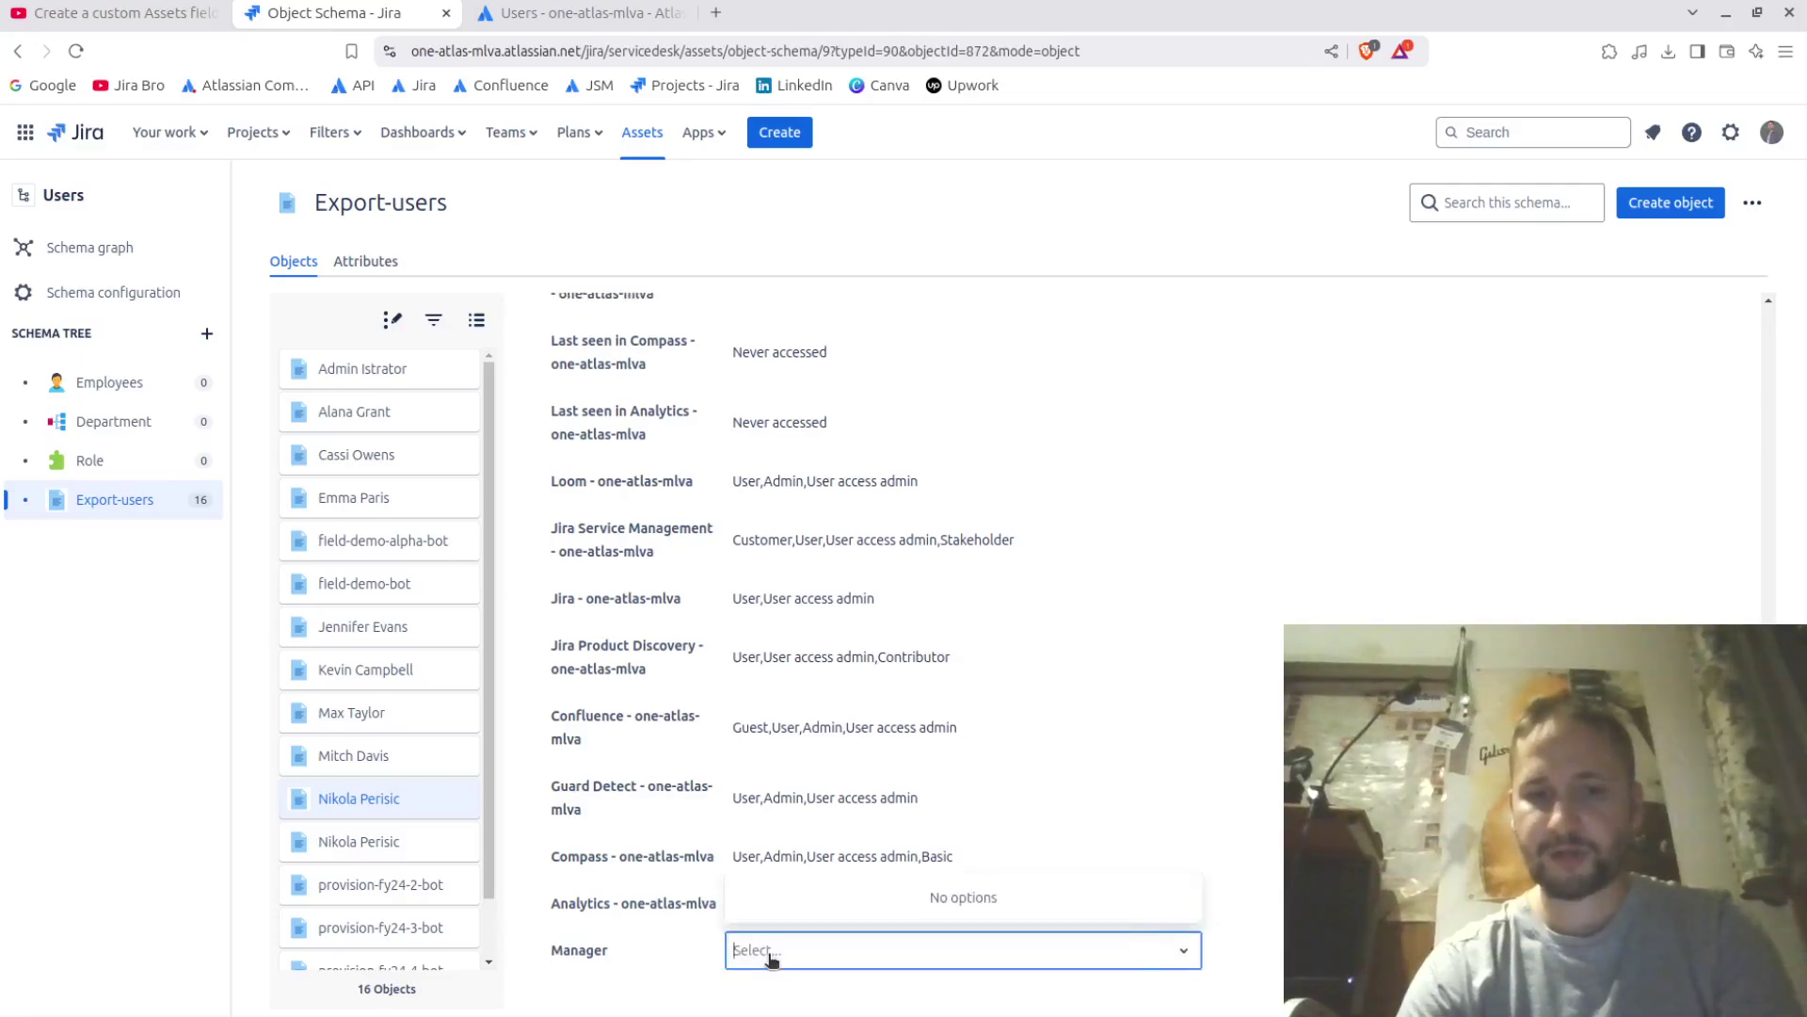
text(Alana)
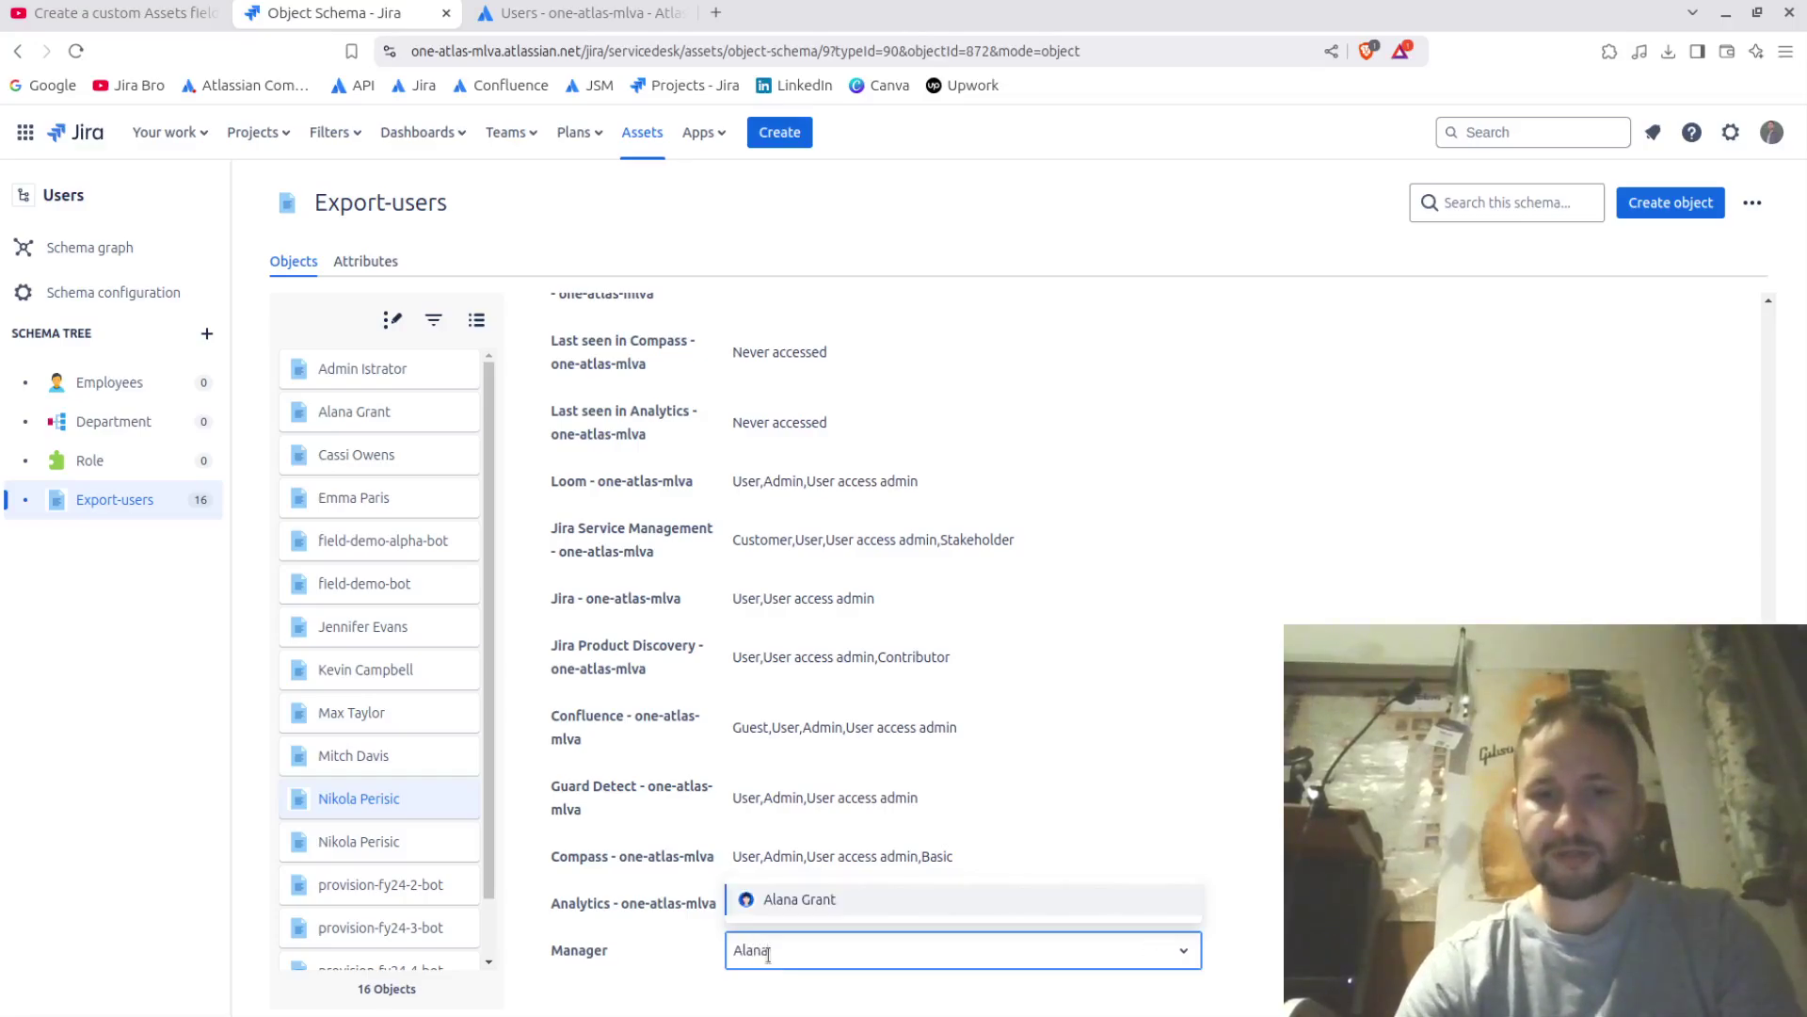
click(828, 900)
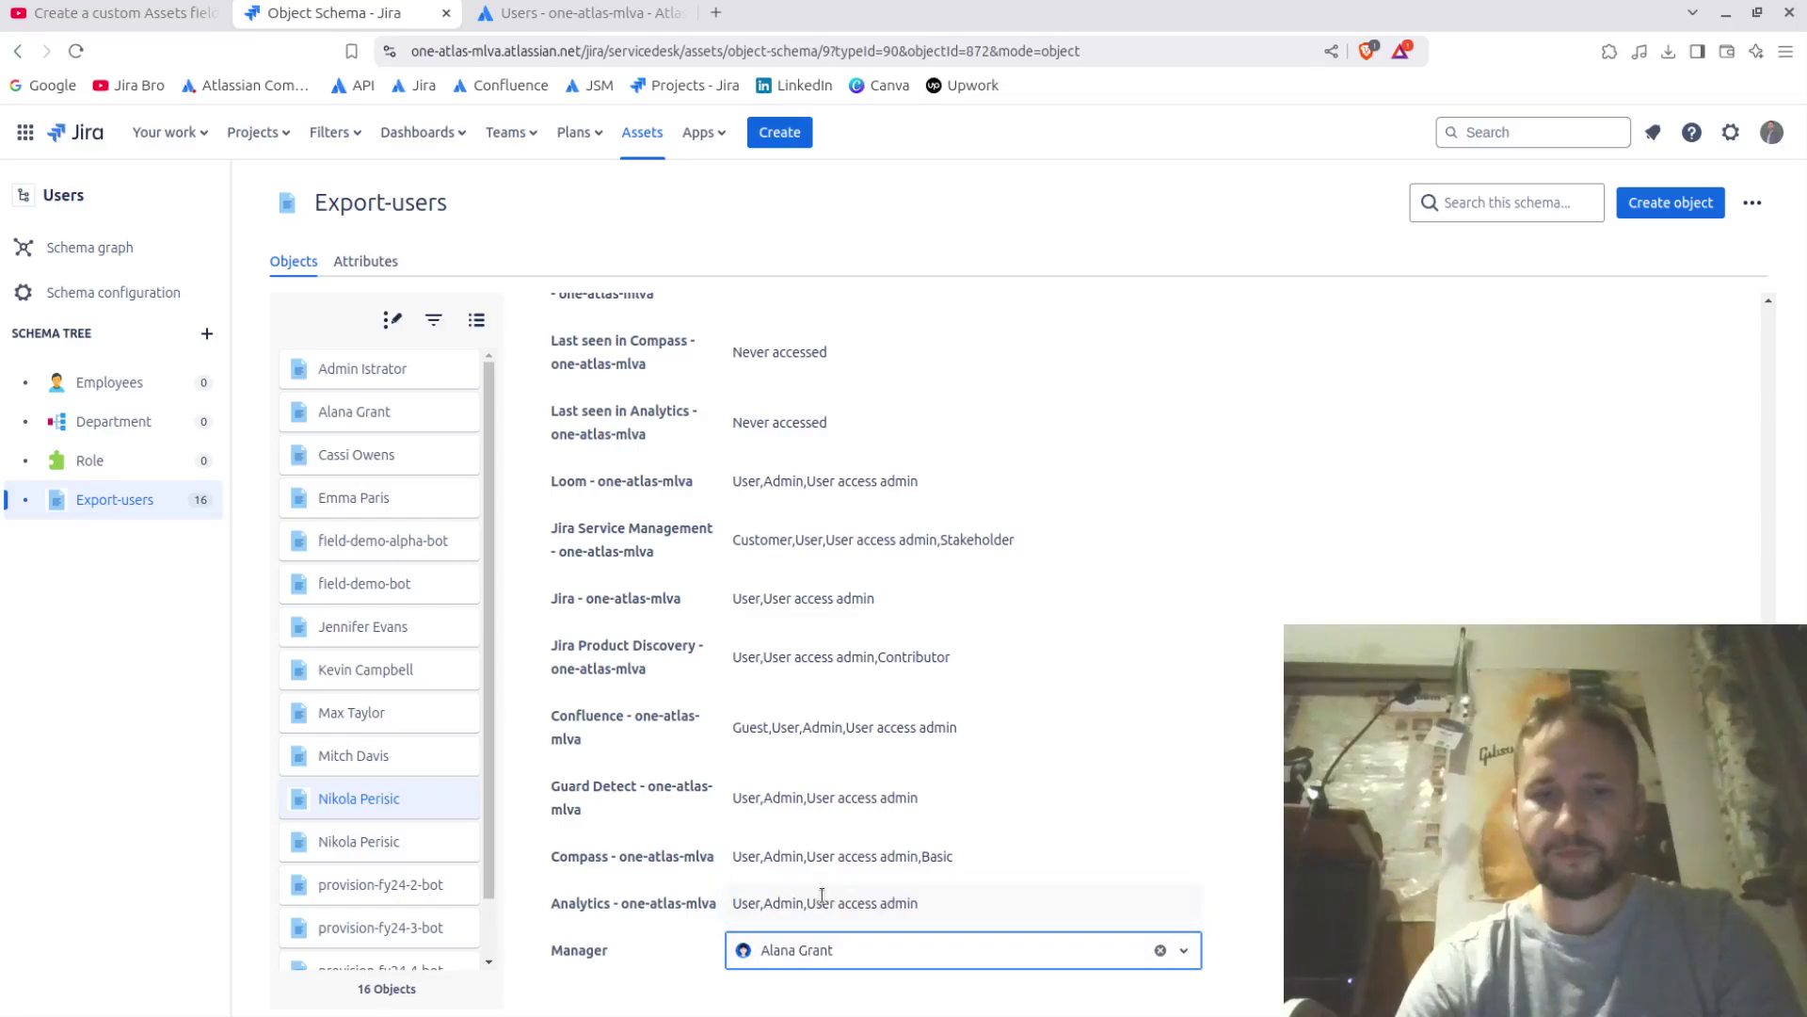
click(1207, 820)
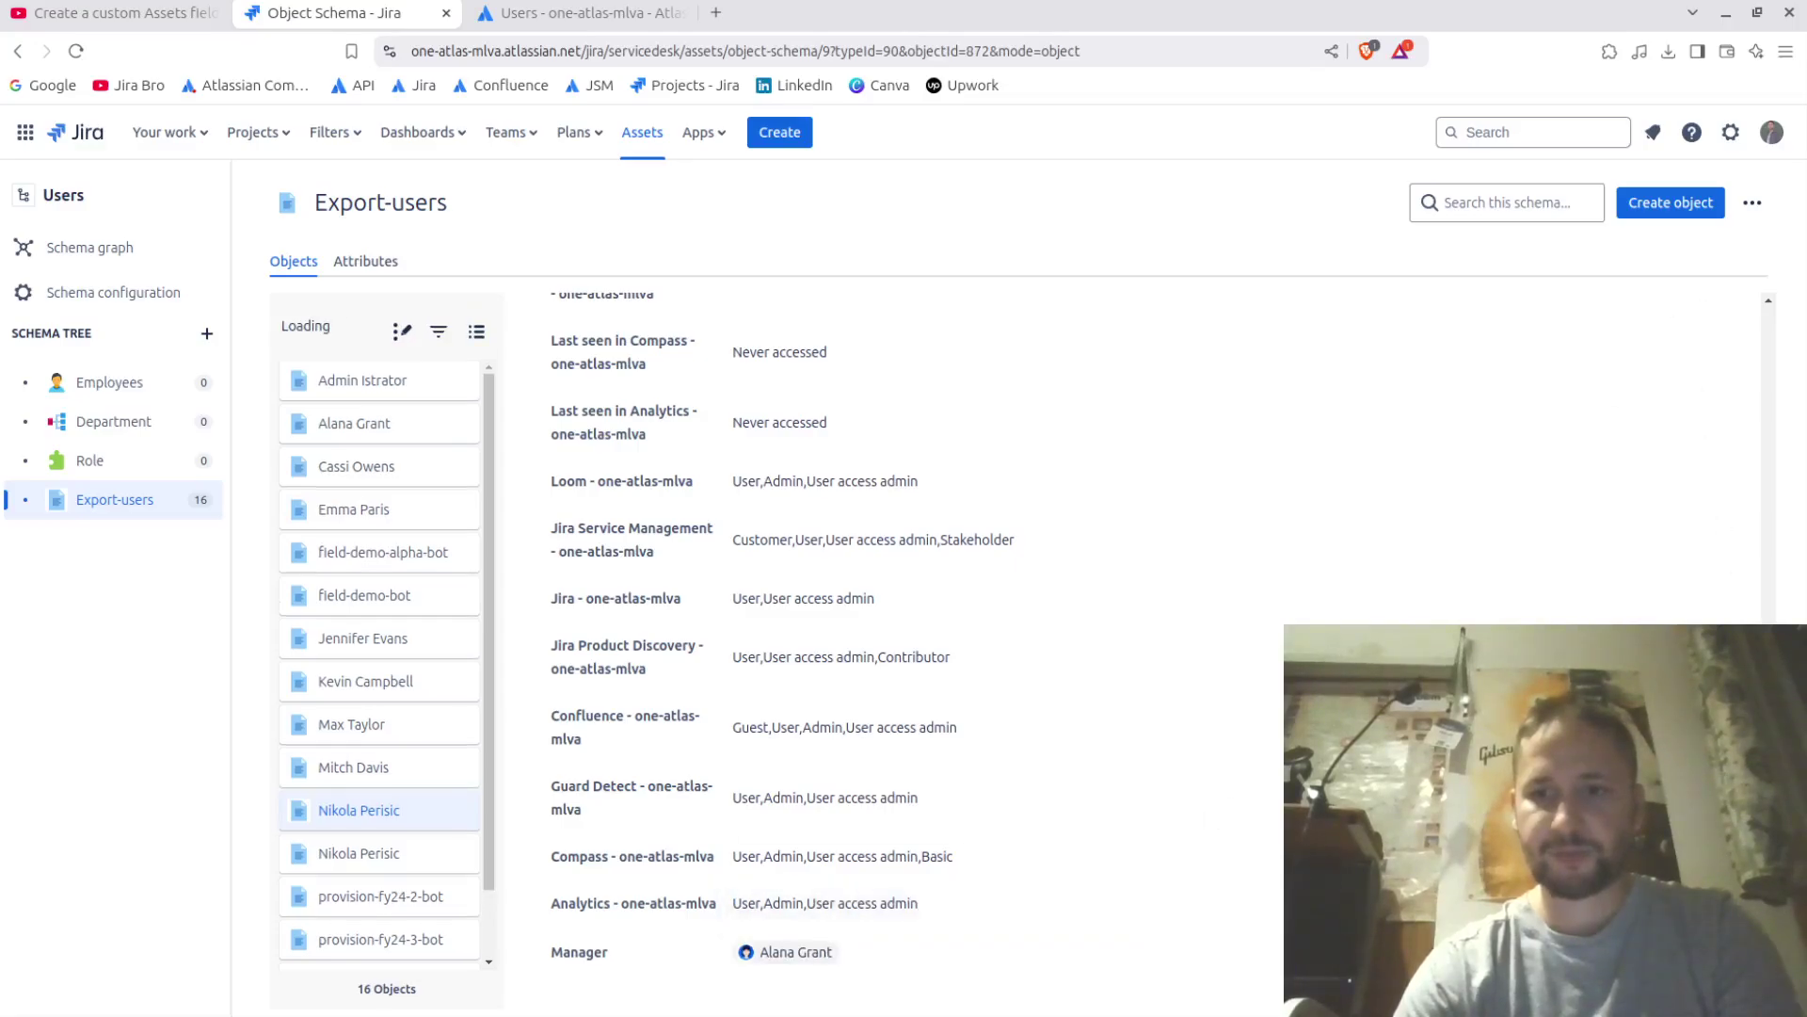